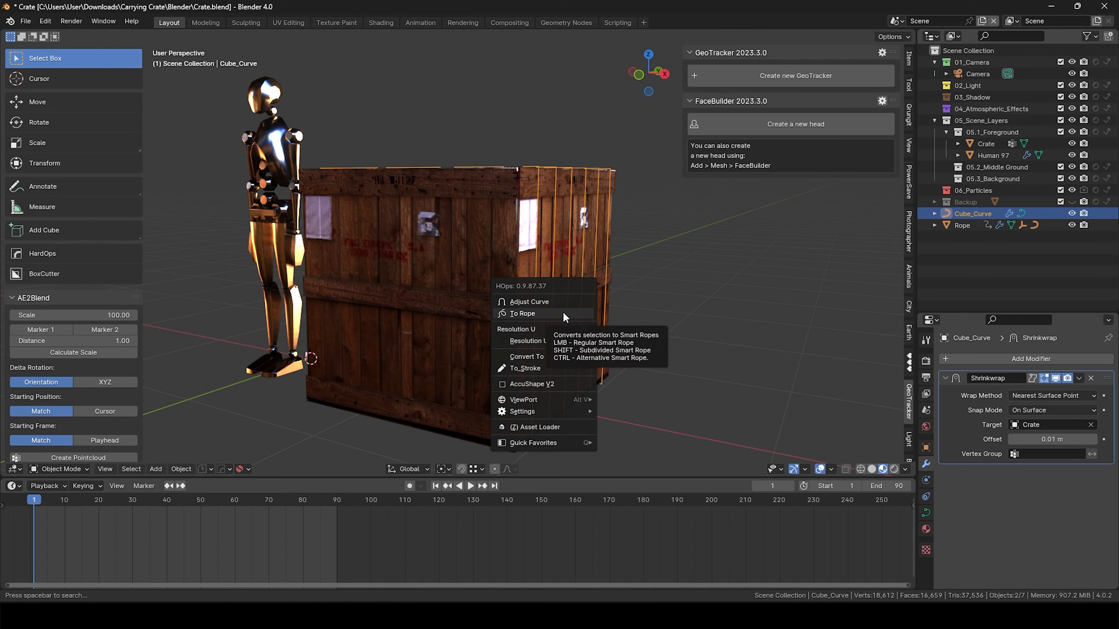
Convert Cube_Curve into regular Smart Ropes around the crate and put the curve of the rope nearest the crate's front into Edit Mode
left_click(564, 314)
middle_click_drag(538, 226, 686, 317)
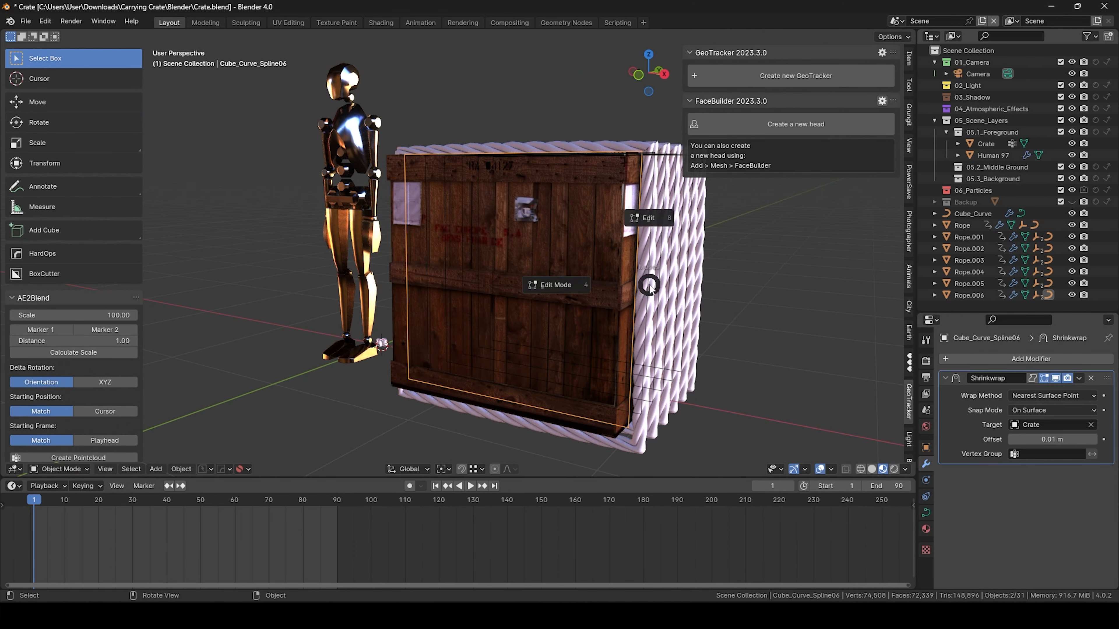
left_click(647, 220)
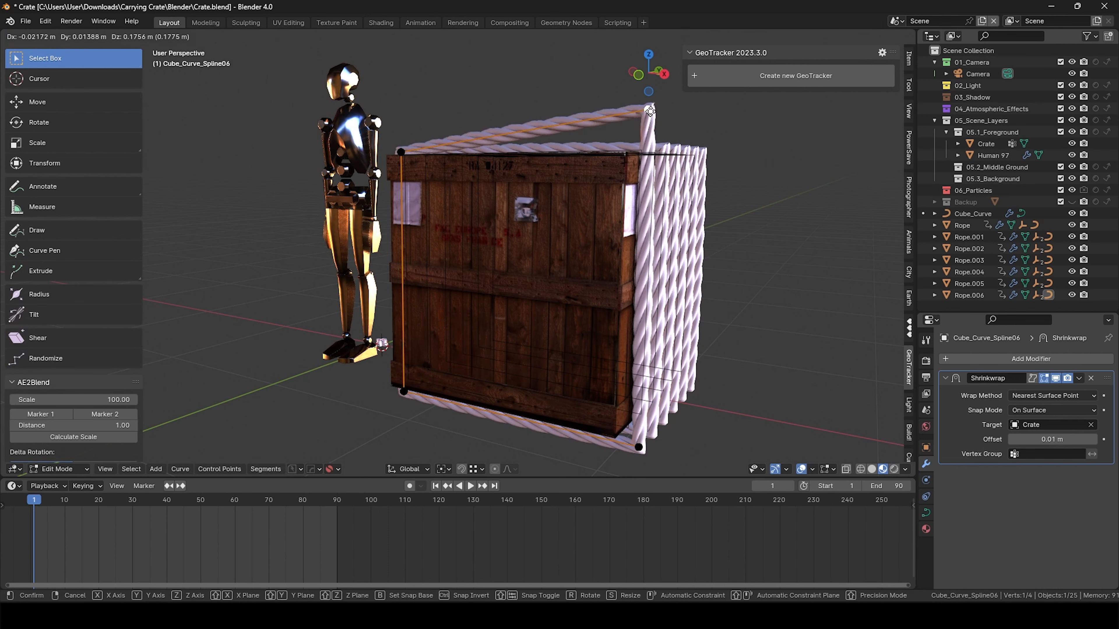
middle_click_drag(635, 337, 407, 280)
key("g")
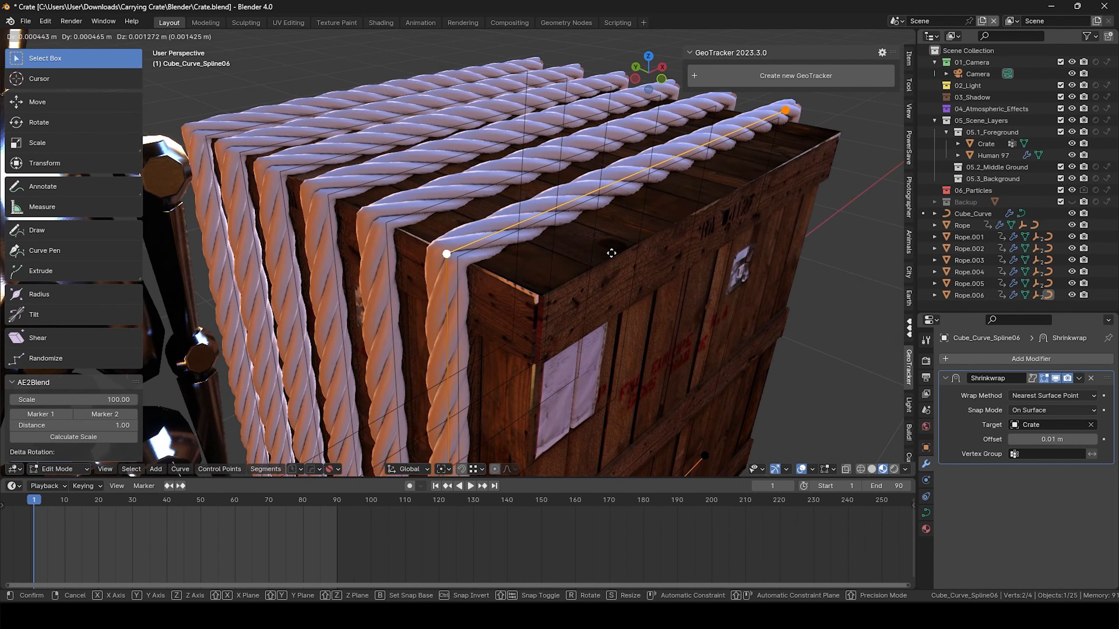
right_click(592, 246)
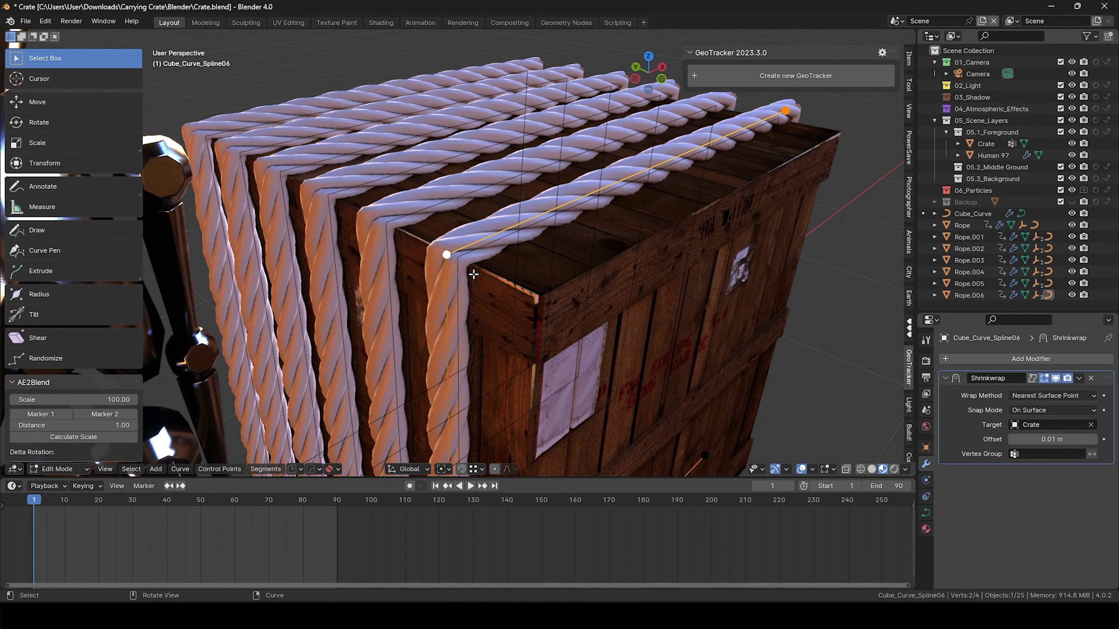
Save the crate Blender file
scroll(473, 274, "up", 3)
key("ctrl+s")
scroll(474, 271, "down", 6)
middle_click_drag(474, 271, 468, 250)
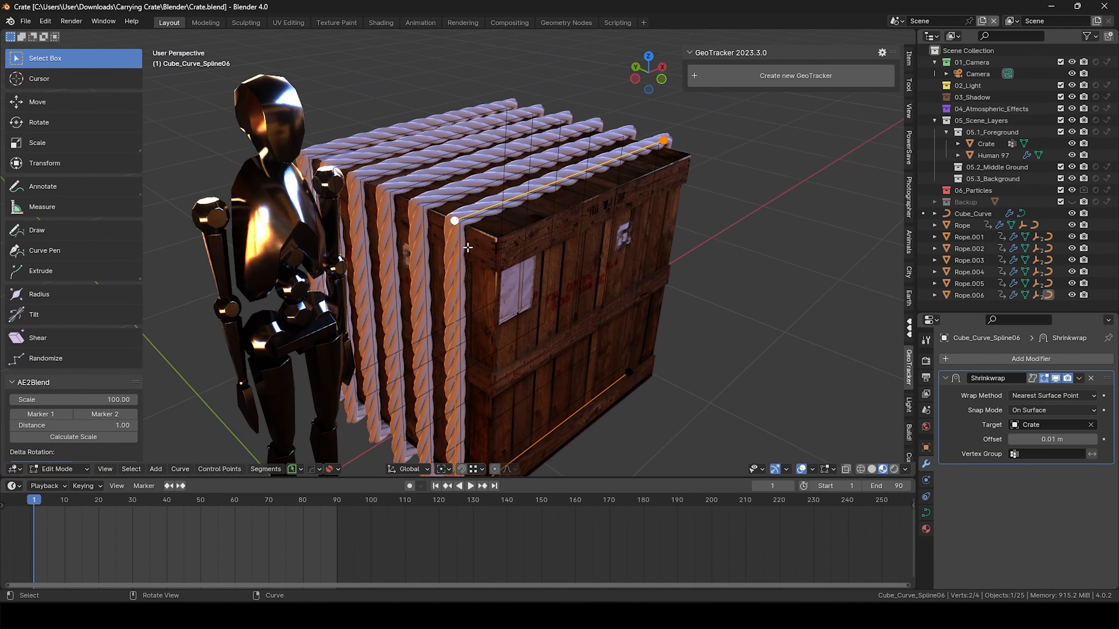
Try to subdivide the top segment of the front rope's curve with 3 cuts
right_click(468, 249)
left_click(468, 248)
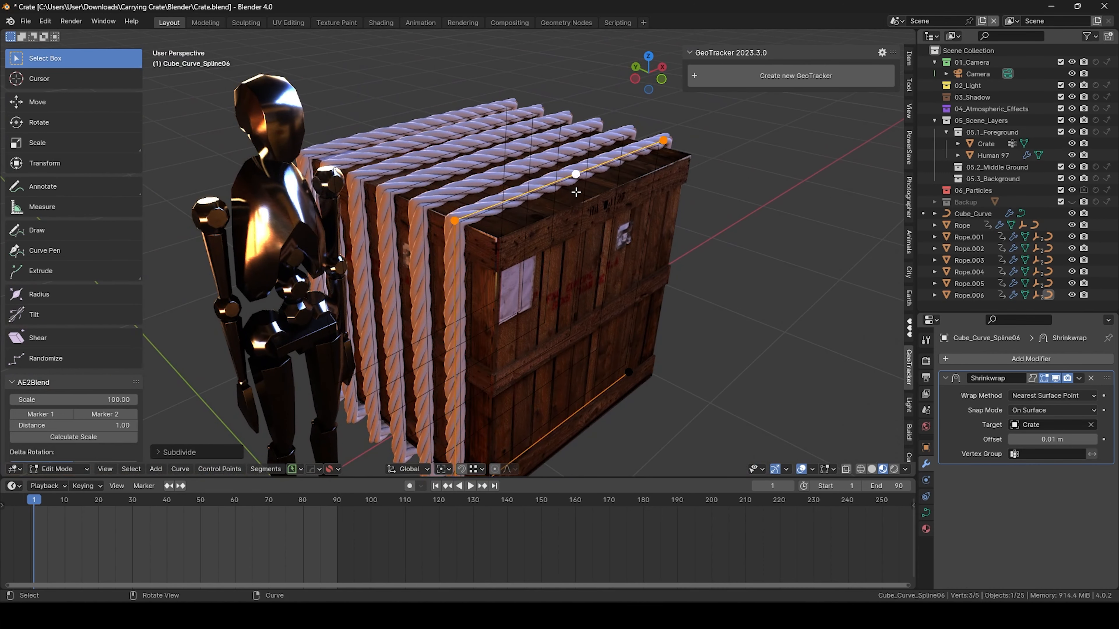
left_click(167, 457)
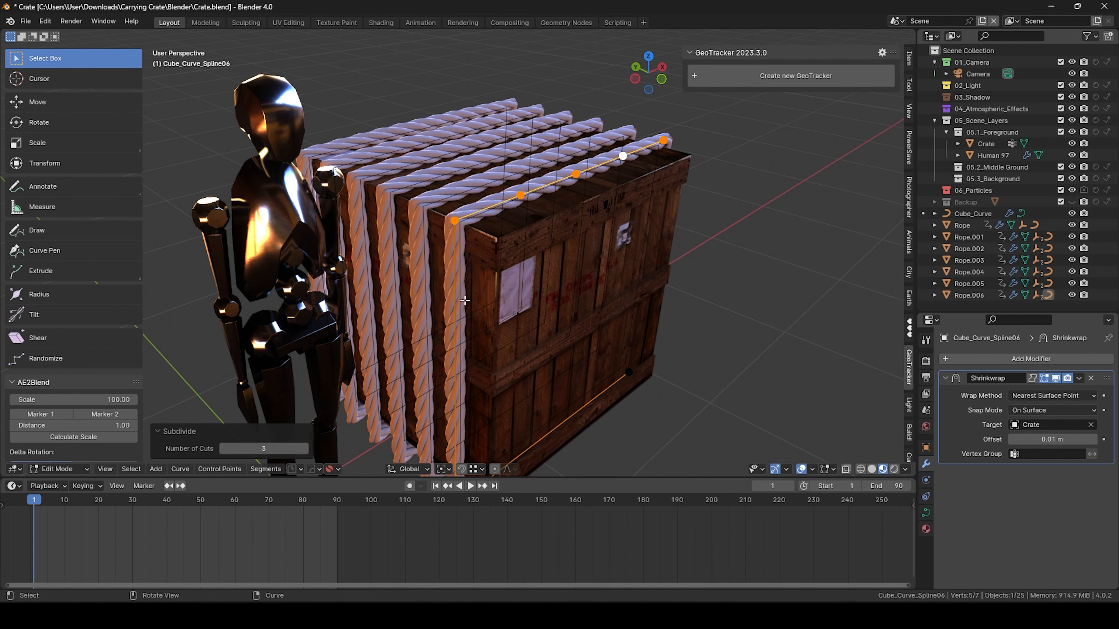
middle_click_drag(464, 301, 450, 311)
key("ctrl+z")
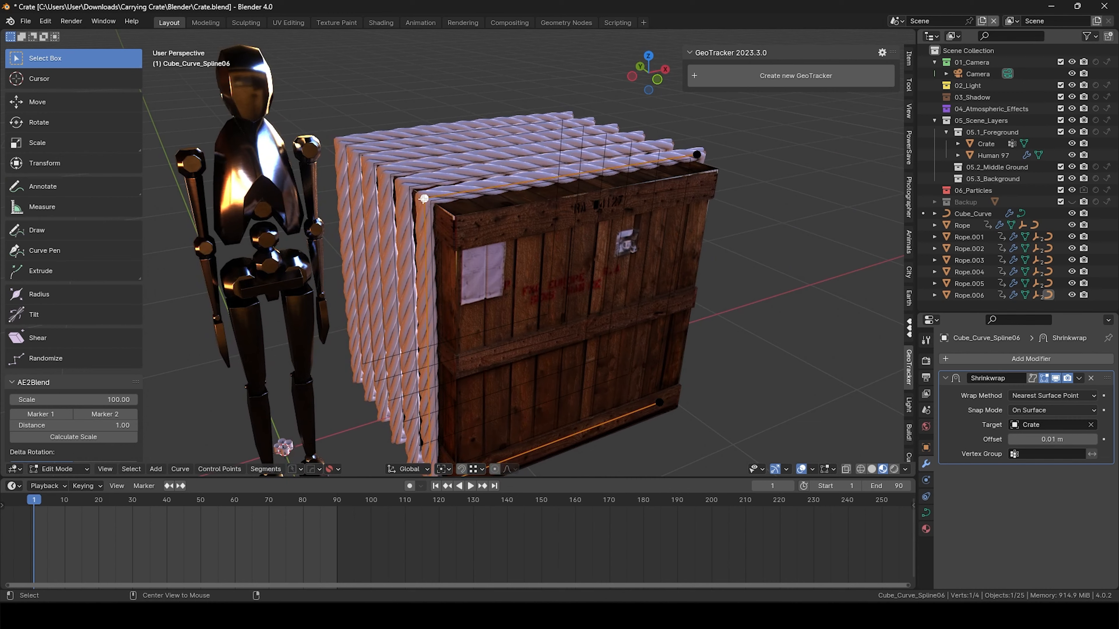
Subdivide all four sides of the front rope's curve with 3 cuts each and return to Object Mode
scroll(455, 236, "down", 2)
middle_click_drag(481, 311, 463, 307)
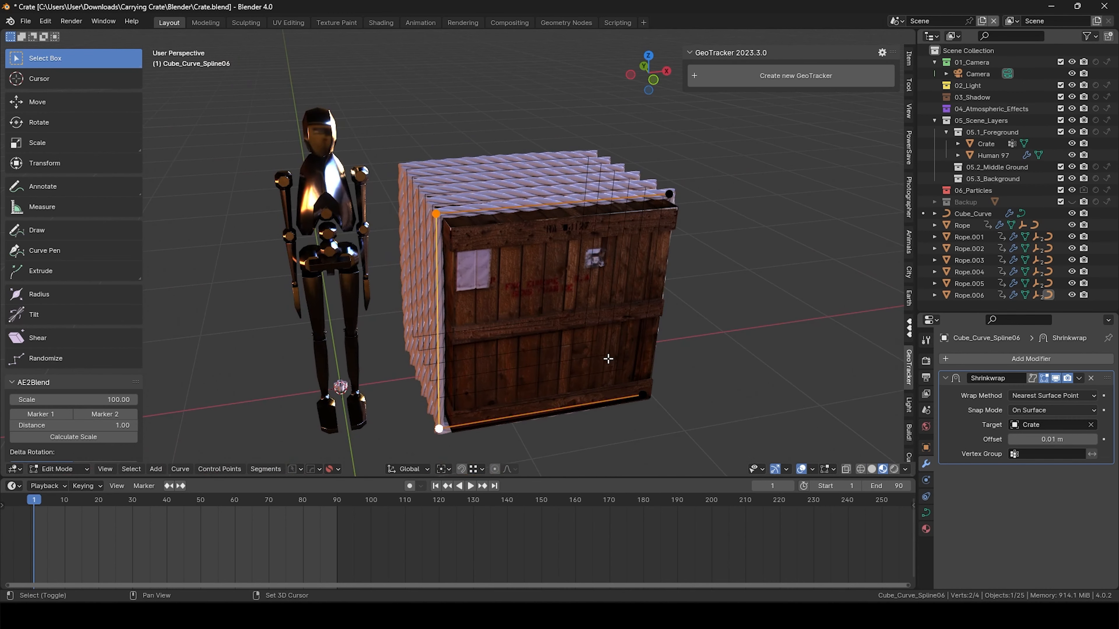
middle_click_drag(667, 286, 727, 456)
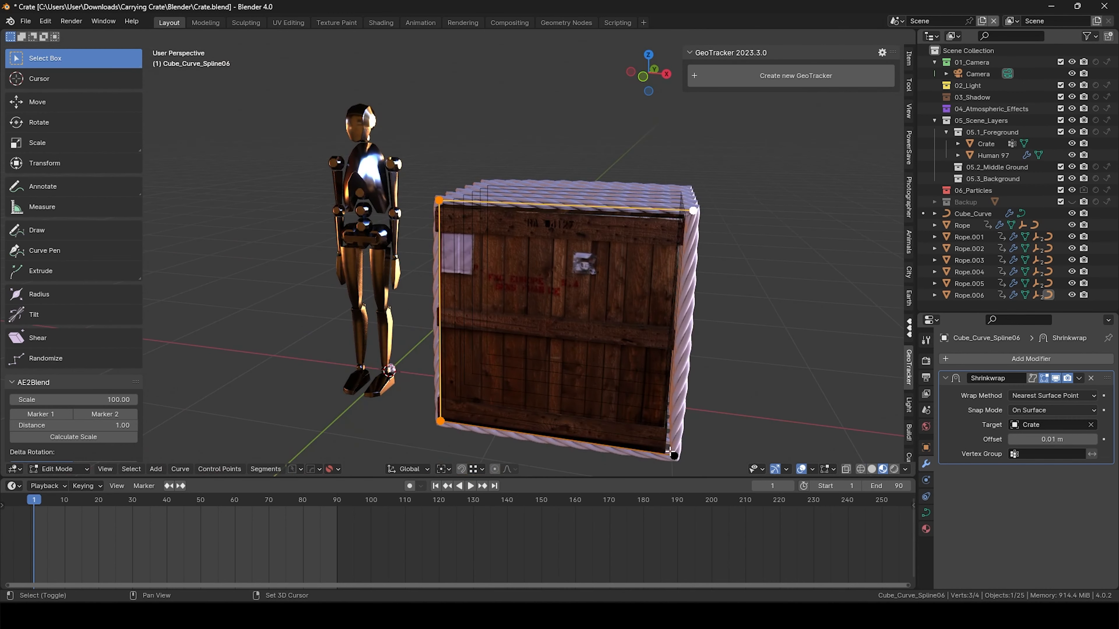
right_click(661, 325)
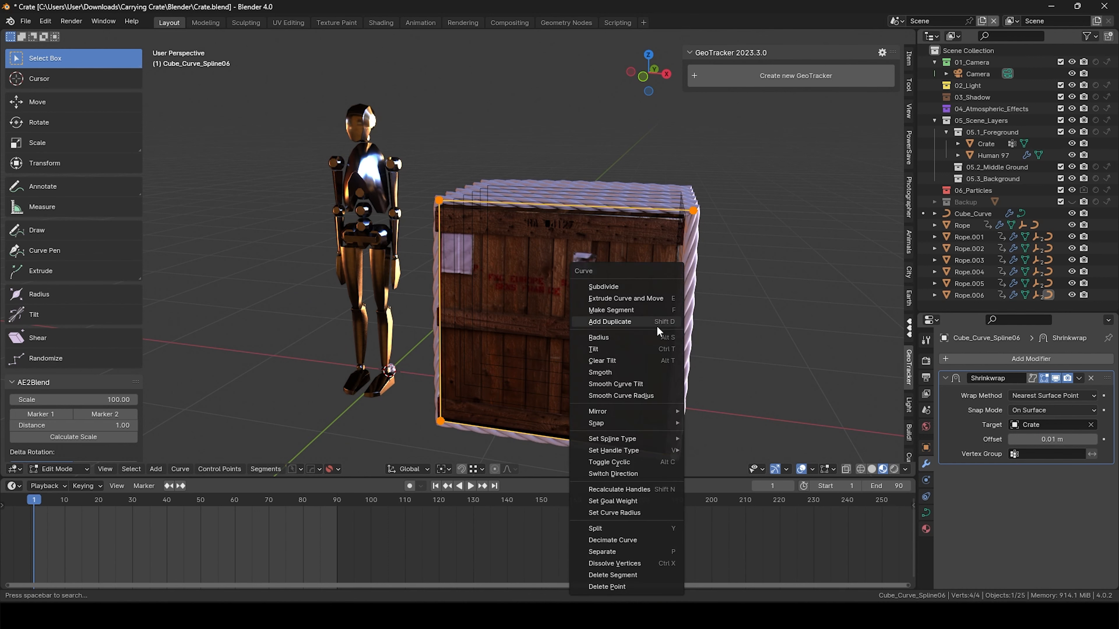
left_click(603, 287)
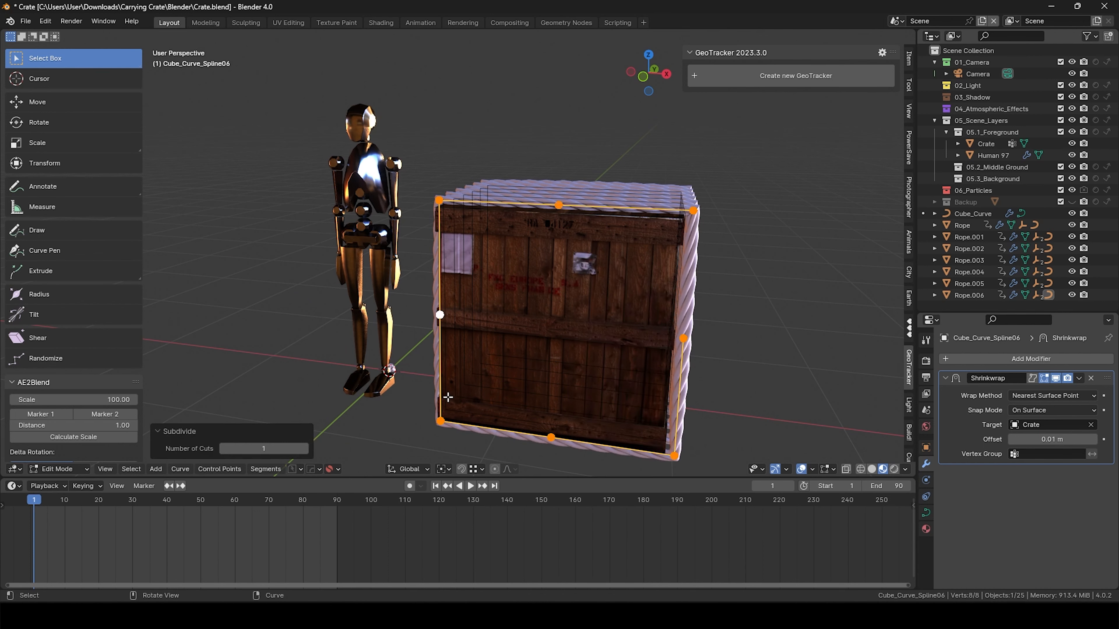
left_click(304, 449)
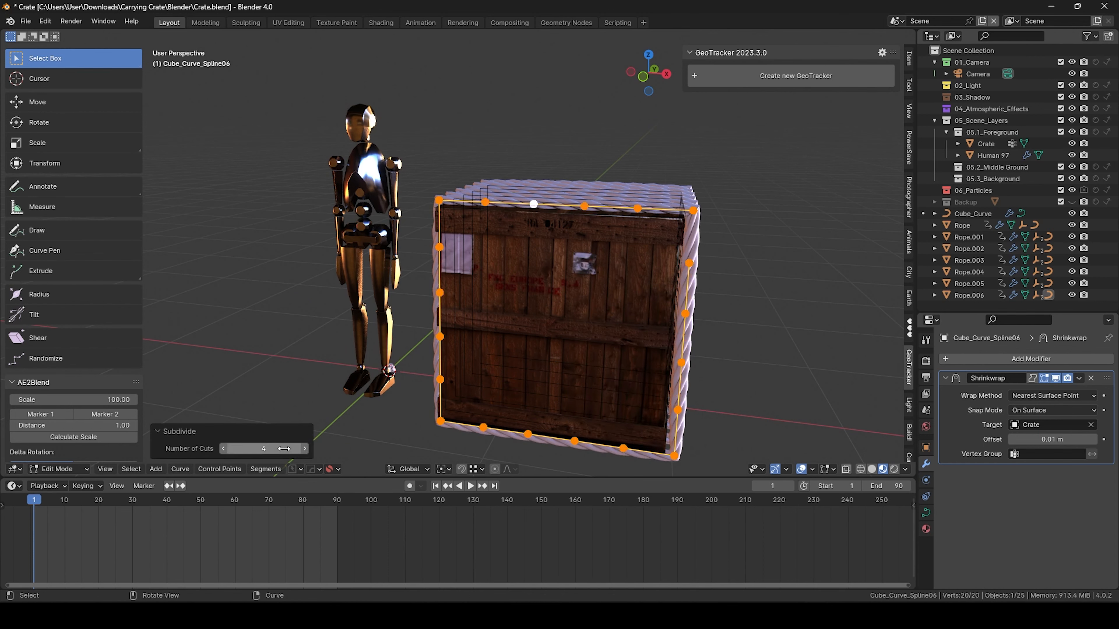
left_click(653, 215)
scroll(689, 299, "up", 2)
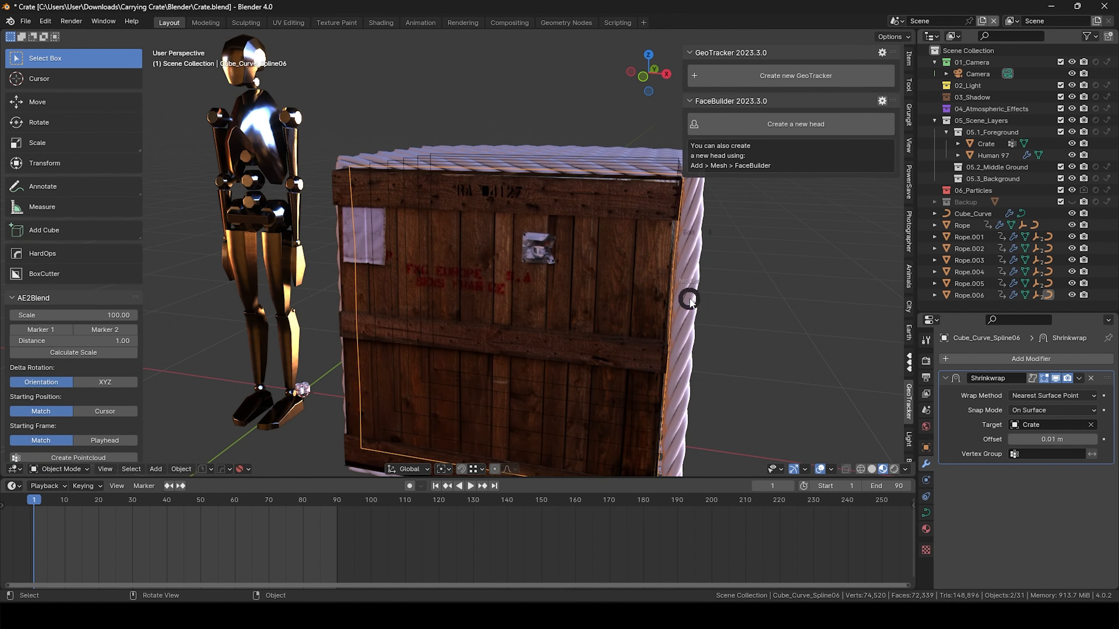
Edit the front rope's curve again and raise its five bottom points about 0.04 m along local Z
left_click(708, 238)
middle_click_drag(707, 379, 381, 350, "shift")
middle_click_drag(298, 348, 290, 356)
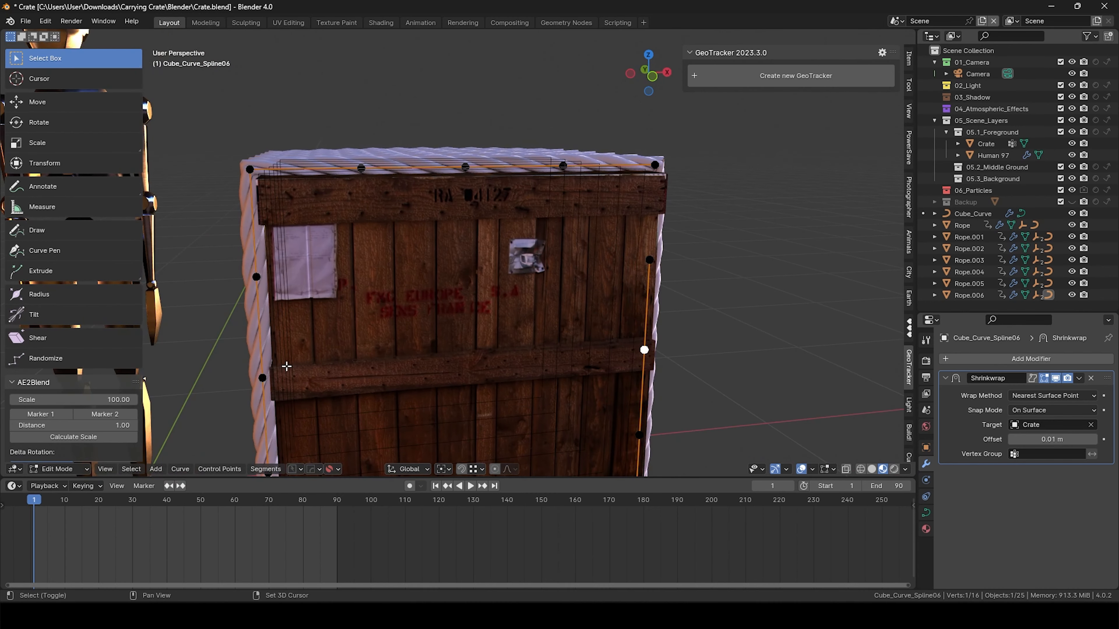
middle_click_drag(479, 236, 497, 130, "shift")
scroll(502, 246, "down", 1)
middle_click_drag(499, 369, 478, 342, "shift")
scroll(570, 273, "down", 2)
middle_click_drag(568, 271, 507, 276)
middle_click_drag(610, 182, 451, 341)
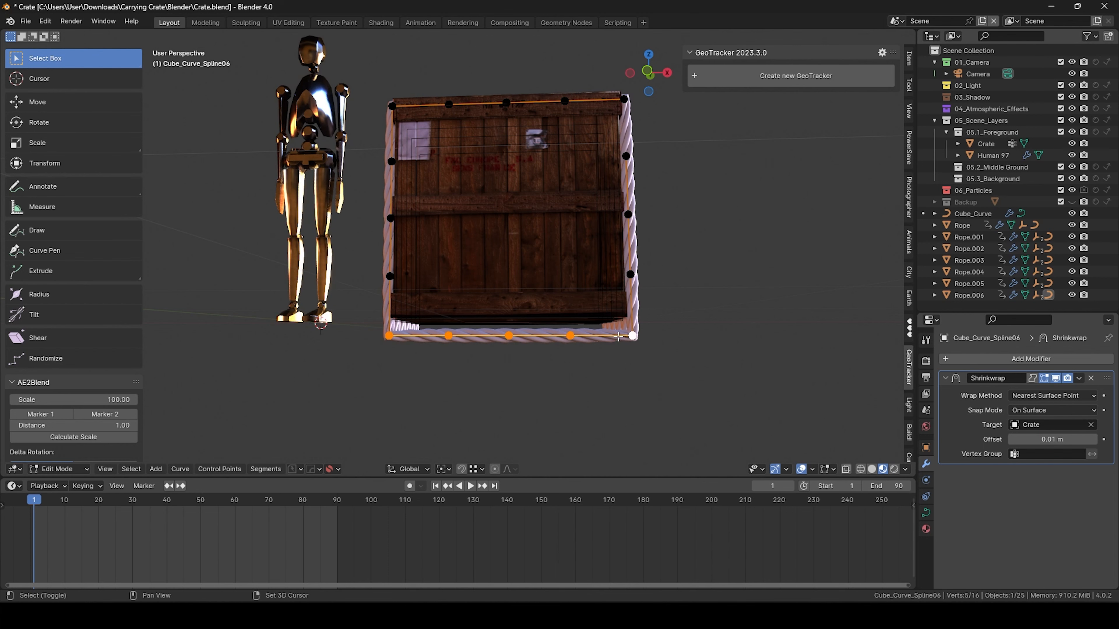
scroll(620, 337, "up", 1)
key("g")
key("z")
key("z")
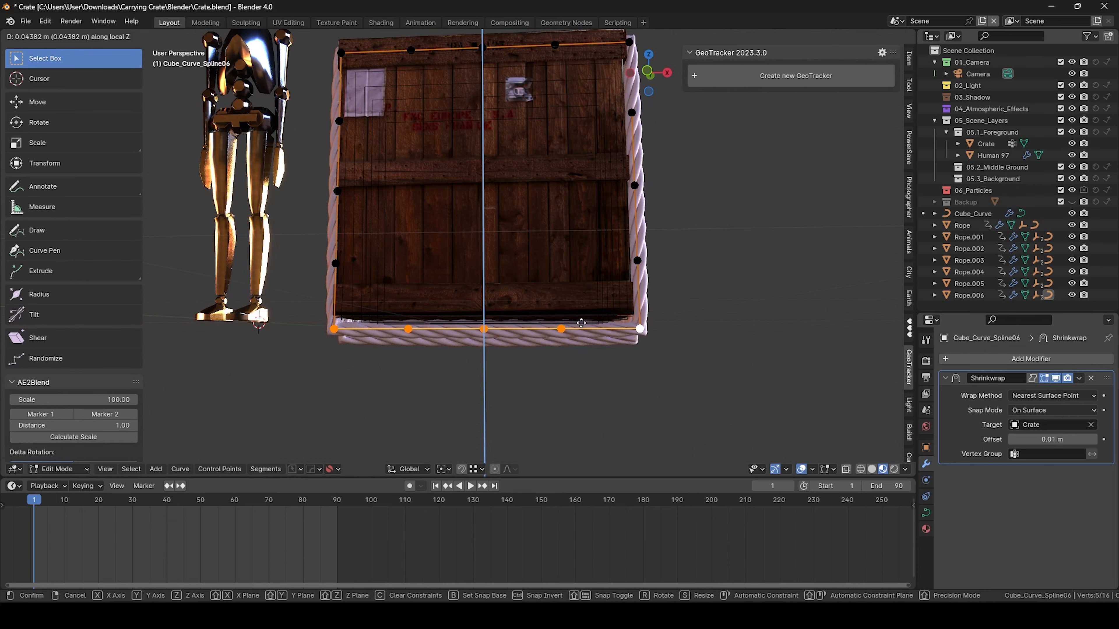
left_click(582, 323)
Select the middle point on each of the curve's four sides and set the spline type to Bezier
middle_click_drag(581, 324, 479, 342)
left_click(478, 342)
left_click(324, 194, "shift")
middle_click_drag(324, 194, 585, 234)
left_click(422, 72, "shift")
right_click(423, 73)
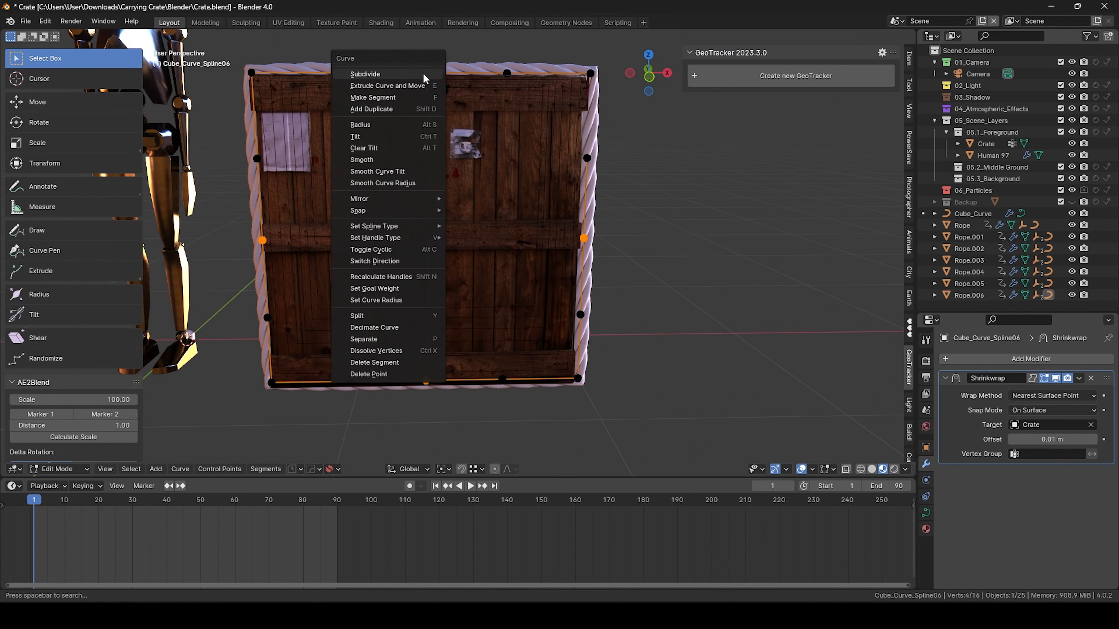
mouse_move(417, 242)
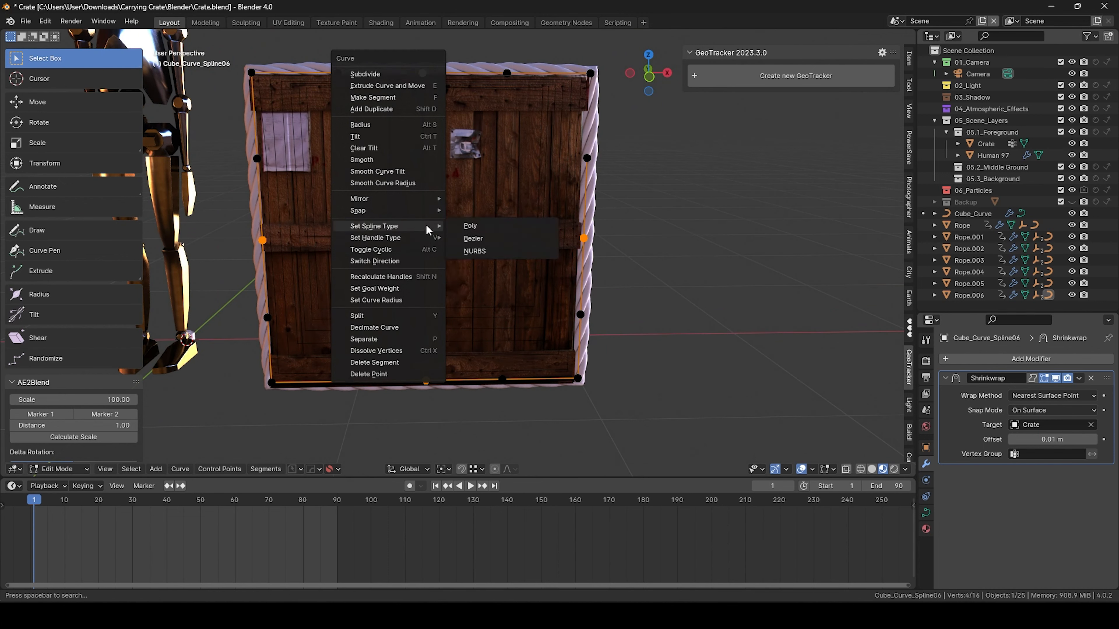
left_click(487, 242)
Move the middle point of the rope curve's right side about 0.022 m inward along X
scroll(590, 243, "up", 4)
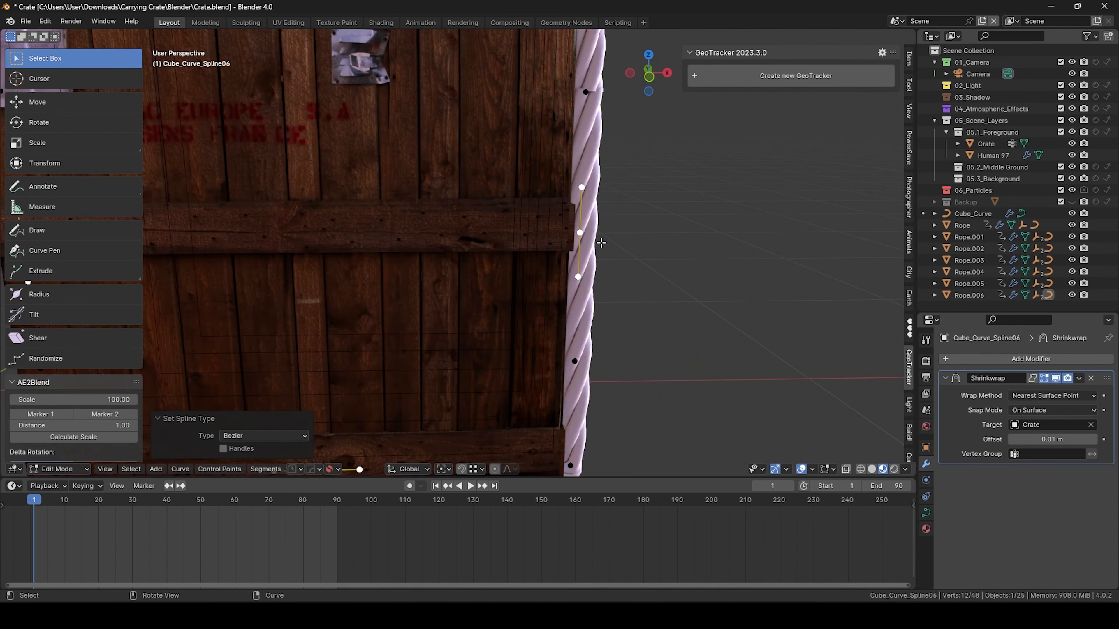
left_click(600, 243)
key("g")
key("x")
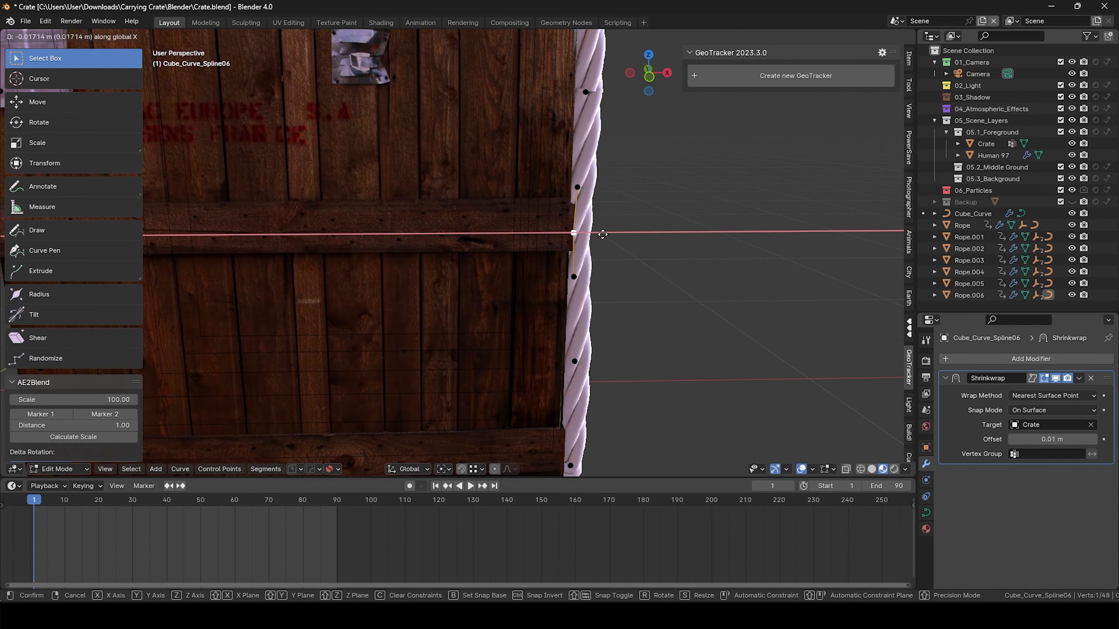
left_click(603, 234)
Raise the middle point of the rope curve's top side about 0.029 m along Z
middle_click_drag(619, 250, 583, 251)
scroll(583, 252, "down", 3)
middle_click_drag(428, 101, 534, 192, "shift")
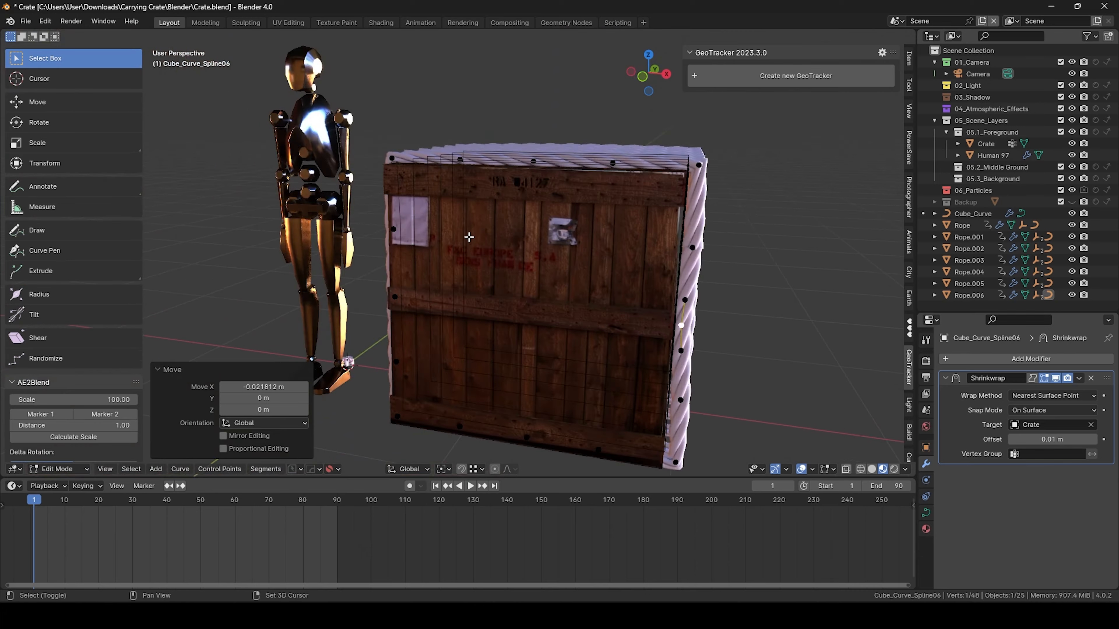
scroll(534, 194, "up", 9)
left_click(535, 197)
key("g")
key("z")
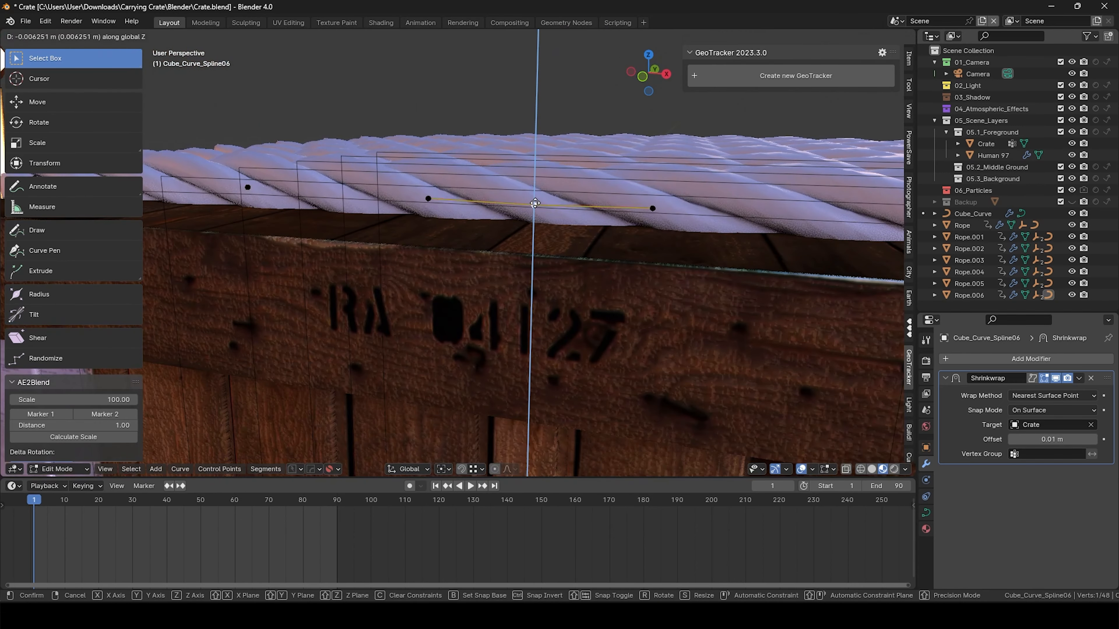
left_click(540, 170)
Move the middle point of the rope curve's left side about 0.015 m inward along X
scroll(524, 190, "down", 4)
middle_click_drag(385, 381, 525, 226, "shift")
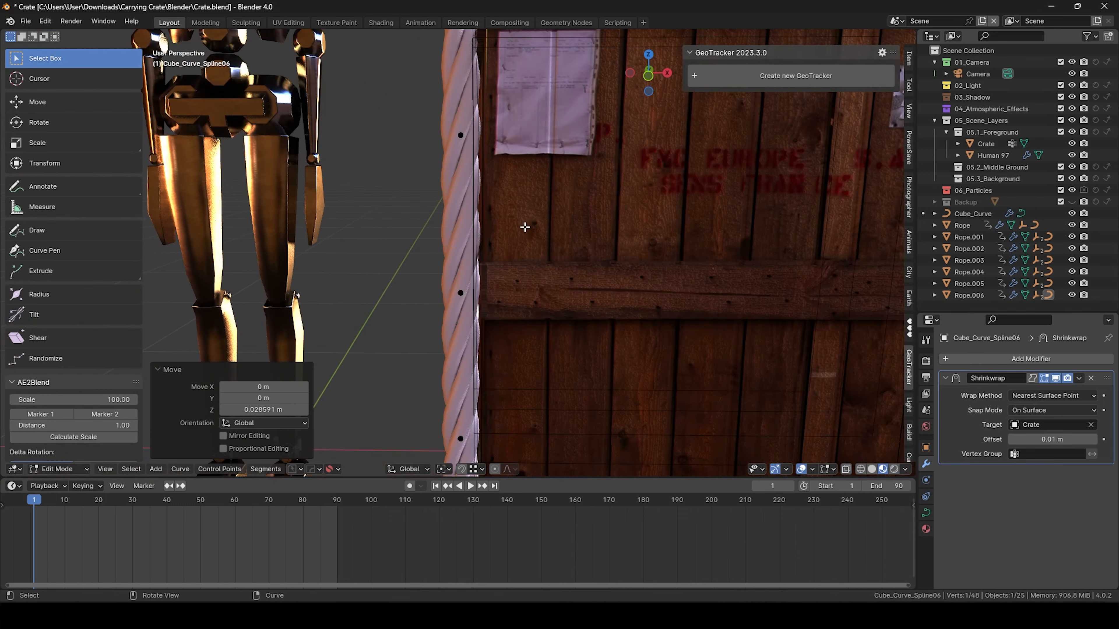
left_click(461, 291)
key("g")
key("x")
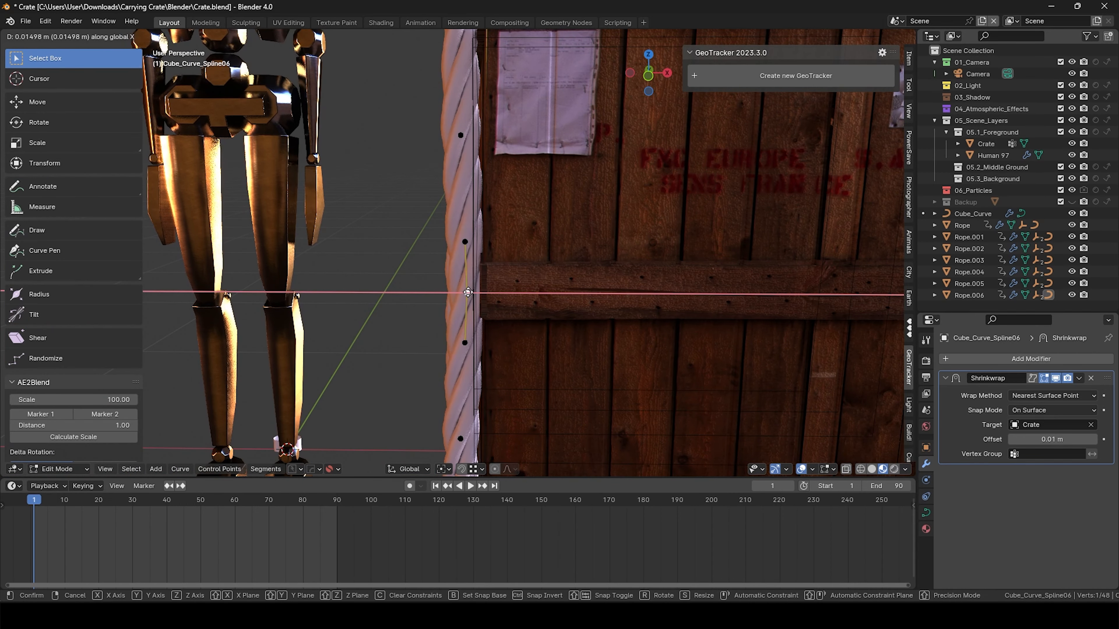
left_click(470, 293)
Raise the middle point of the rope curve's bottom side about 0.012 m along Z
scroll(572, 282, "down", 3)
middle_click_drag(627, 255, 569, 164, "shift")
scroll(601, 340, "up", 10)
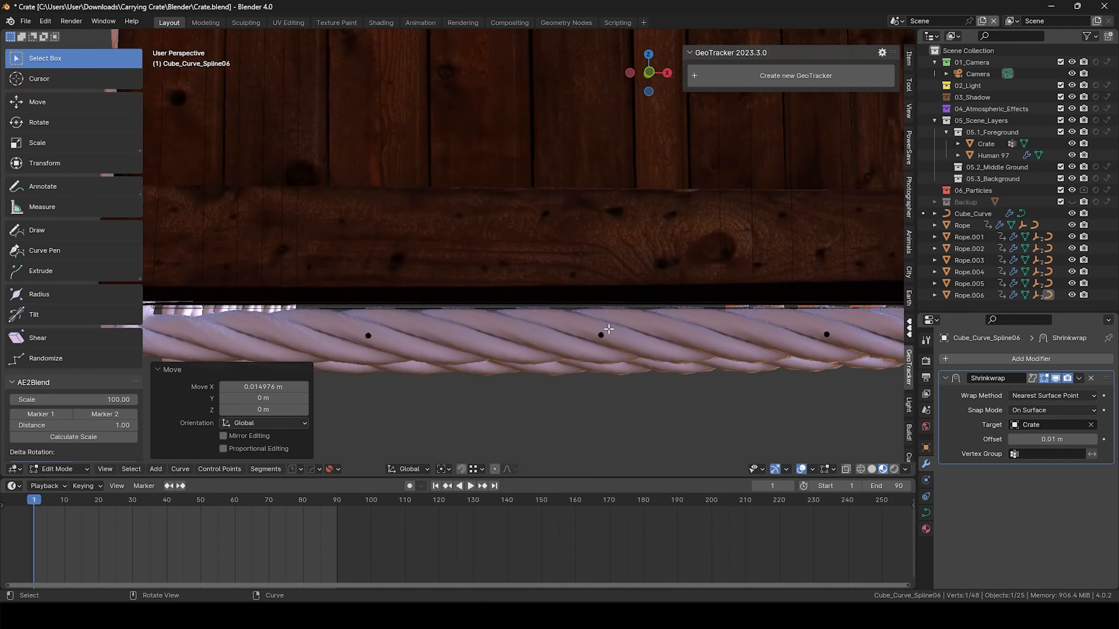
left_click(601, 331)
key("g")
key("z")
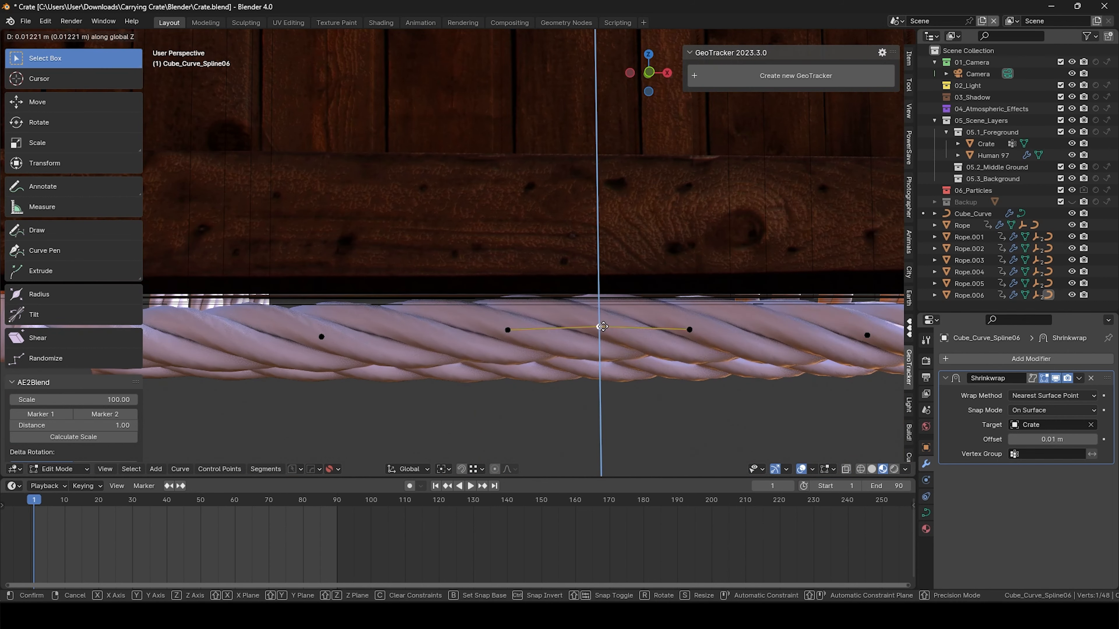
left_click(602, 331)
Move the two points above and below the middle of the rope curve's right side about 0.02 m outward along X
scroll(601, 331, "down", 4)
middle_click_drag(601, 328, 578, 317, "shift")
scroll(579, 318, "down", 2)
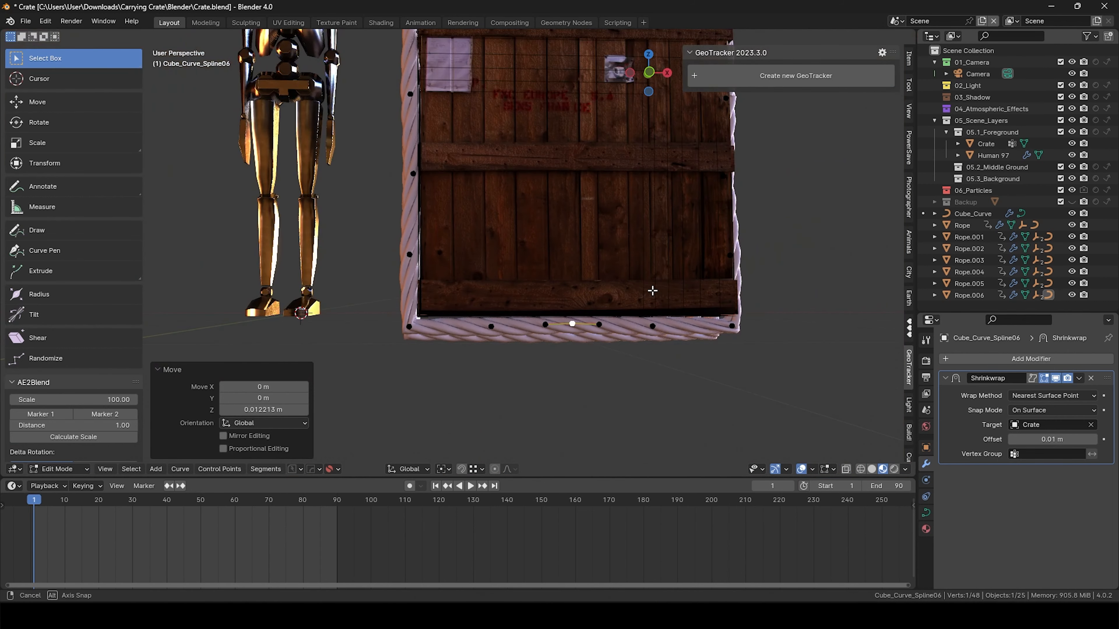
middle_click_drag(659, 289, 642, 280)
mouse_move(712, 193)
middle_mouse_down("shift")
mouse_move(667, 268)
mouse_move(708, 199)
middle_mouse_up("shift")
middle_click_drag(666, 233, 750, 203)
left_click(719, 167)
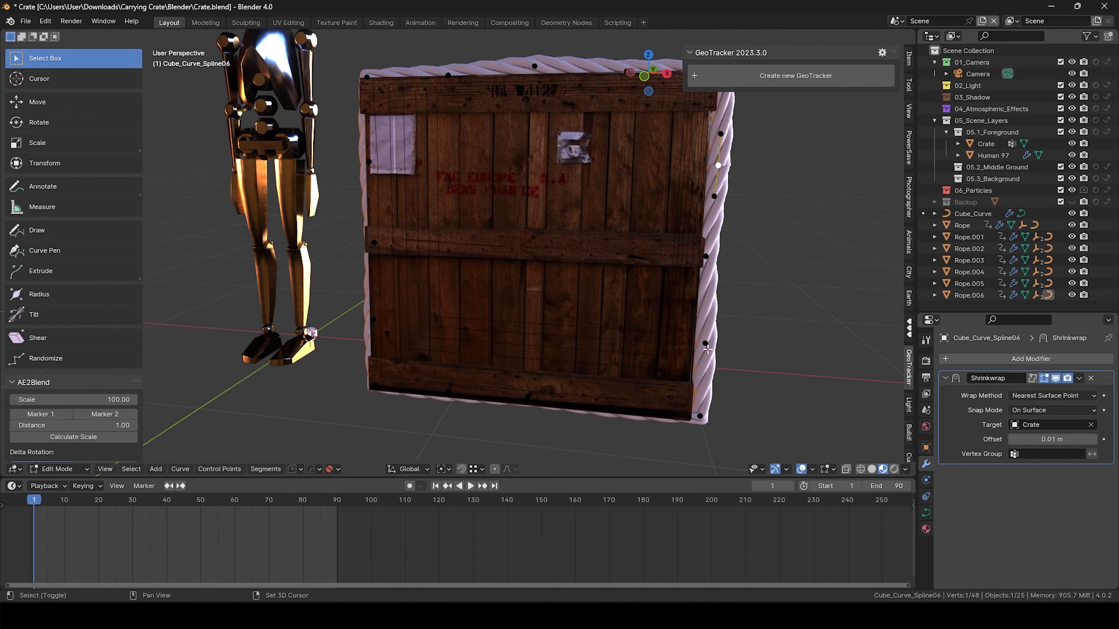
key("g")
key("x")
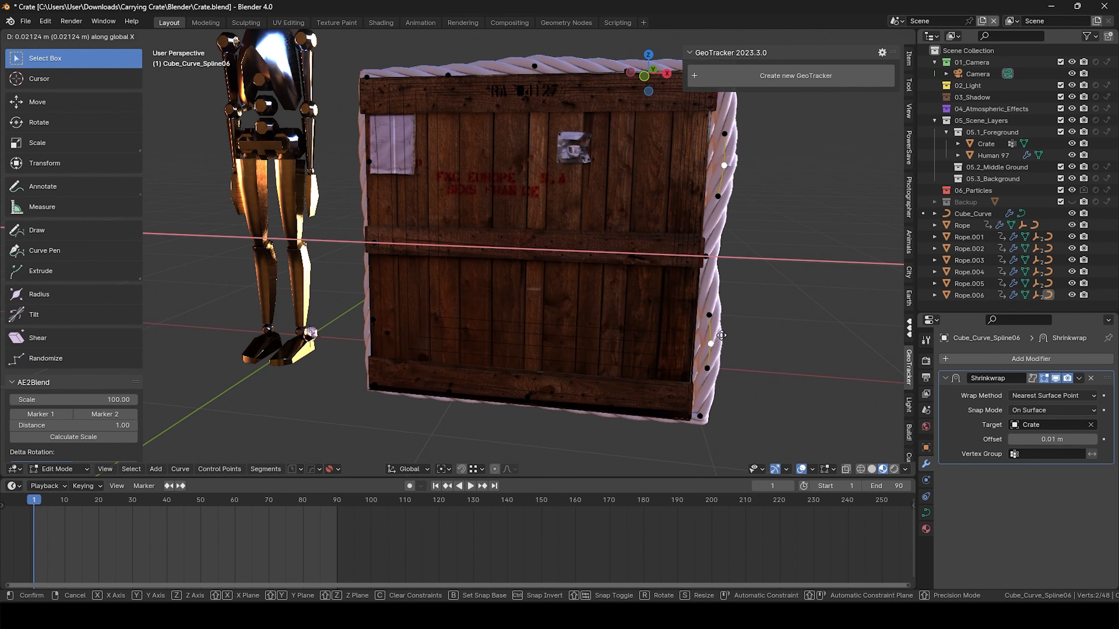
left_click(717, 336)
Move the two points above and below the middle of the rope curve's left side outward along X
middle_click_drag(511, 314, 388, 237)
left_click(342, 168)
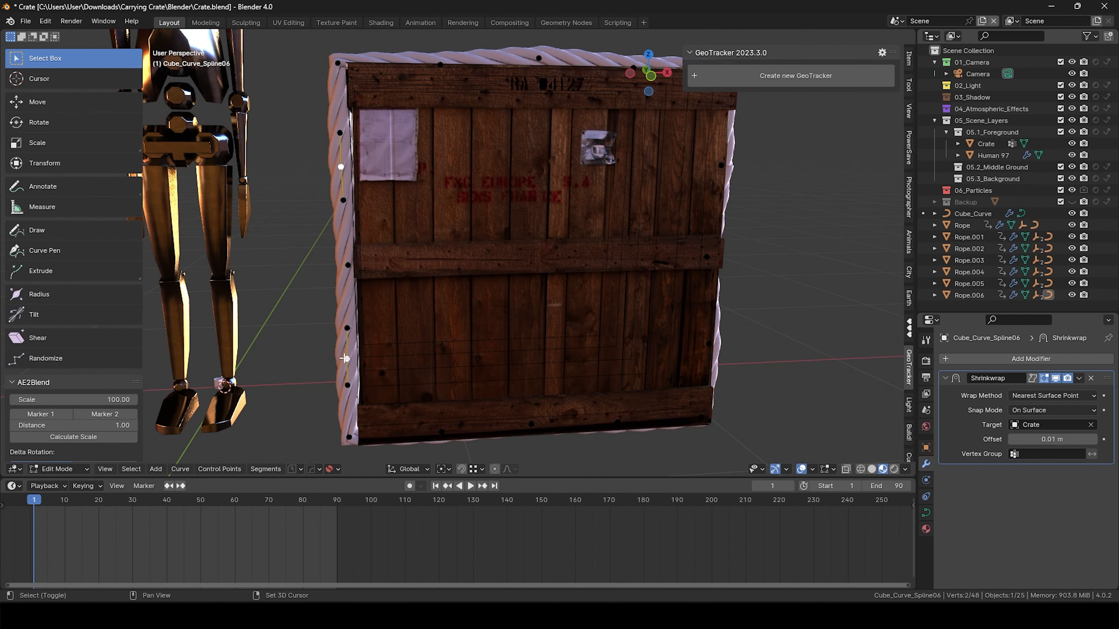
key("g")
key("x")
left_click(341, 357)
Raise the top side's two intermediate points along Z, the left one about 0.025 m and the right one about 0.032 m
middle_click_drag(495, 121, 440, 172, "shift")
left_click(369, 164)
key("g")
key("z")
left_click(371, 159)
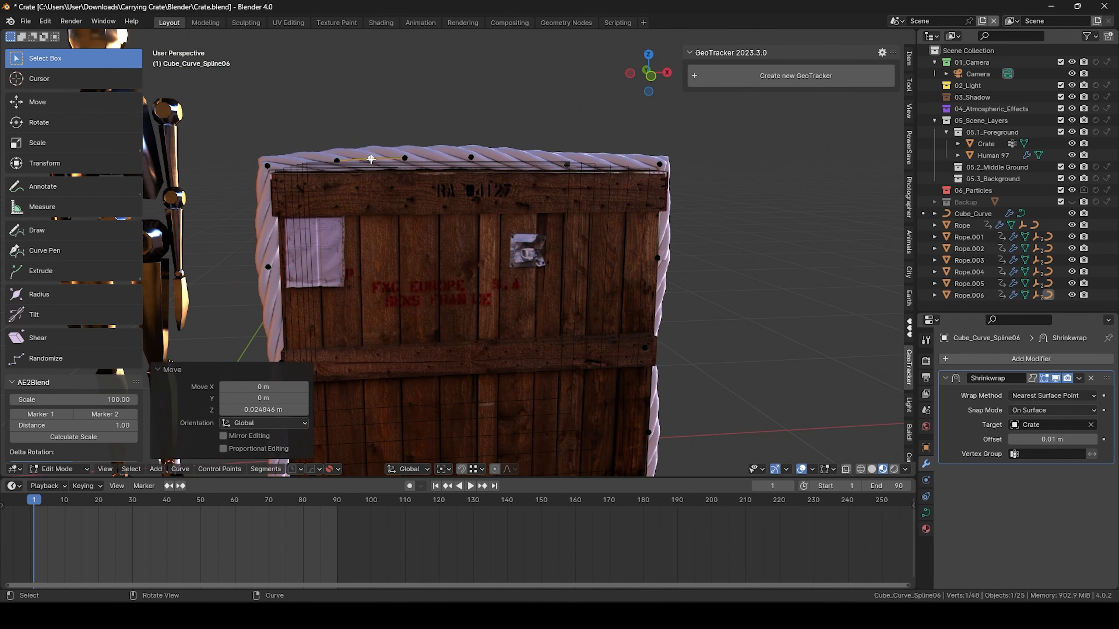
left_click(563, 166)
key("g")
key("z")
left_click(566, 159)
scroll(566, 159, "down", 3)
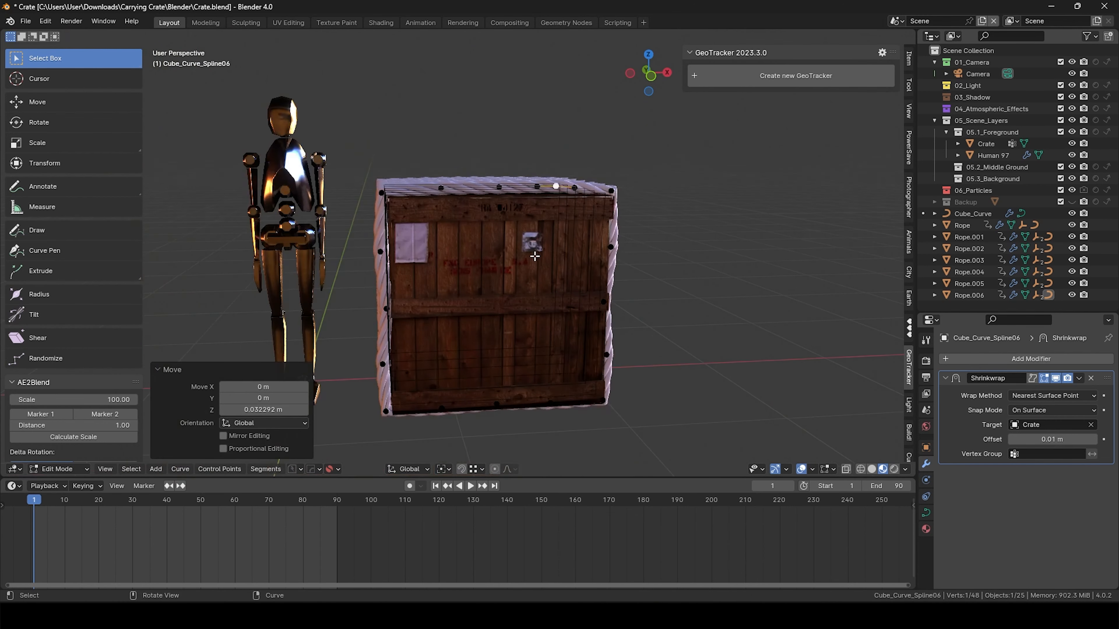
Adjust the two points beside the middle of the rope curve's bottom side slightly downward along Z
middle_click_drag(449, 409, 454, 350, "shift")
scroll(453, 349, "up", 4)
left_click(478, 260)
key("g")
key("z")
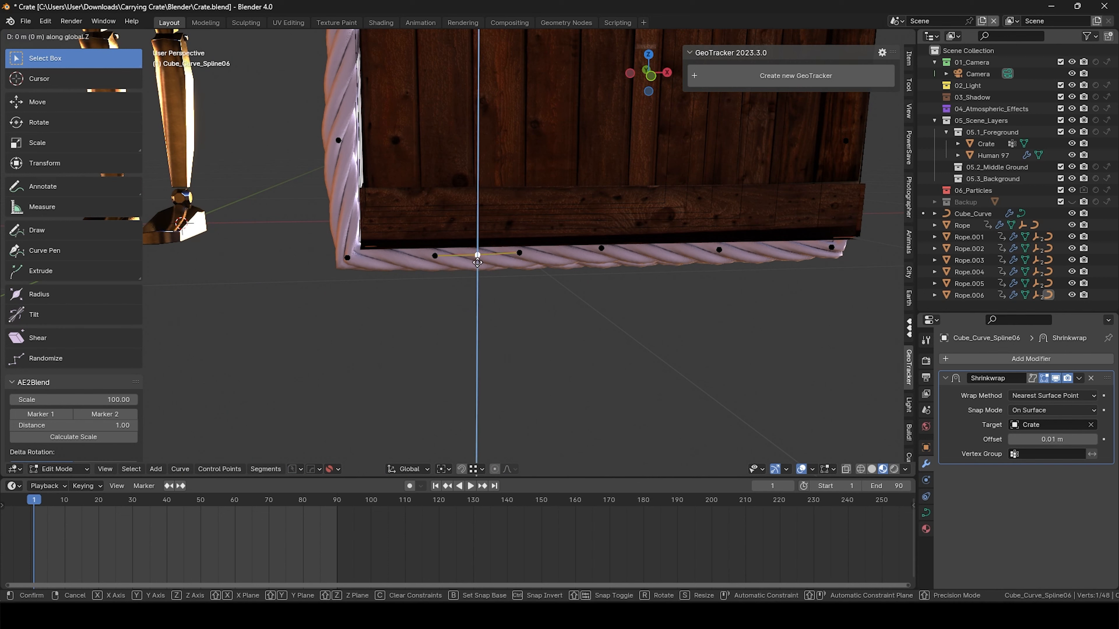
left_click(481, 266)
left_click(719, 254)
key("g")
key("z")
left_click(723, 257)
Return to Object Mode and select the curve of the second rope from the front, Cube_Curve_Spline05
scroll(712, 283, "down", 4)
middle_click_drag(711, 283, 603, 289)
key("ctrl+Tab")
left_click(651, 176)
left_click(633, 192)
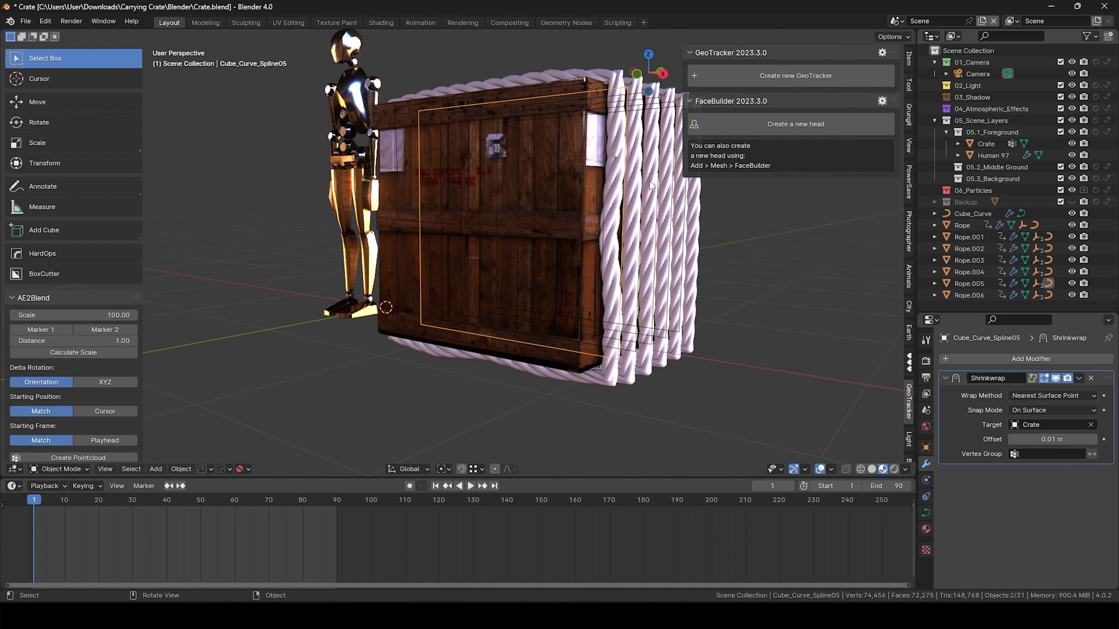
Delete the second rope from the front of the crate together with its curve
left_click(634, 193)
middle_click_drag(639, 266, 557, 305)
left_click(509, 212)
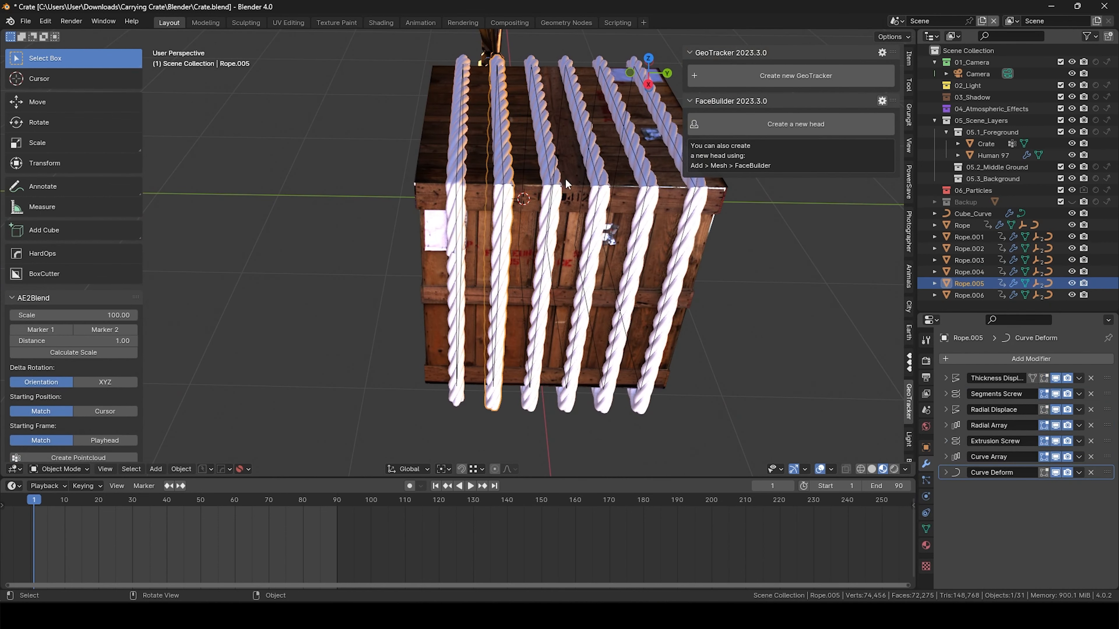
left_click(566, 178, "shift")
left_click(565, 190)
middle_click_drag(541, 221, 595, 209)
key("x")
left_click(594, 209)
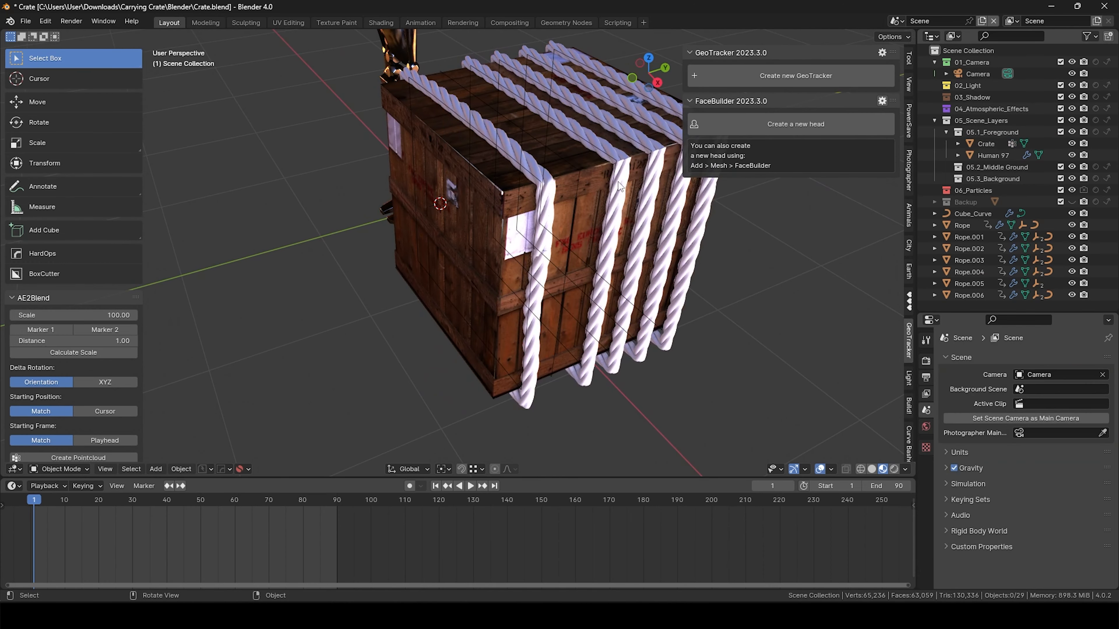
Delete the two ropes that come next behind the gap, around the middle of the crate
left_click(619, 184)
key("x")
left_click(619, 179)
left_click(612, 171)
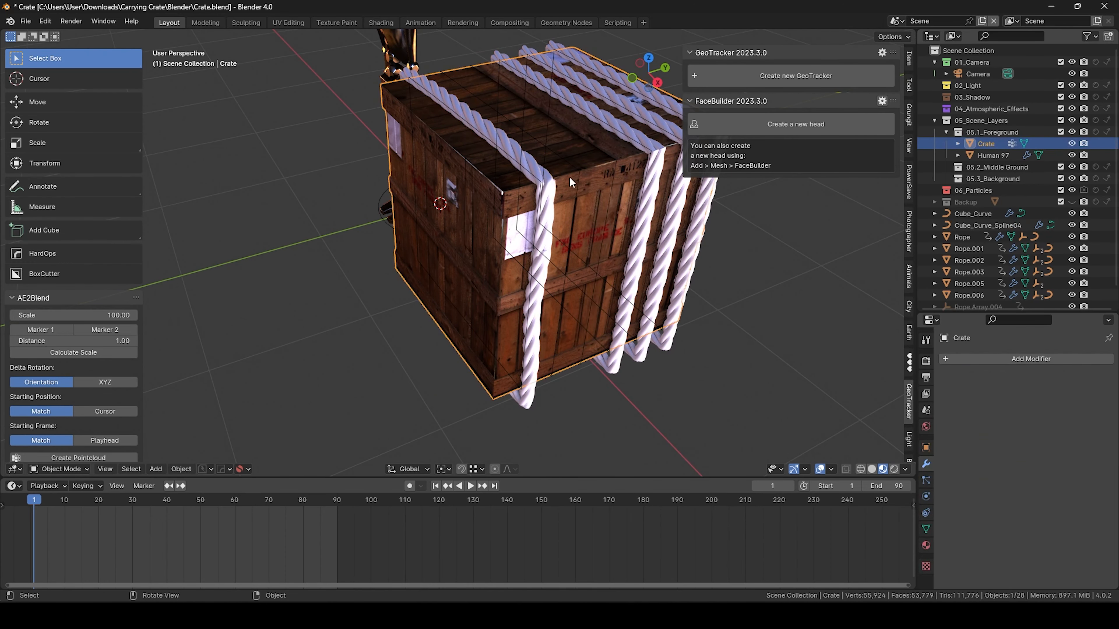
left_click(575, 169)
key("x")
left_click(581, 175)
middle_click_drag(595, 198, 492, 258, "shift")
left_click(492, 258)
key("x")
left_click(483, 240)
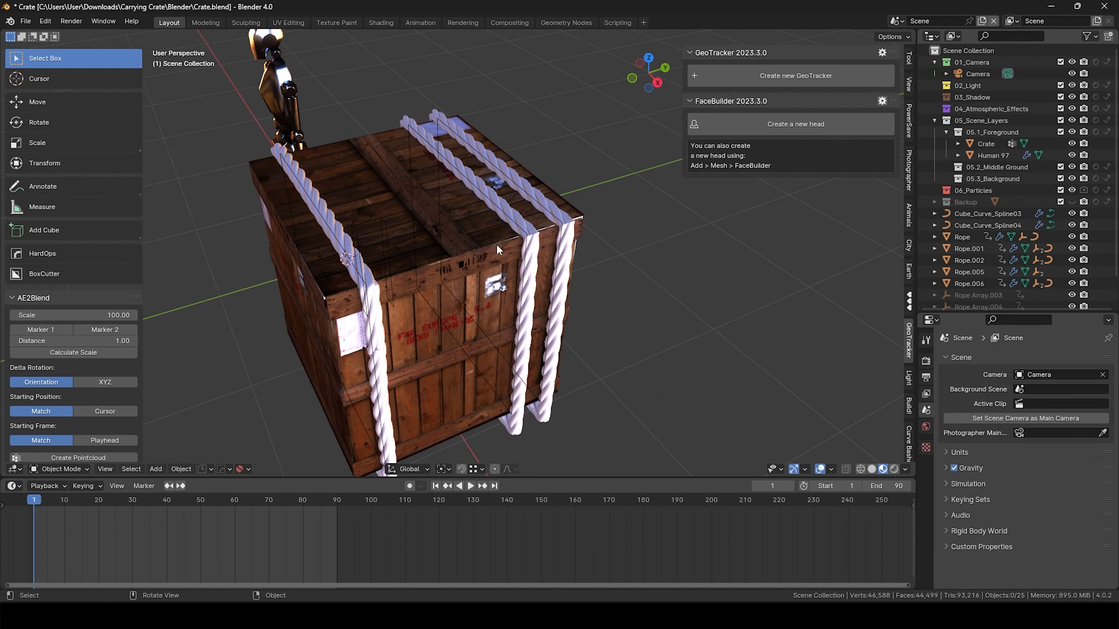
Delete the two ropes at the far end of the crate, keeping only the front rope
left_click(516, 220)
key("x")
left_click(515, 220)
left_click(544, 206)
key("x")
left_click(544, 207)
Delete the two leftover curves Cube_Curve_Spline03 and Cube_Curve_Spline04
left_click(372, 286)
middle_click_drag(372, 287, 487, 274)
scroll(488, 274, "up", 4)
left_click(404, 224)
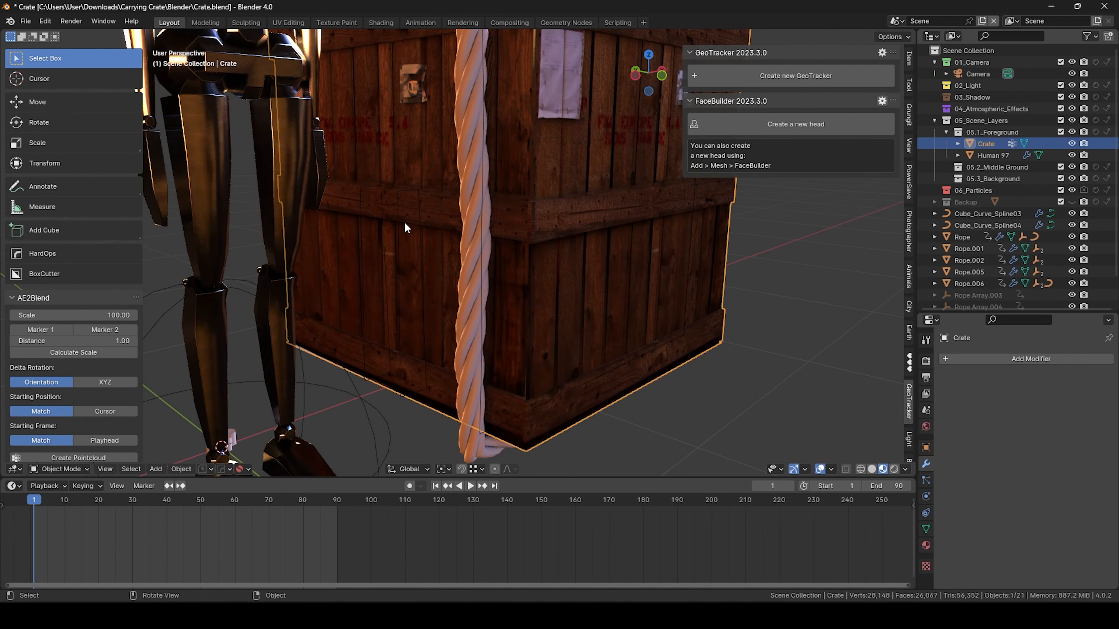
left_click(400, 196)
left_click(365, 252, "shift")
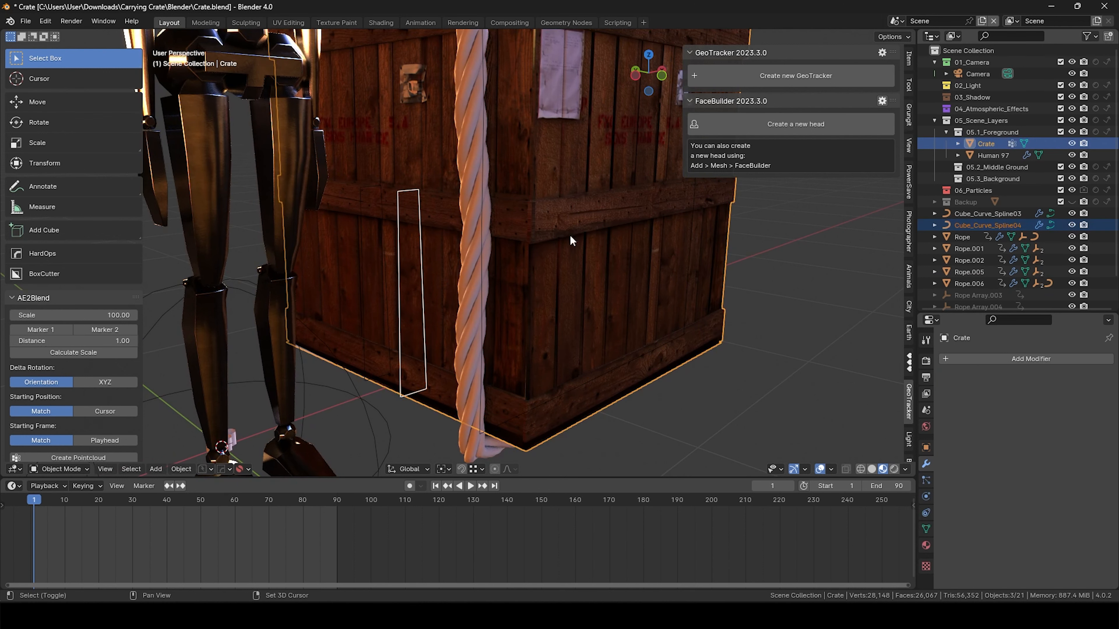
left_click(964, 225)
left_click(975, 214, "shift")
key("x")
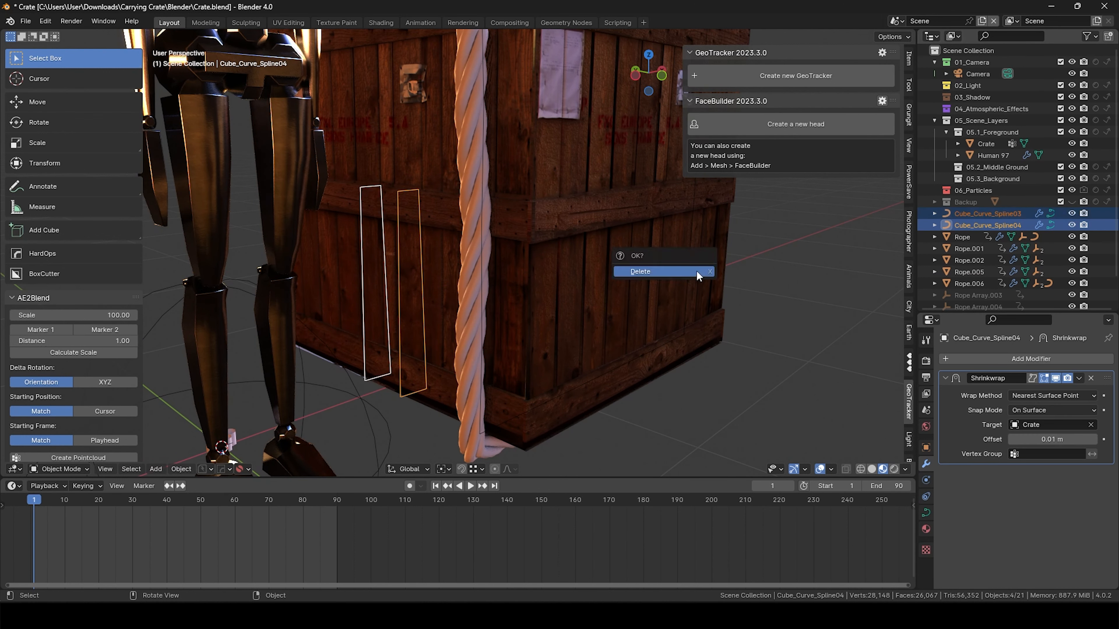
left_click(695, 270)
Delete the leftover objects Rope, Rope.001, Rope.002 and Rope.005, keeping Rope.006
left_click(977, 261)
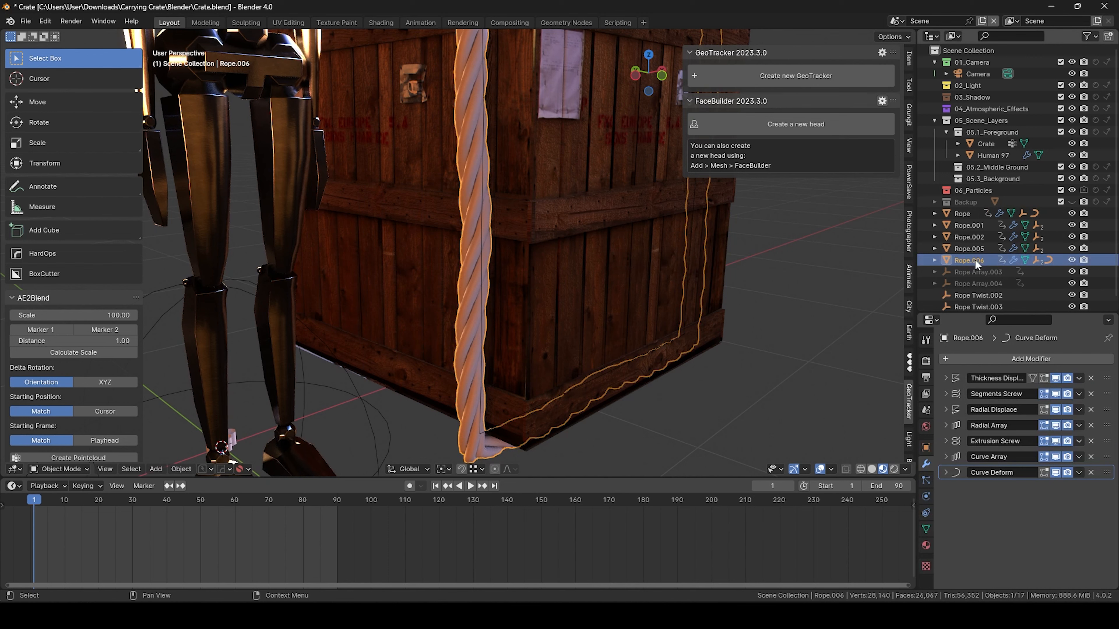
left_click(968, 248)
left_click(969, 236, "shift")
left_click(969, 226, "shift")
left_click(965, 214, "shift")
left_click(696, 215)
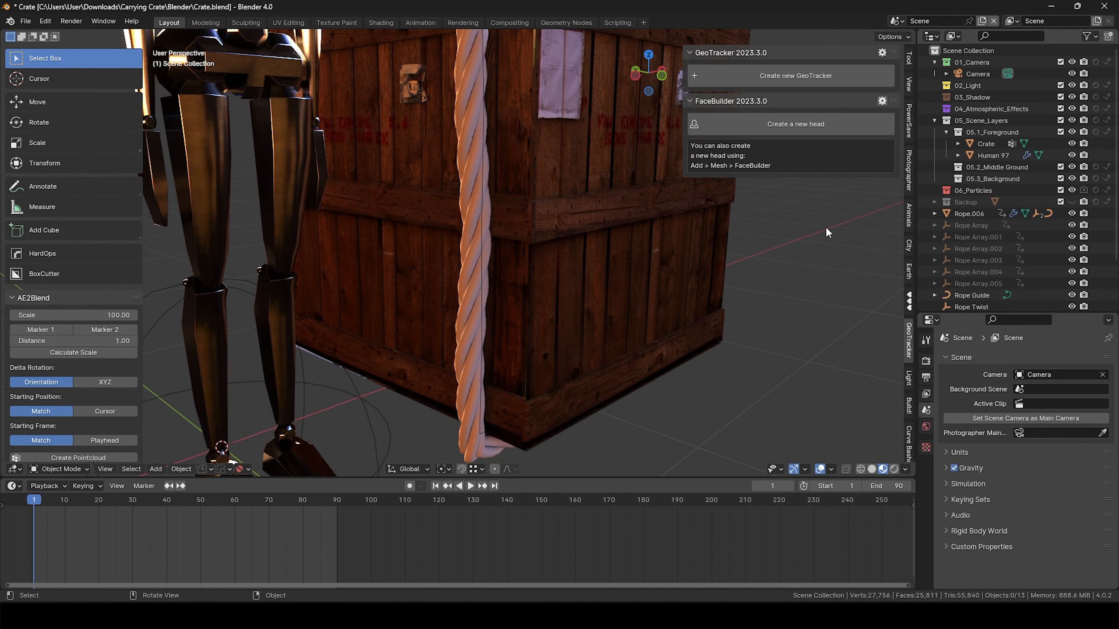
Delete the six leftover empties from Rope Array to Rope Array.005
left_click(969, 213)
left_click(969, 225)
left_click(968, 282, "shift")
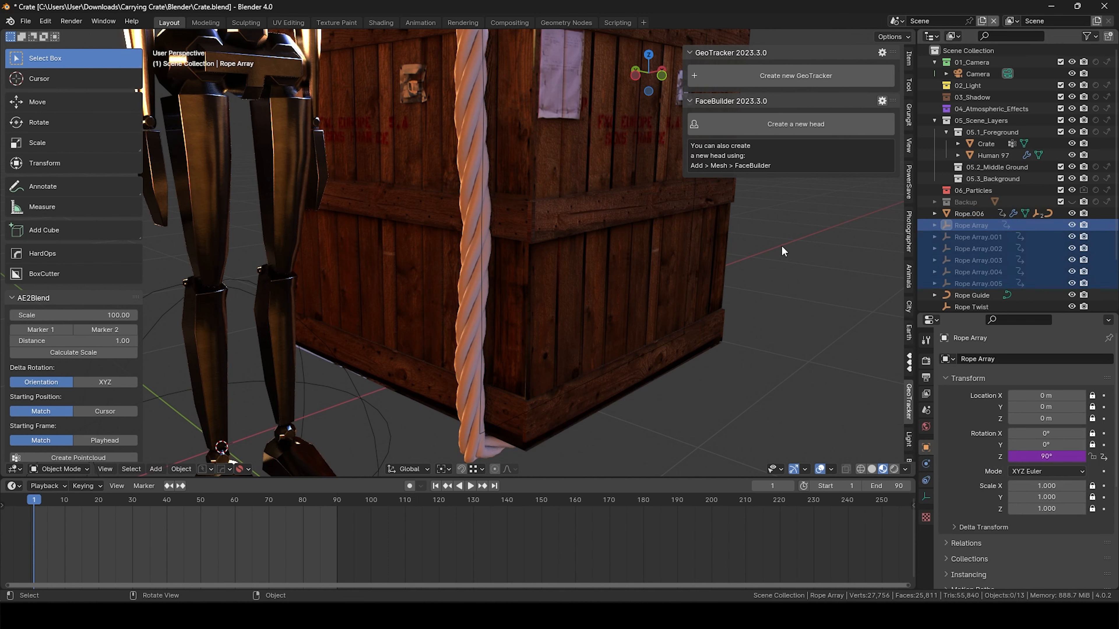
left_click(812, 267)
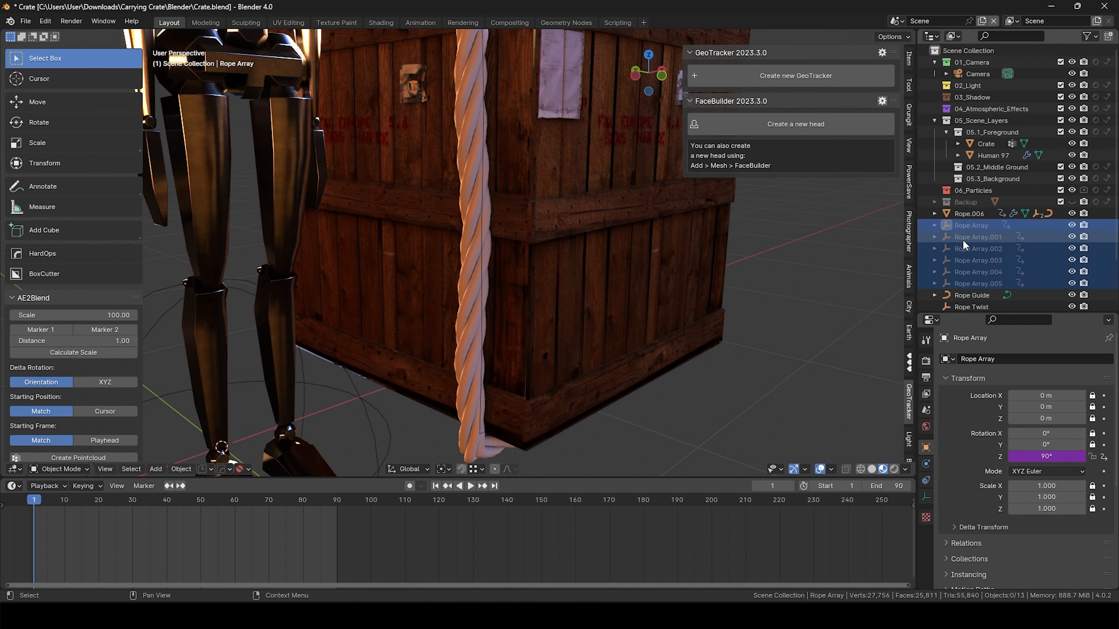
left_click(969, 229)
key("x")
left_click(975, 228)
key("x")
left_click(974, 230)
key("x")
left_click(979, 229)
key("x")
left_click(980, 225)
key("x")
left_click(979, 227)
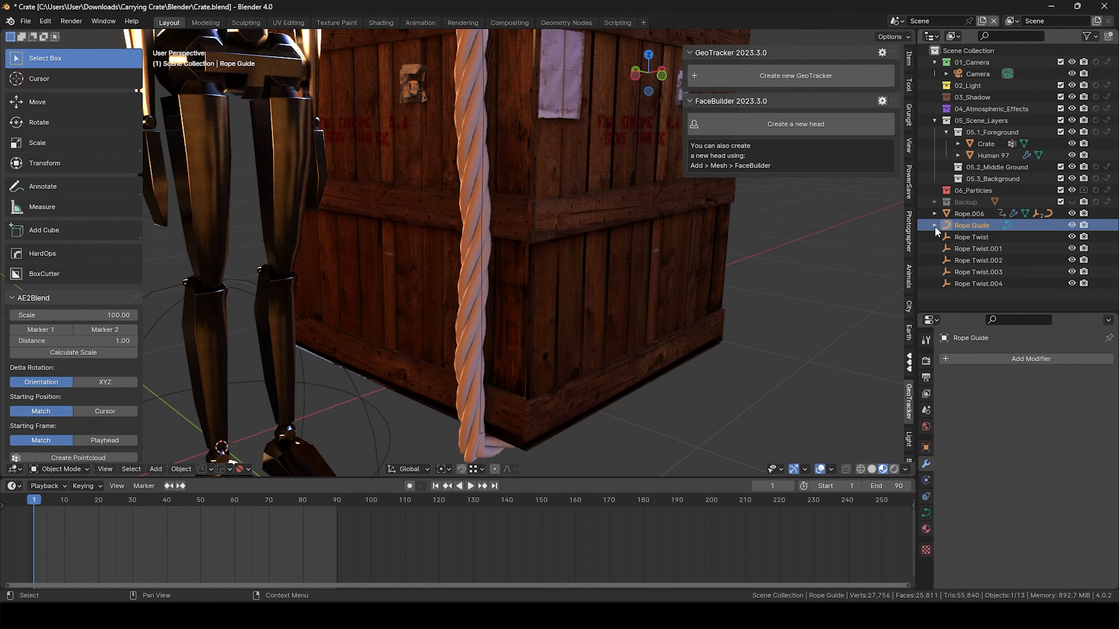
Delete the Rope Guide curve and the empties from Rope Twist to Rope Twist.004
left_click(1071, 225)
left_click(972, 228)
key("x")
left_click(661, 226)
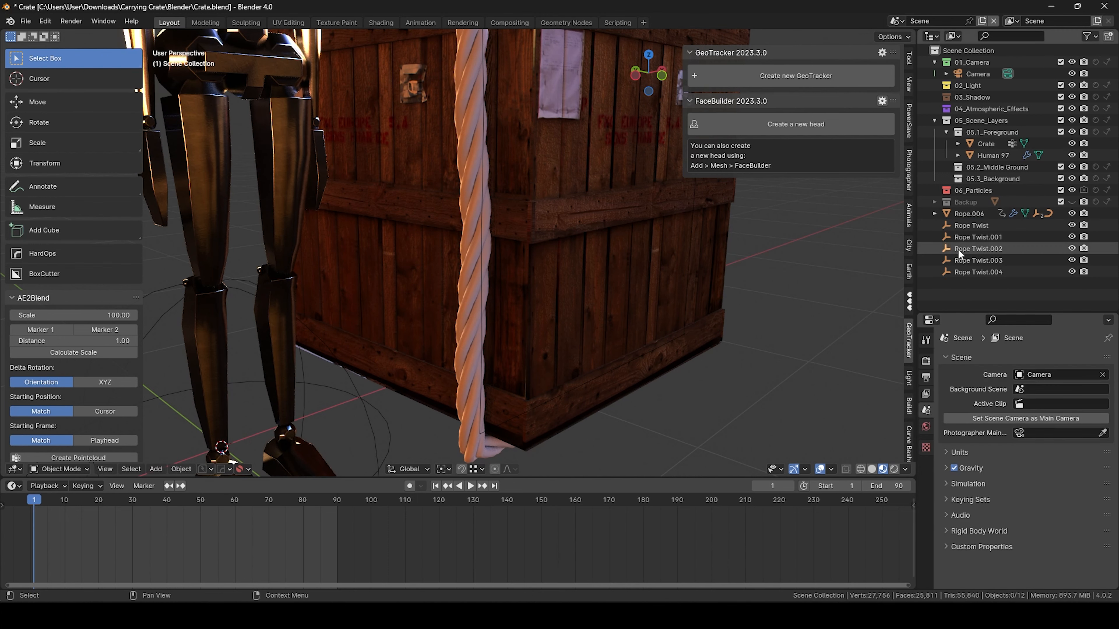
left_click(993, 228)
left_click(978, 269, "shift")
key("x")
left_click(745, 246)
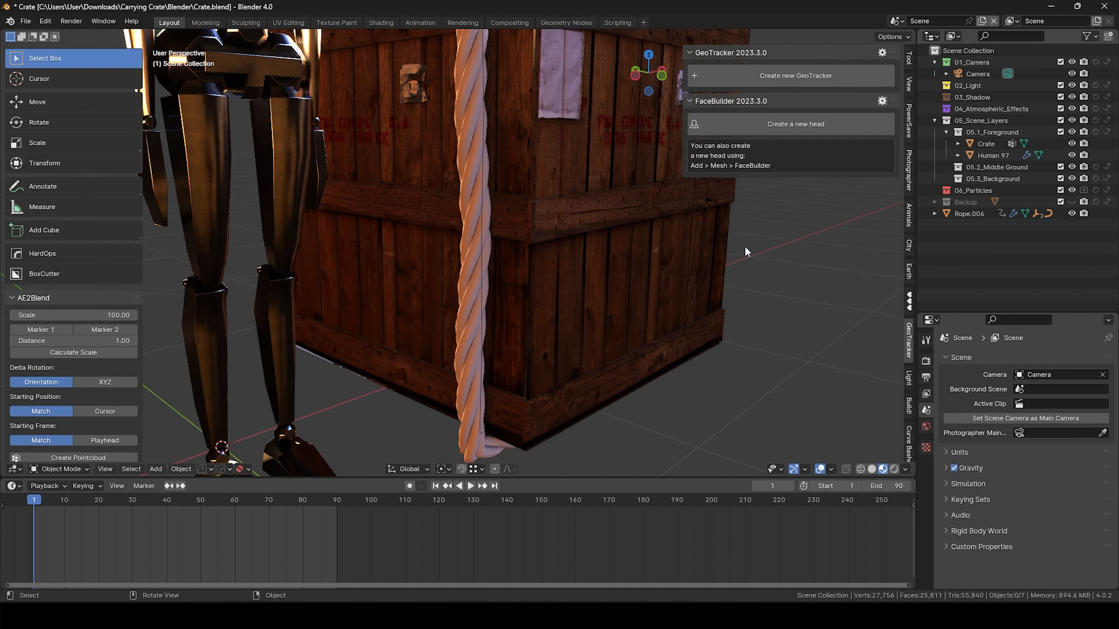
Select the remaining rope, Rope.006, and convert it to a mesh
scroll(729, 252, "down", 5)
middle_click_drag(729, 252, 502, 203)
left_click(549, 218)
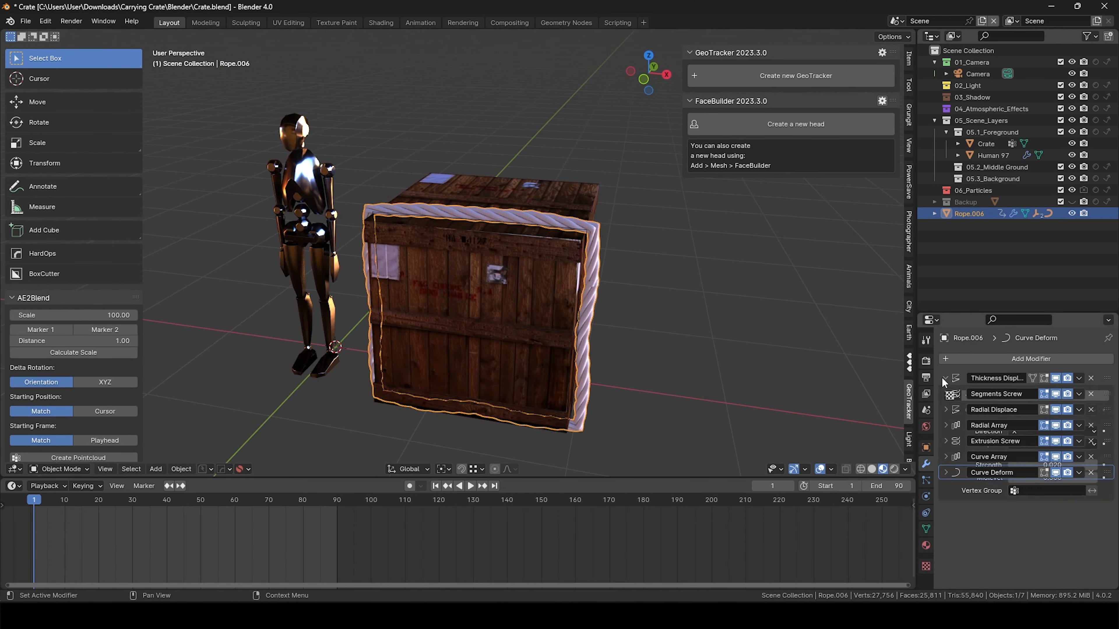
left_click(941, 378)
middle_click_drag(766, 269, 640, 276)
scroll(640, 275, "up", 3)
right_click(640, 276)
mouse_move(640, 277)
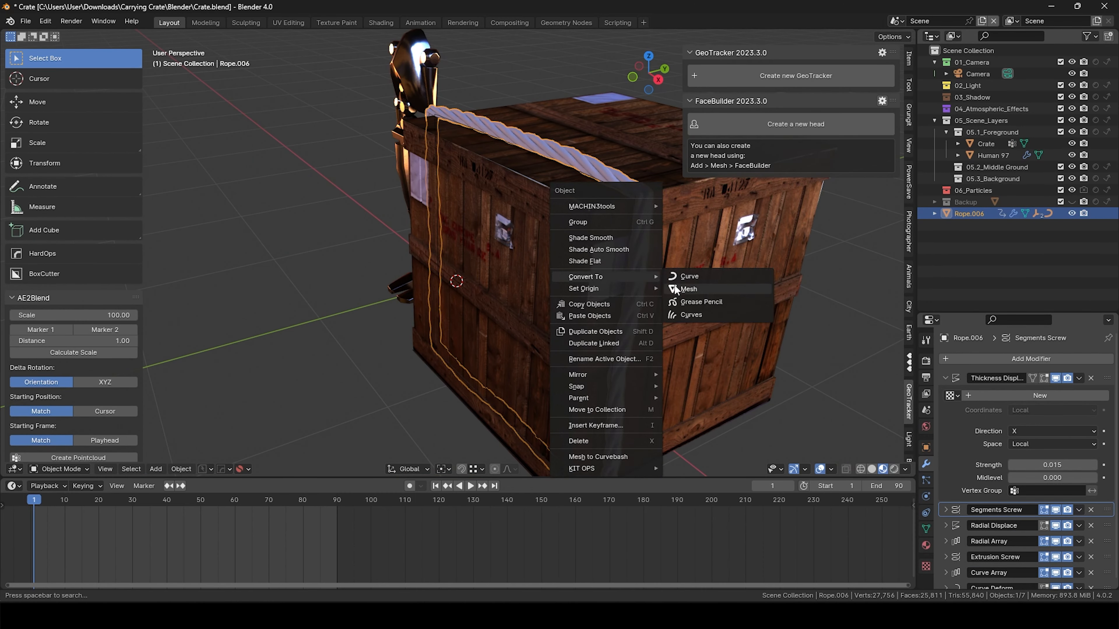
left_click(676, 286)
key("g")
right_click(507, 199)
key("s")
right_click(648, 278)
Duplicate the rope about 0.28 m along Y, and duplicate that copy about 0.33 m further along Y
middle_click_drag(729, 291, 670, 302)
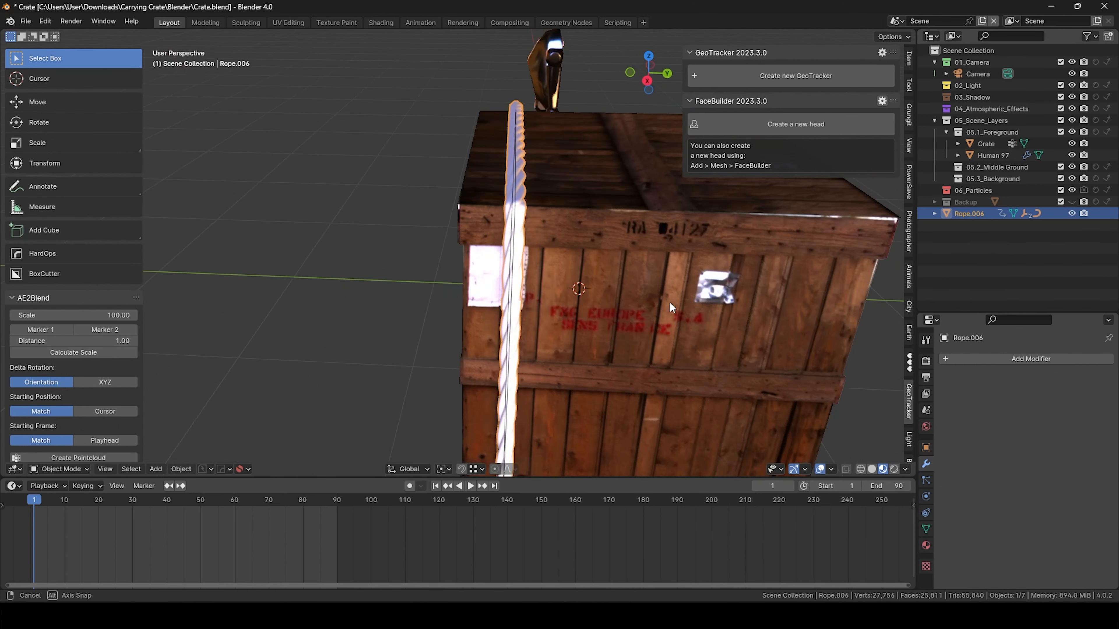
key("shift+d")
key("x")
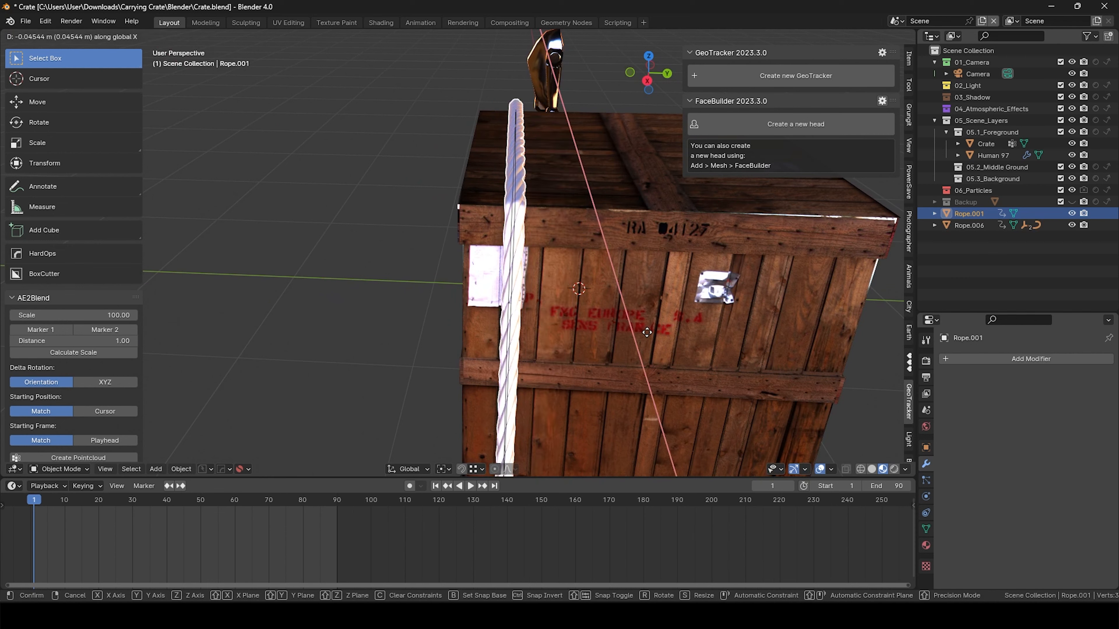
key("y")
left_click(677, 336)
middle_click_drag(676, 336, 670, 360)
key("shift+d")
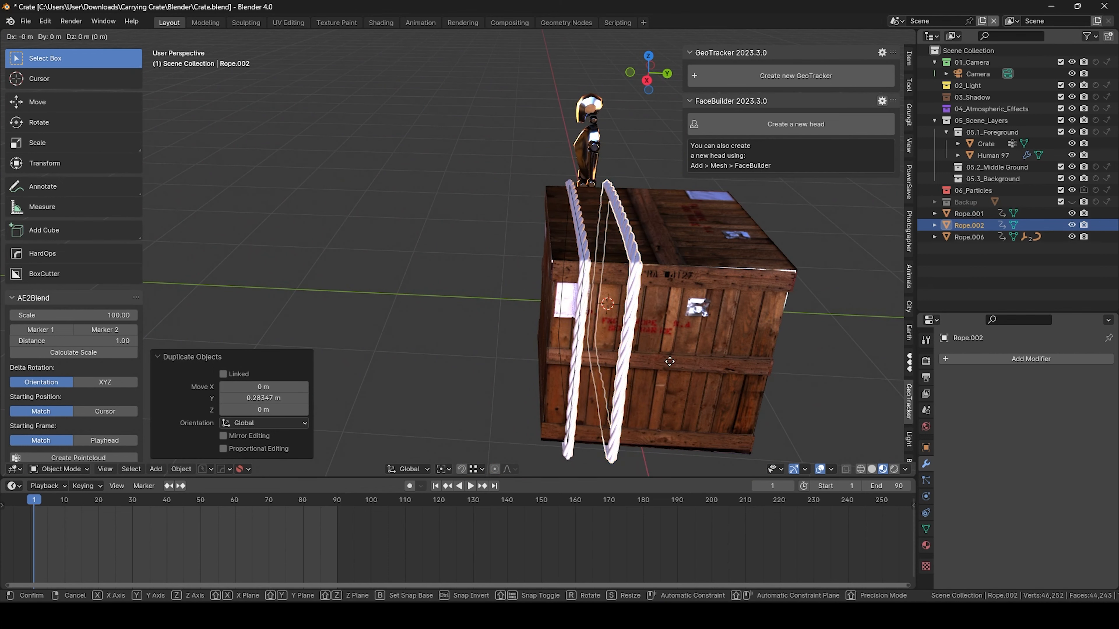
key("y")
left_click(717, 359)
Duplicate the newest rope about 0.26 m along Y, and that copy about 0.17 m further toward the crate's far end
middle_click_drag(716, 358, 690, 367)
key("shift+d")
key("y")
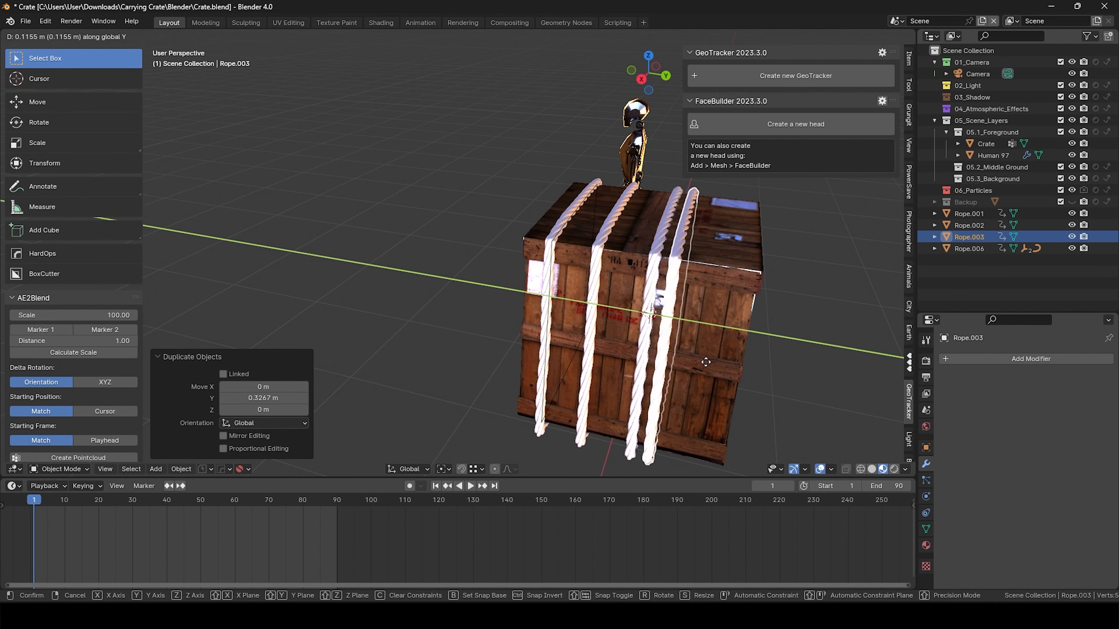
left_click(725, 363)
key("shift+d")
key("y")
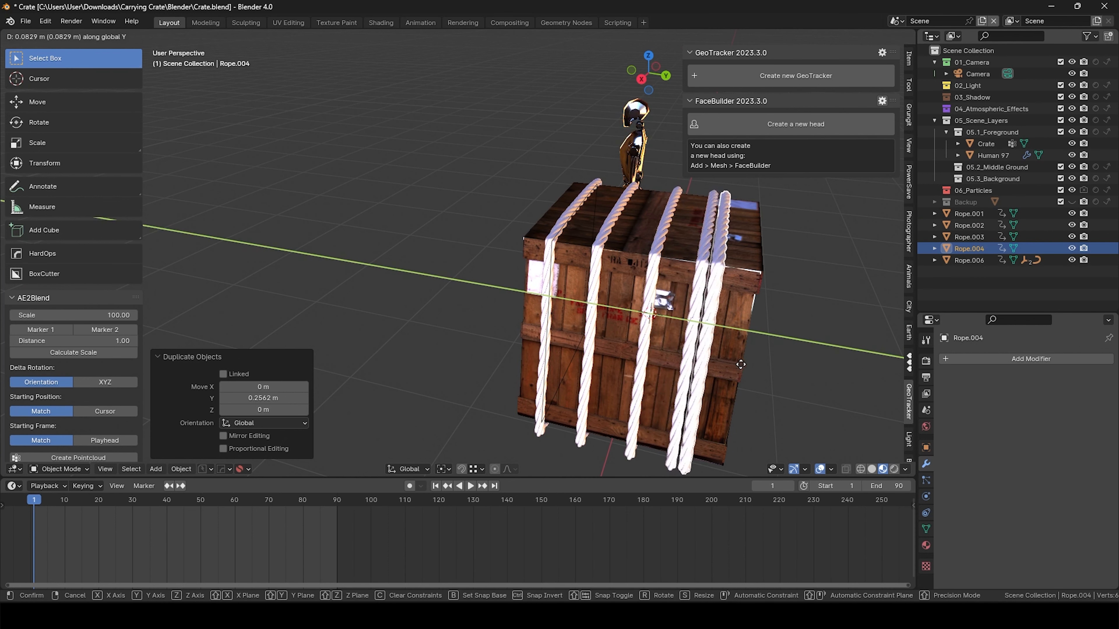
left_click(755, 364)
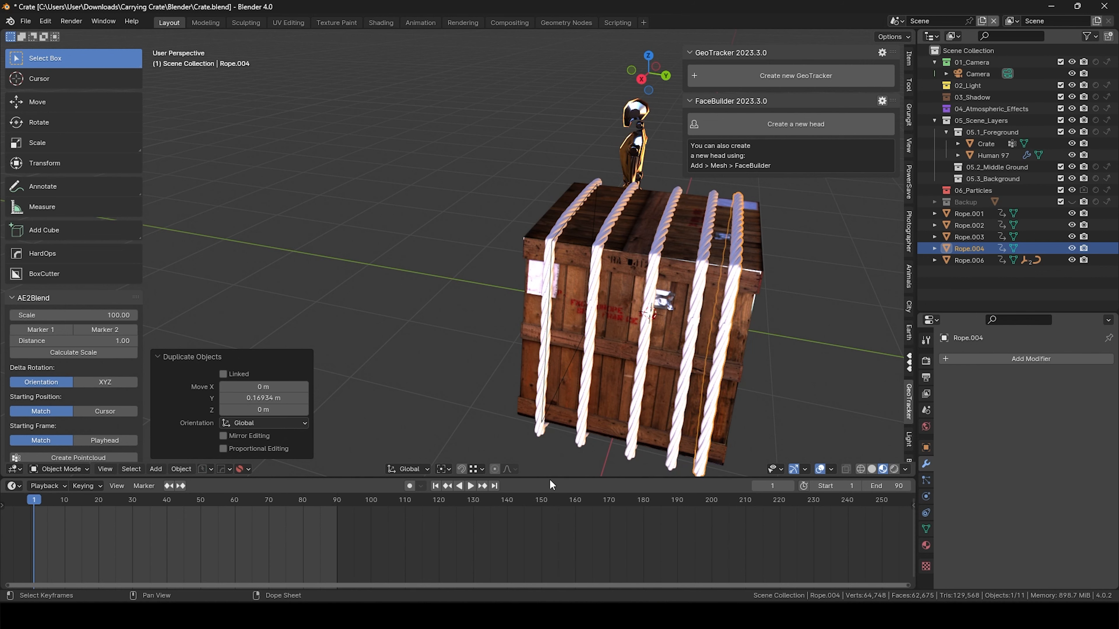
Select the original rope, Rope.006, enlarge the timeline area and switch it to the Shader Editor
left_click_drag(548, 455, 549, 413)
middle_click_drag(573, 374, 508, 274)
scroll(545, 195, "up", 3)
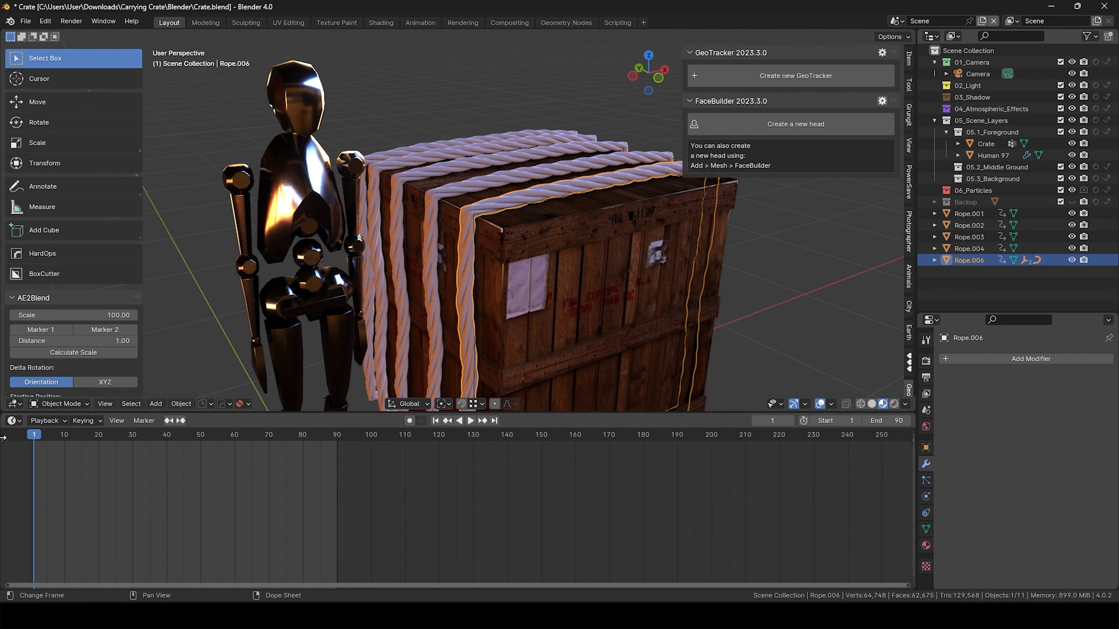
left_click(14, 421)
left_click(37, 529)
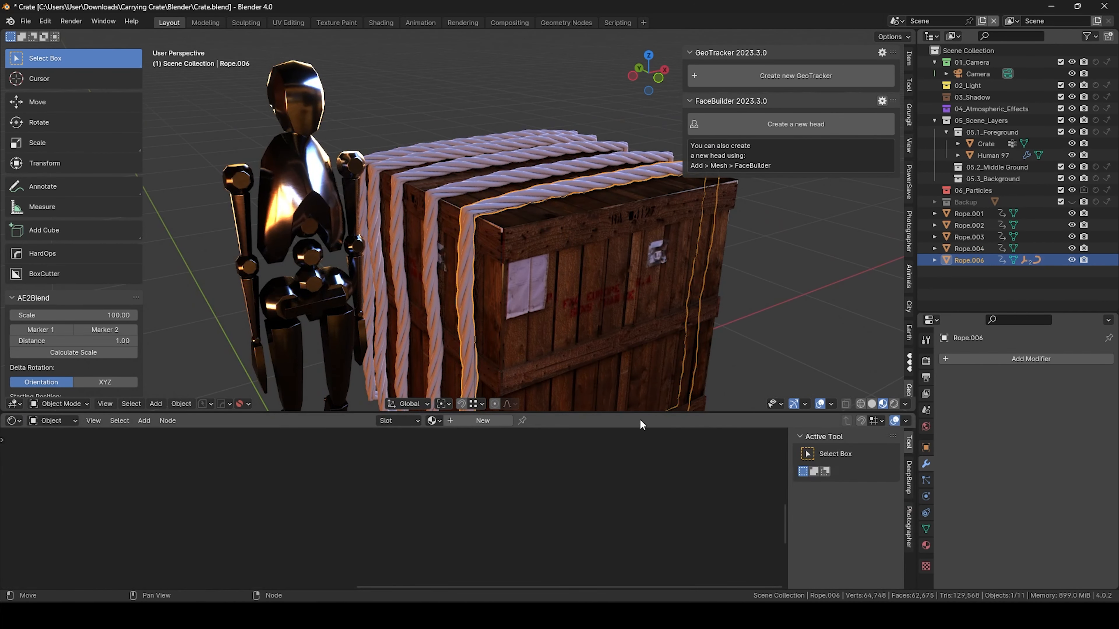
Create a new material named Rope on Rope.006 and bring its nodes into view
left_click(483, 421)
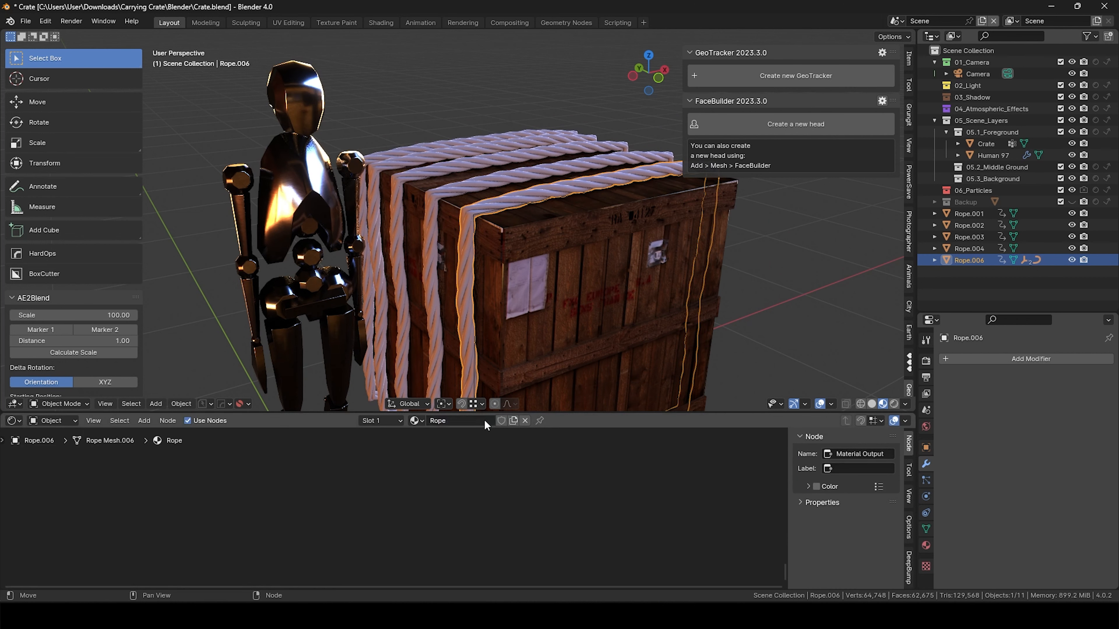
key("Home")
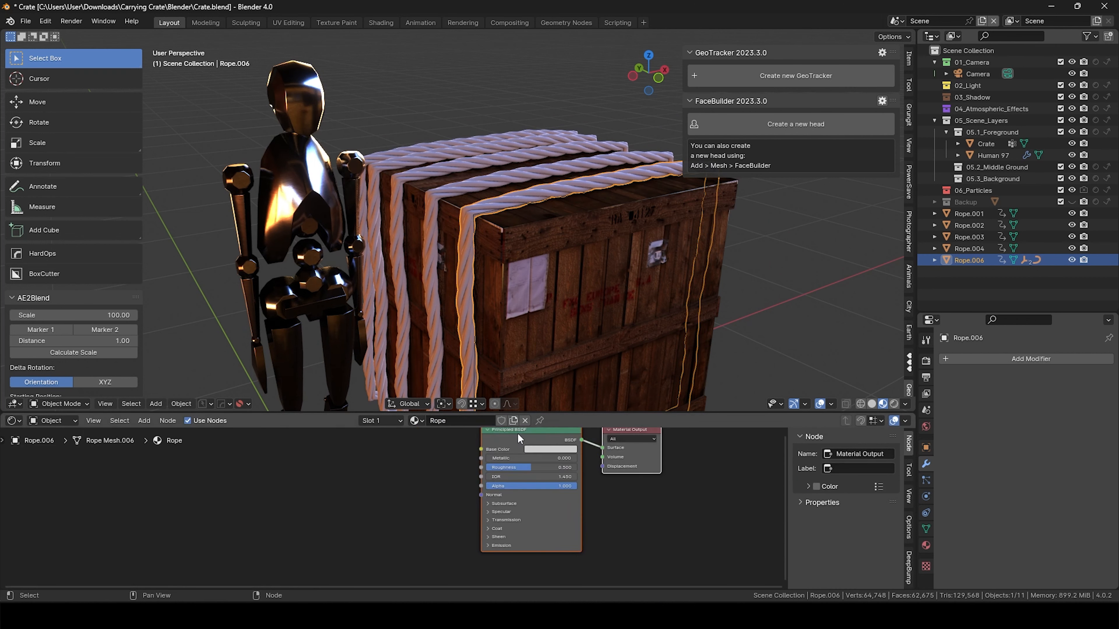
scroll(418, 472, "down", 4)
middle_click_drag(411, 484, 440, 507)
Add the four TCom_Rope_NaturalSisal_2K albedo, height, normal and roughness textures from Carrying Crate\Stills\Rope PBR to the Principled BSDF with Principled Texture Setup
left_click(537, 467)
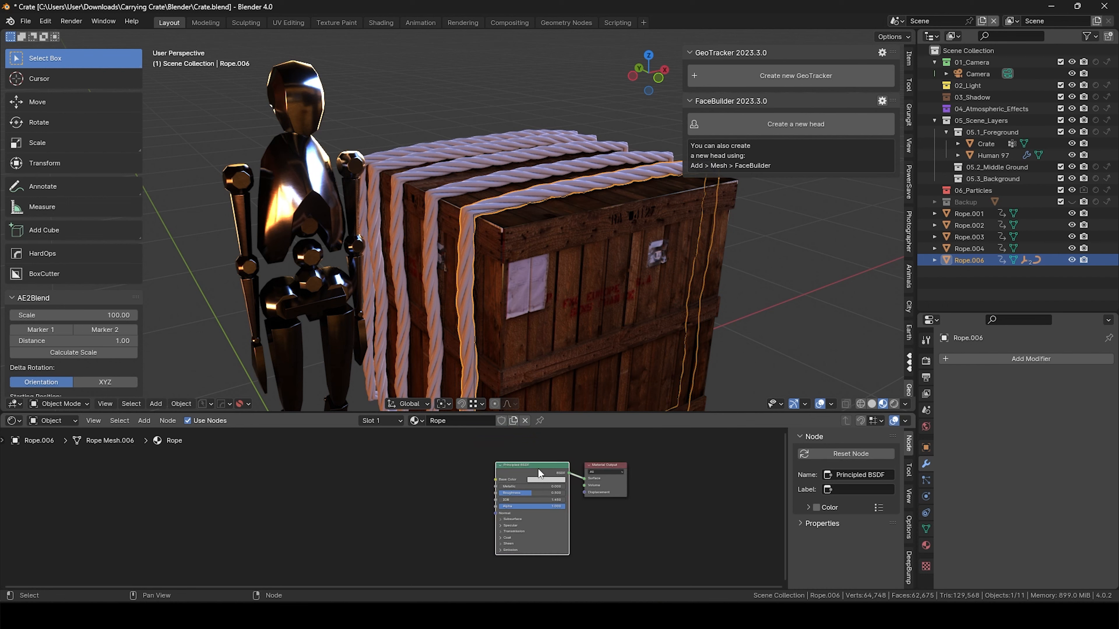
key("ctrl+t")
key("ctrl+z")
key("ctrl+shift+t")
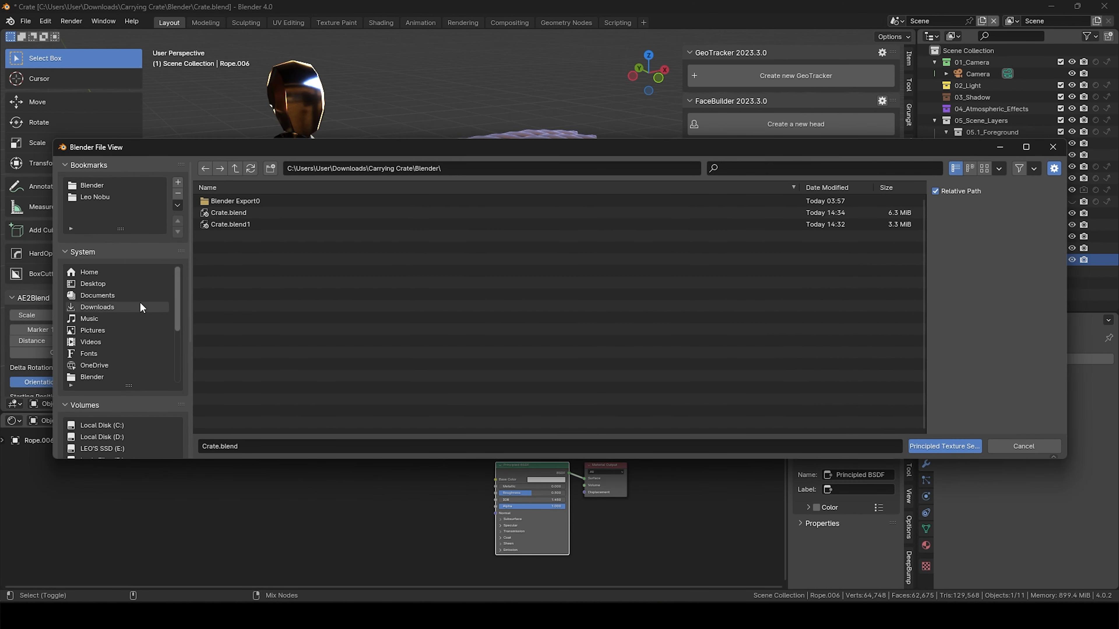
left_click(139, 307)
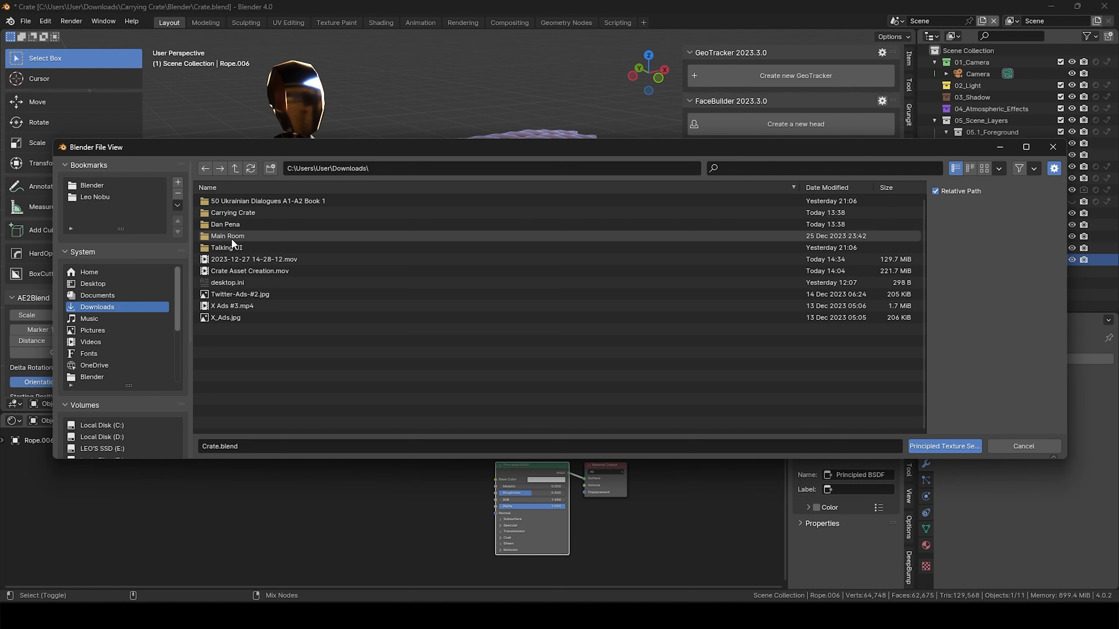
left_click(240, 247)
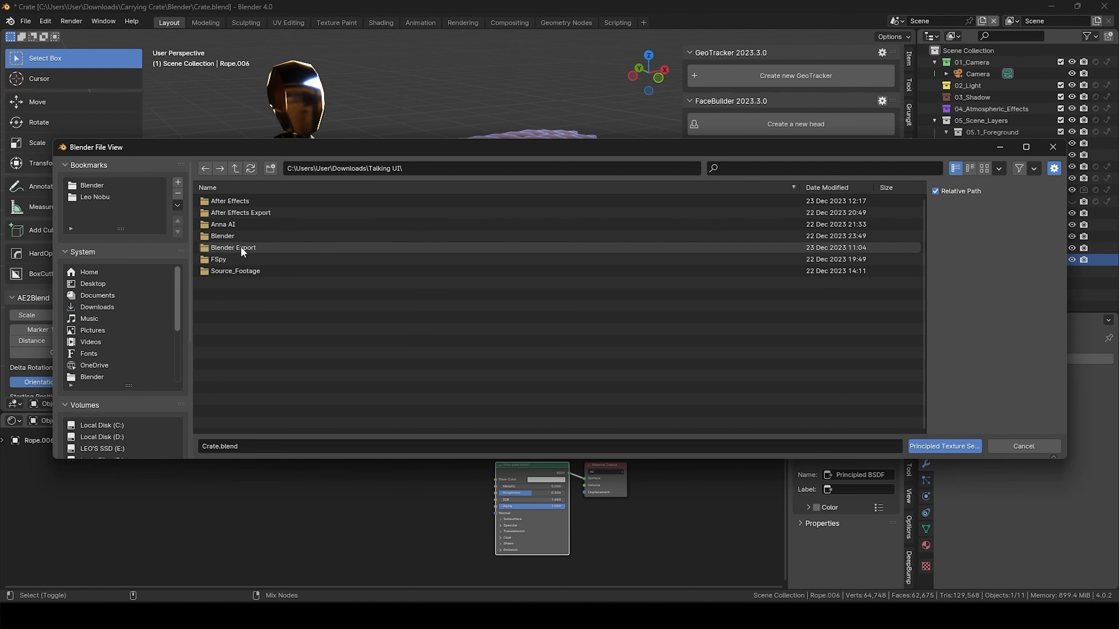
left_click(237, 168)
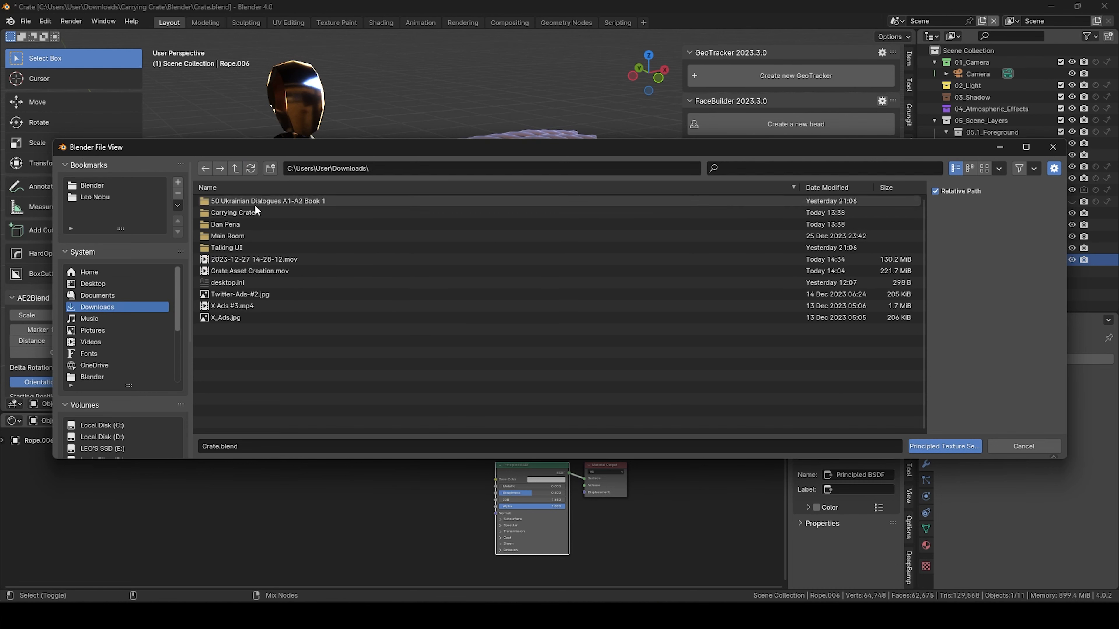
left_click(253, 213)
left_click(240, 246)
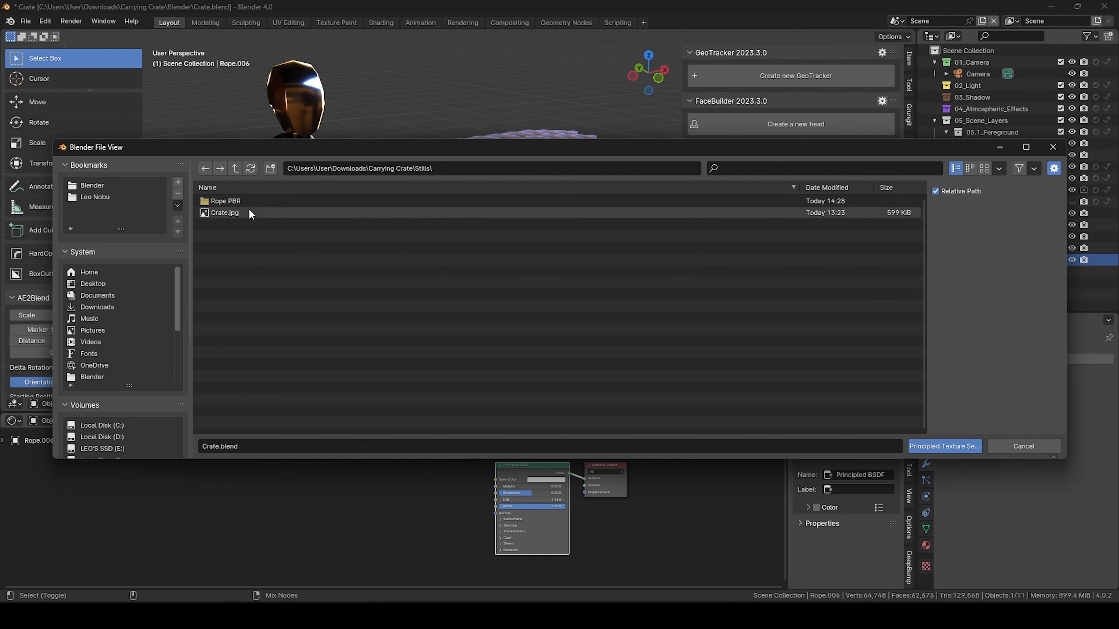
left_click(253, 202)
left_click_drag(440, 296, 326, 194)
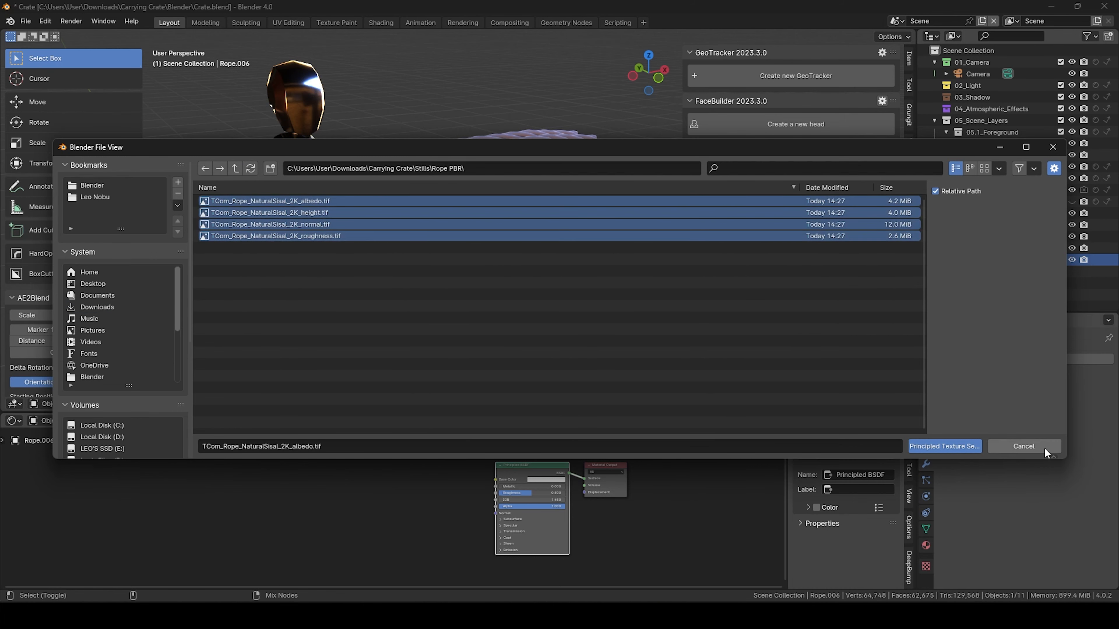
left_click(945, 446)
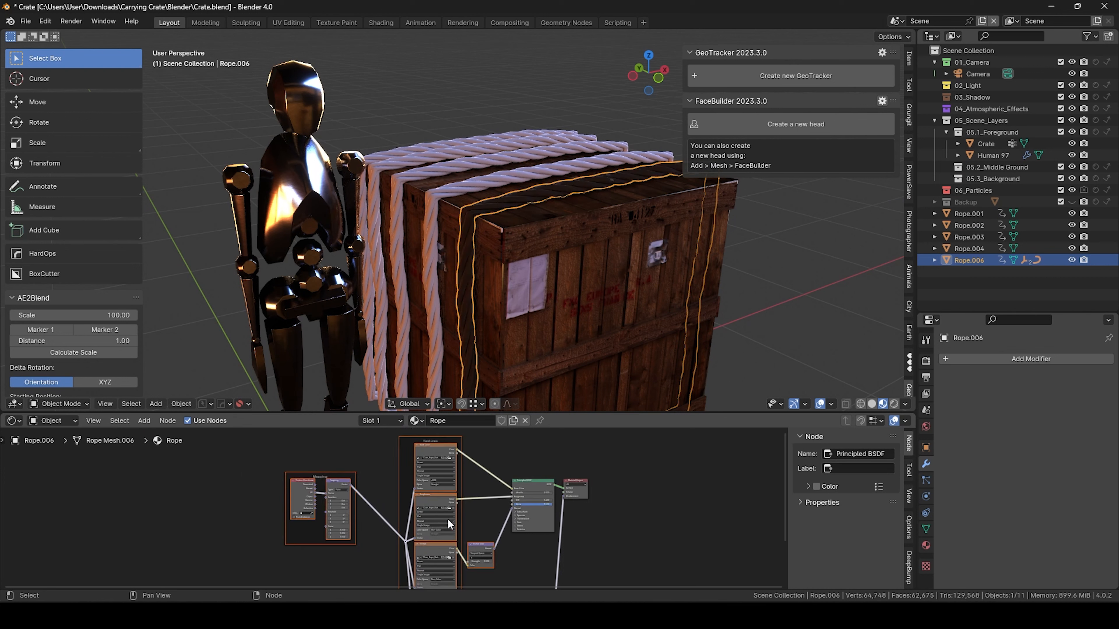
left_click(369, 548)
scroll(370, 550, "up", 6)
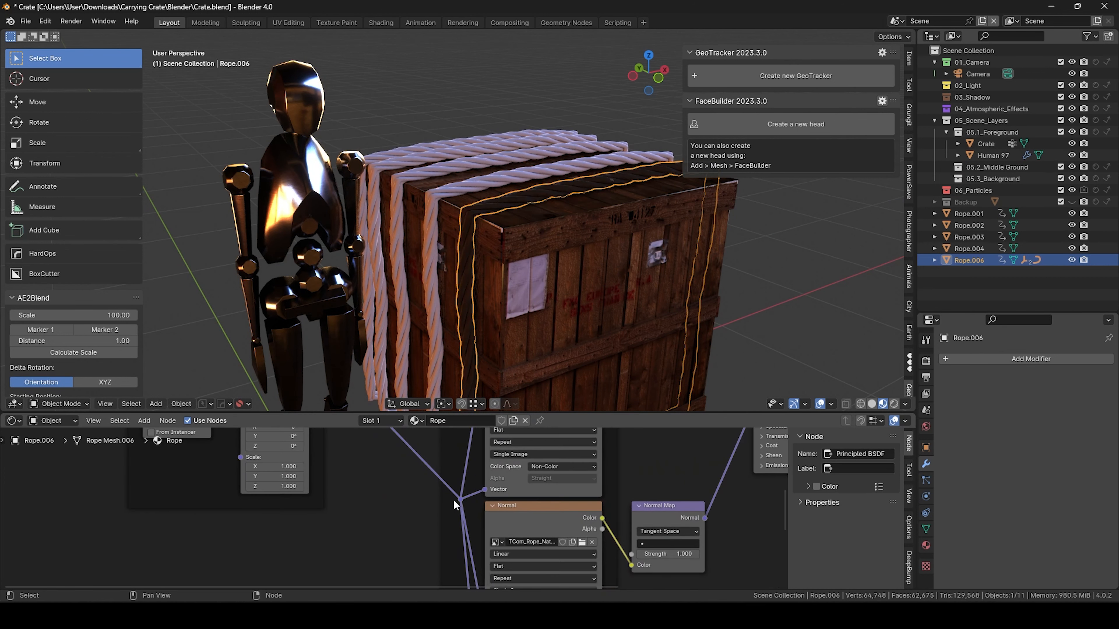
Dissolve the reroute point in the Textures frame so the Mapping node feeds the image textures directly
left_click_drag(451, 481, 478, 522)
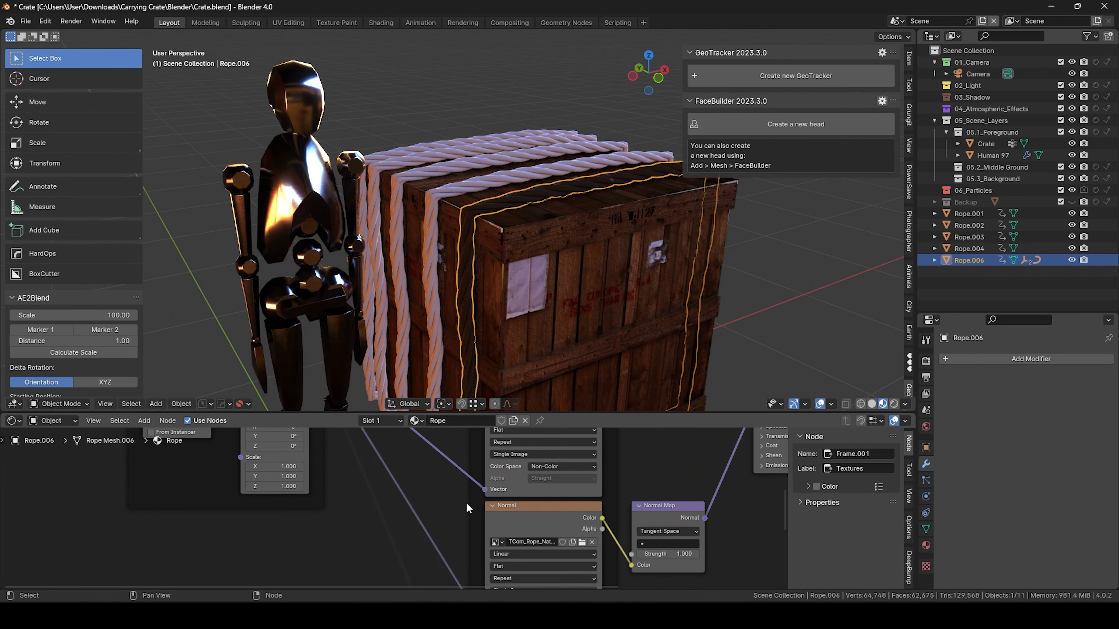
scroll(466, 502, "down", 2)
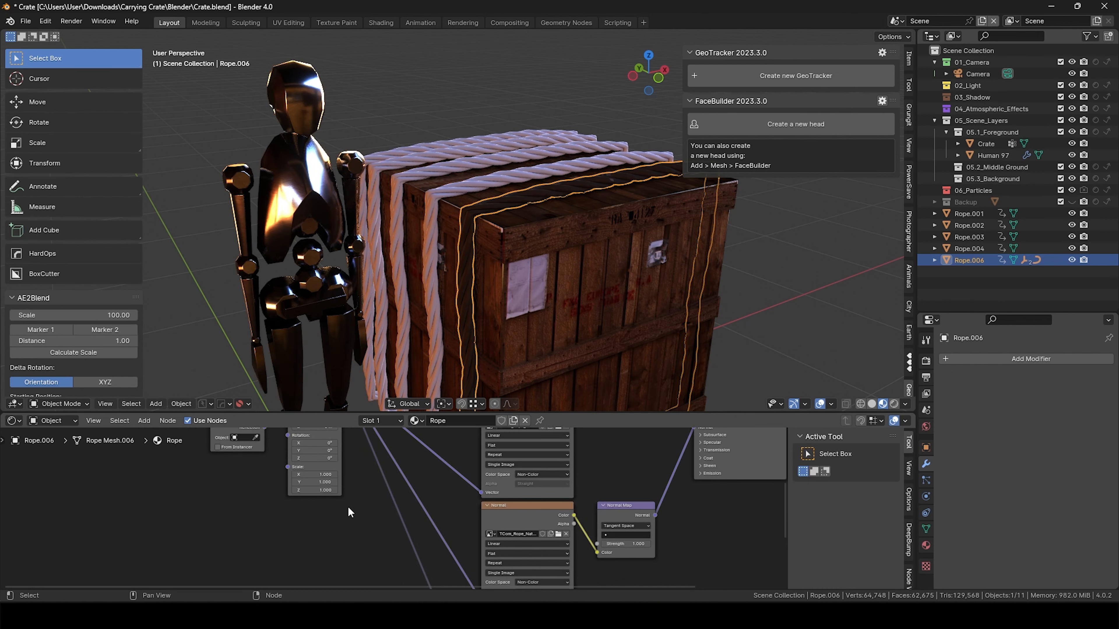
scroll(348, 512, "down", 4)
middle_click_drag(598, 528, 575, 540)
Connect the Texture Coordinate node's Generated output to the Mapping node's Vector input in place of UV
middle_click_drag(555, 249, 383, 247)
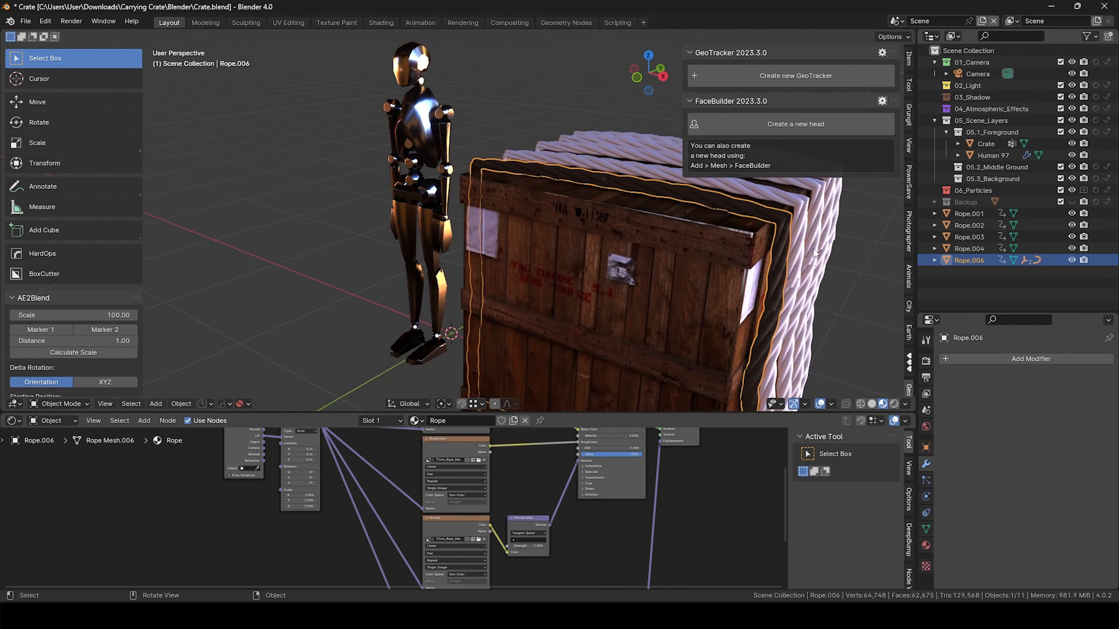
scroll(813, 249, "up", 4)
middle_click_drag(723, 274, 696, 272)
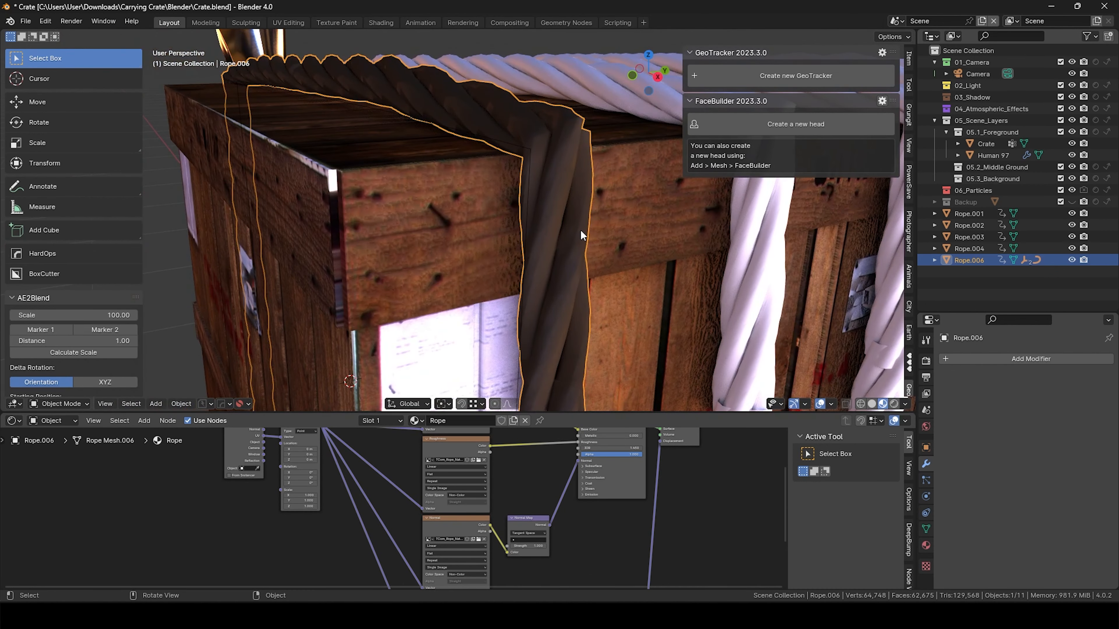
scroll(580, 229, "down", 2)
scroll(605, 529, "down", 9)
middle_click_drag(605, 528, 628, 496)
scroll(497, 474, "up", 4)
scroll(495, 474, "up", 6)
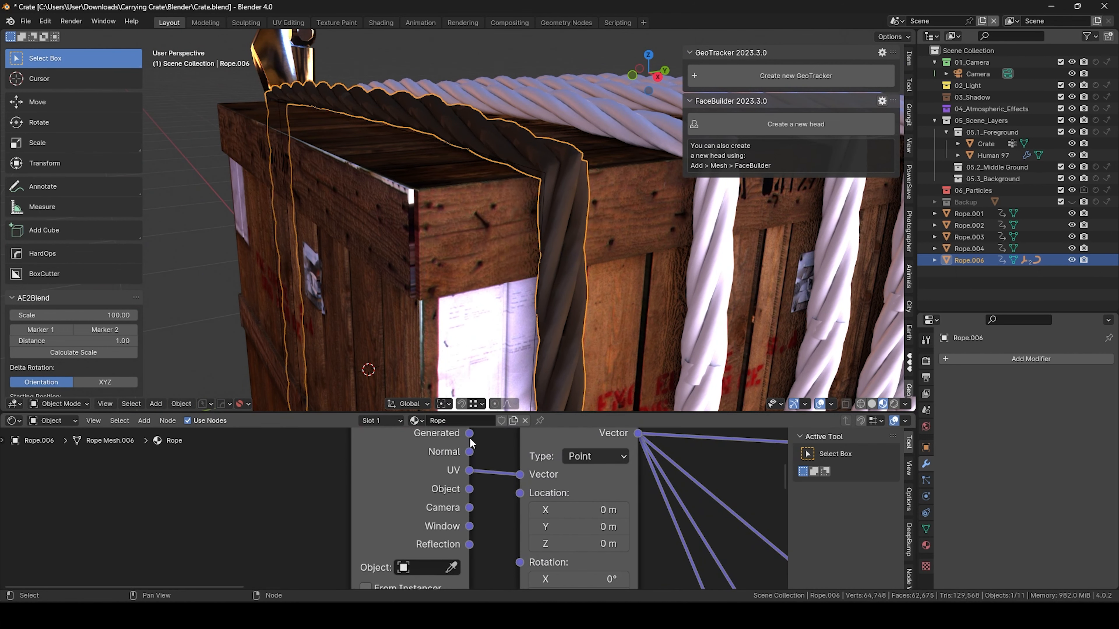
left_click_drag(519, 476, 520, 475)
key("ctrl+z")
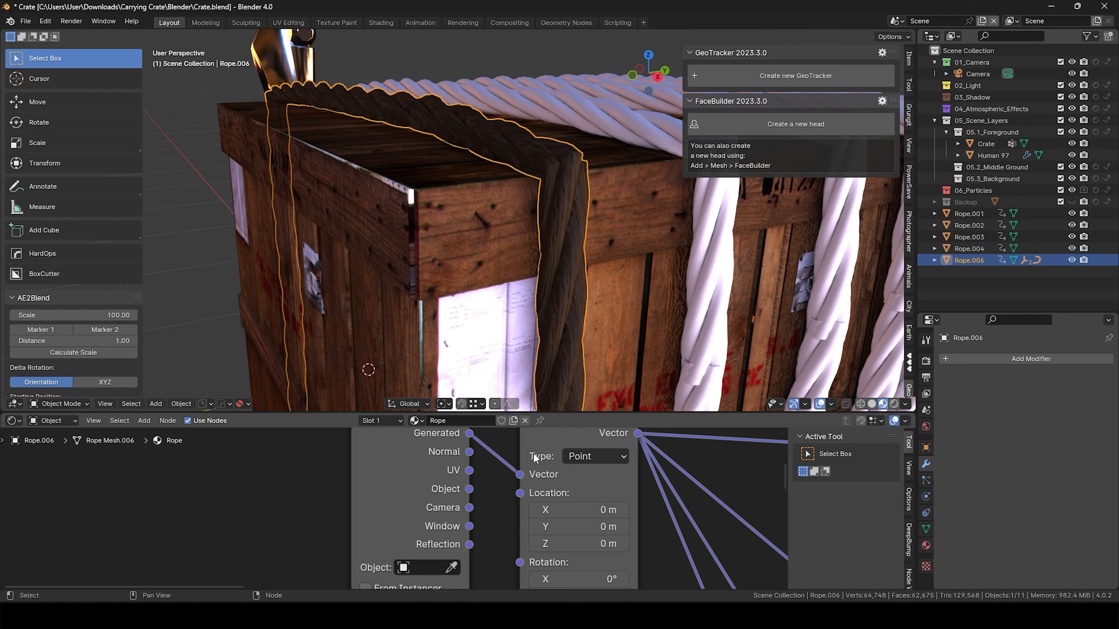
Try lowering the Mapping node's scale on all three axes, to about -0.450, while watching the rope's texture
scroll(542, 181, "up", 2)
middle_click_drag(543, 181, 624, 211)
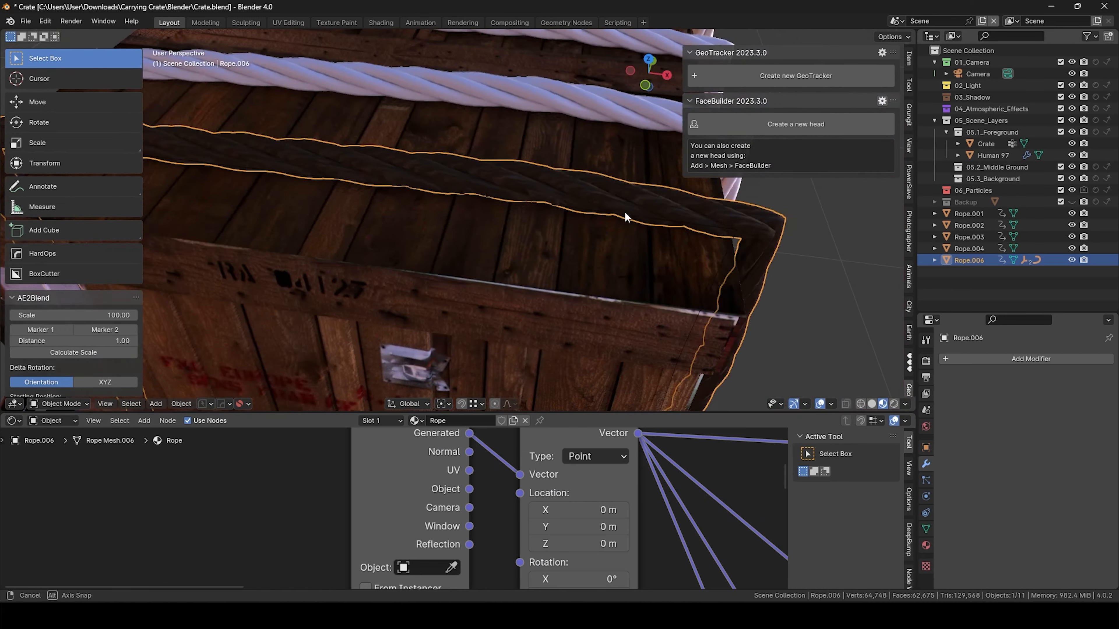
scroll(624, 206, "up", 3)
scroll(625, 207, "up", 5)
scroll(625, 207, "down", 4)
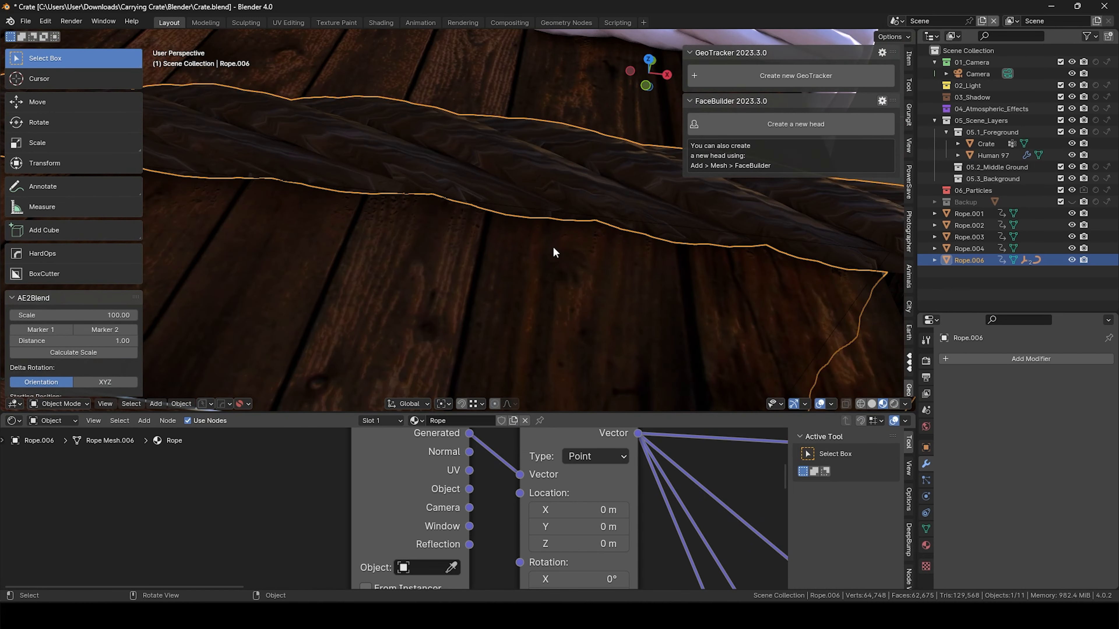
scroll(545, 255, "down", 3)
middle_click_drag(546, 524, 522, 457)
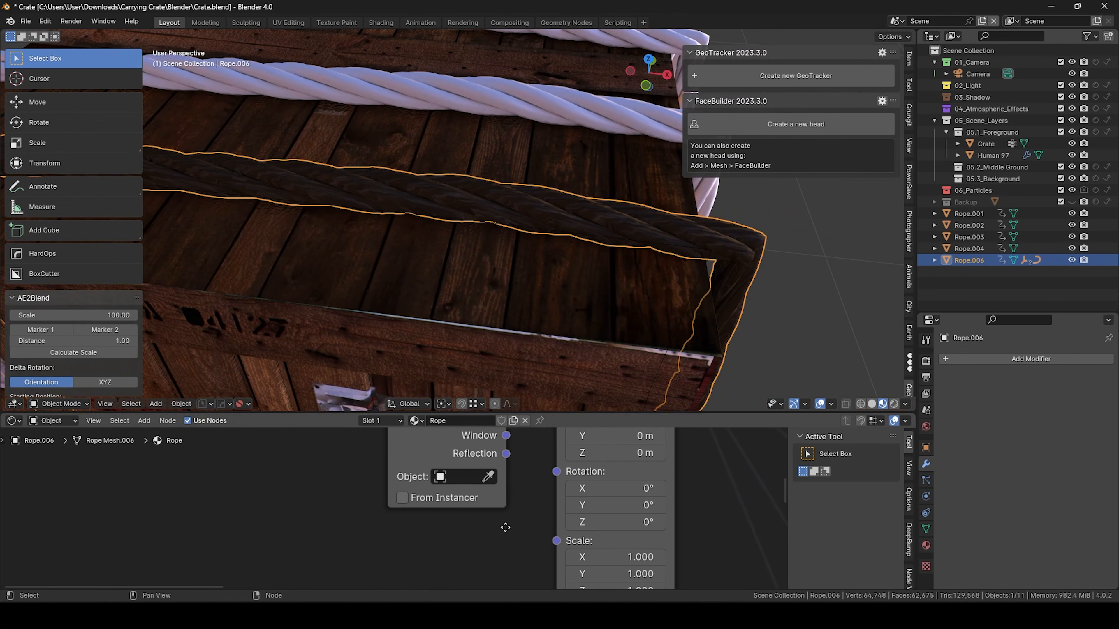
middle_click_drag(505, 527, 506, 471)
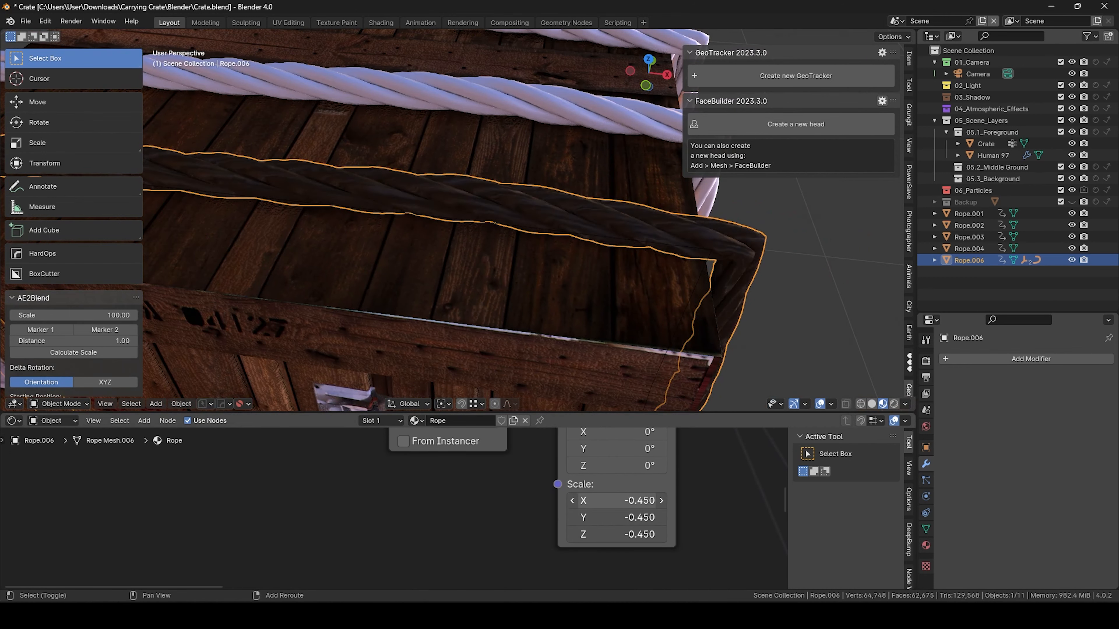
middle_click_drag(544, 476, 510, 550, "ctrl")
Select all of Rope.006's geometry in Edit Mode and unwrap it with Cube Projection
key("Tab")
left_click(662, 217)
scroll(641, 223, "down", 3)
middle_click_drag(637, 238, 596, 177)
key("a")
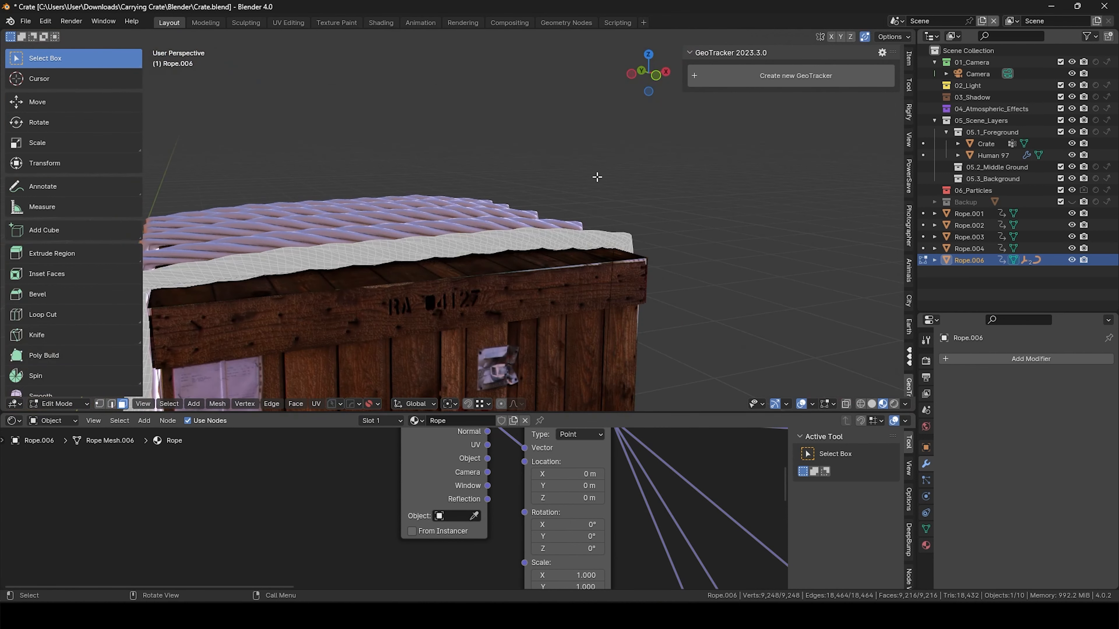
middle_click_drag(578, 239, 586, 219)
key("u")
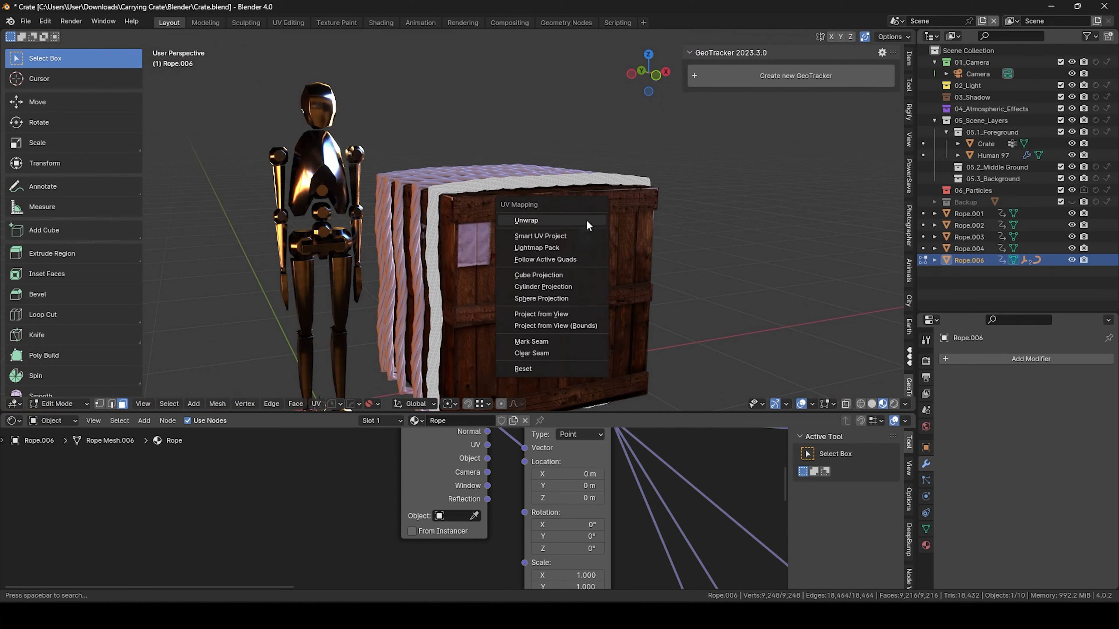
left_click(571, 274)
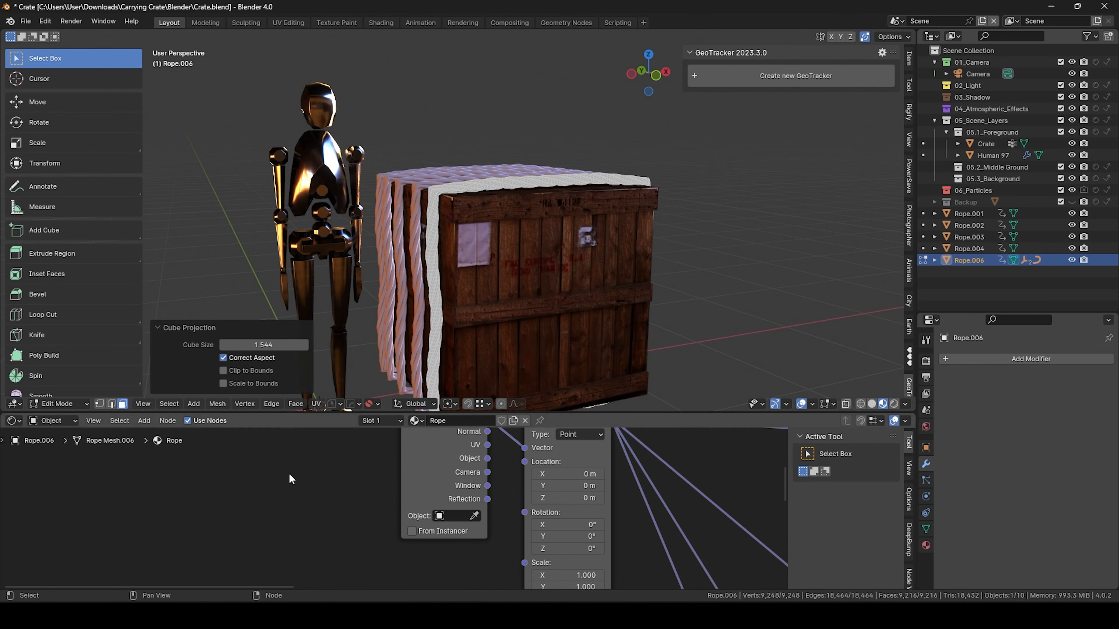
Show the rope's UVs in the UV Editor and scale them up well beyond the texture image, then leave Edit Mode
left_click(13, 420)
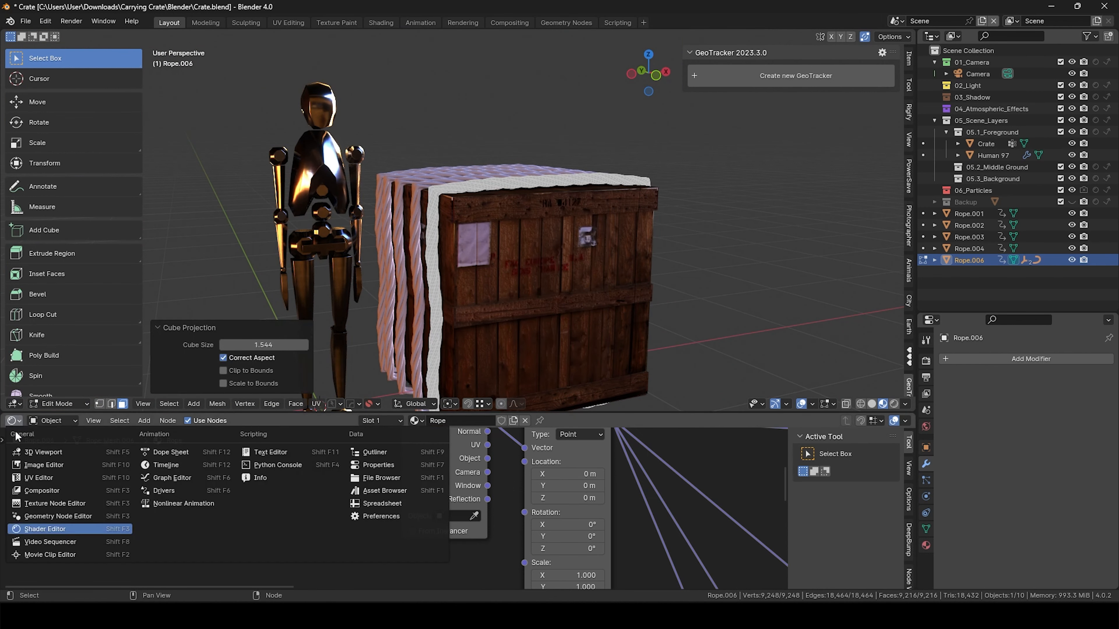
left_click(52, 480)
scroll(467, 500, "down", 3)
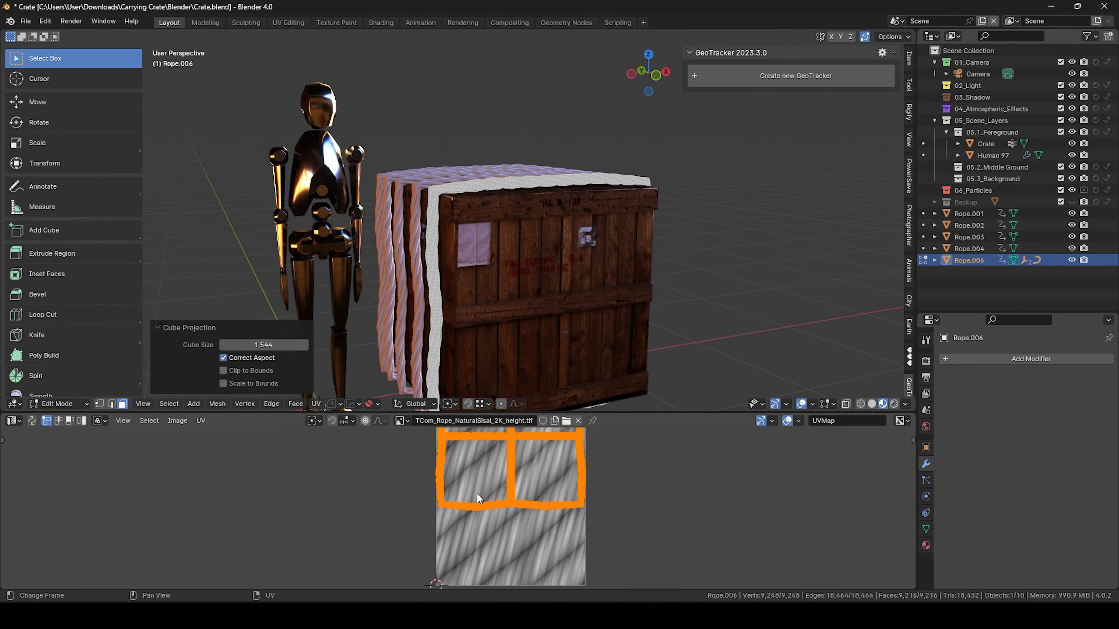
scroll(475, 504, "up", 5)
scroll(518, 526, "down", 10)
scroll(518, 526, "up", 4)
key("s")
left_click(716, 494)
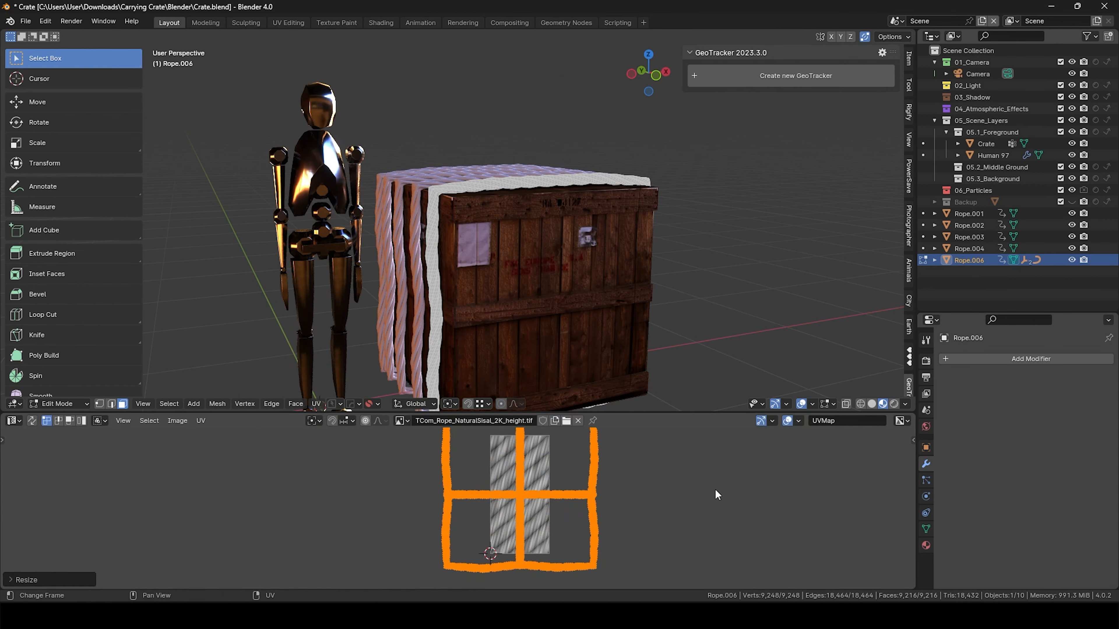
key("s")
left_click(14, 508)
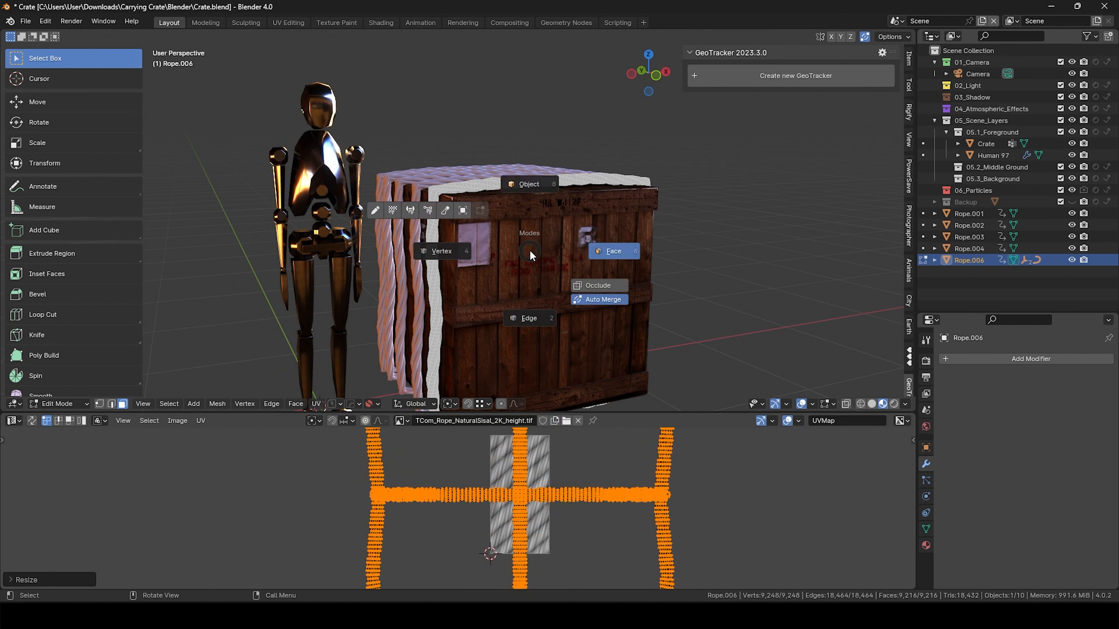
key("Tab")
Switch the UV area back to the Shader Editor and set the Mapping node's scale to 0.290 on all axes
scroll(513, 206, "up", 8)
middle_click_drag(480, 202, 476, 264)
scroll(503, 213, "down", 4)
middle_click_drag(476, 264, 594, 163, "shift")
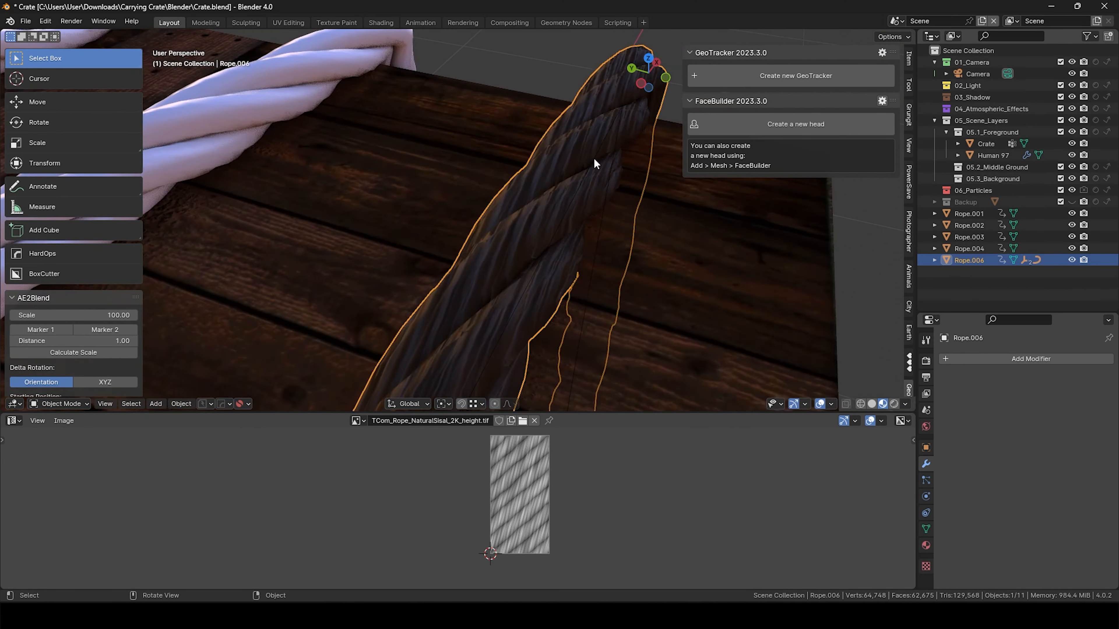
scroll(594, 163, "up", 2)
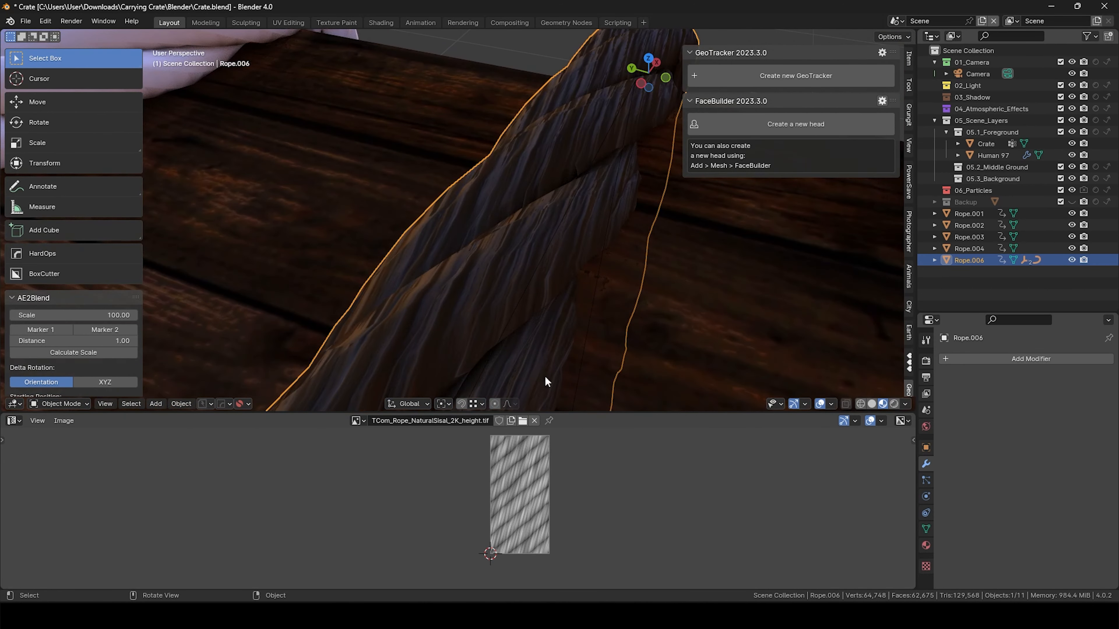
left_click(13, 421)
left_click(34, 528)
scroll(572, 524, "up", 3)
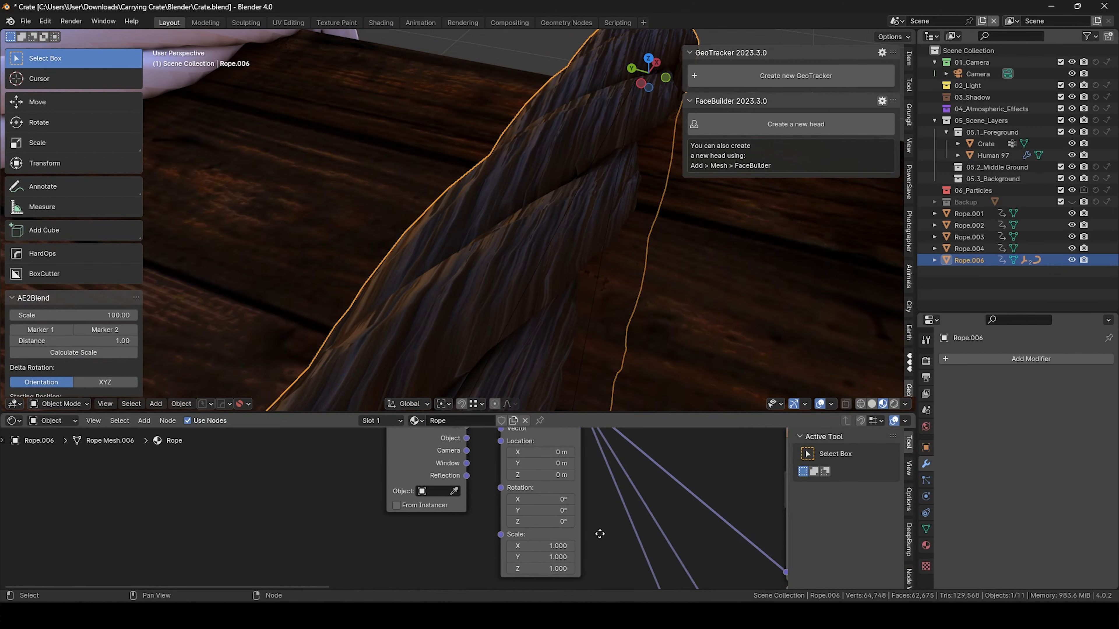
left_click_drag(559, 521, 533, 544)
Adjust the Normal Map node's strength in the Rope material
scroll(558, 521, "down", 12)
middle_click_drag(573, 526, 431, 507)
scroll(594, 499, "up", 10)
middle_click_drag(584, 521, 570, 481)
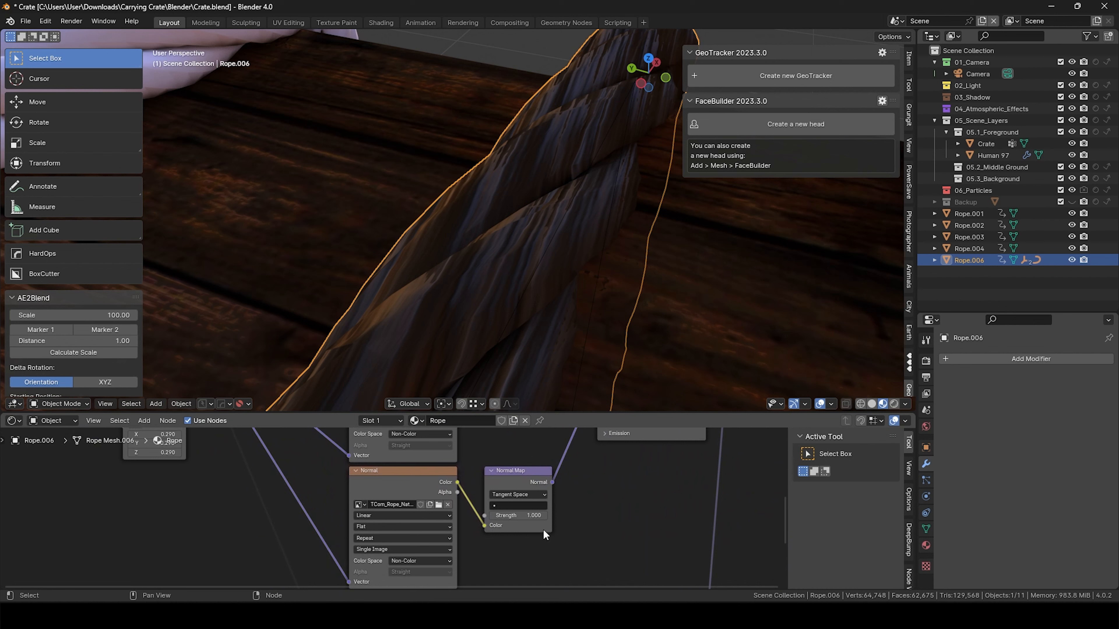
mouse_move(518, 516)
left_mouse_down()
mouse_move(542, 516)
mouse_move(525, 516)
left_mouse_up()
Set the Rope material's surface displacement method to Displacement and Bump in its material settings
scroll(550, 517, "down", 4)
middle_click_drag(574, 520, 544, 531)
scroll(507, 388, "down", 1)
scroll(656, 459, "up", 1)
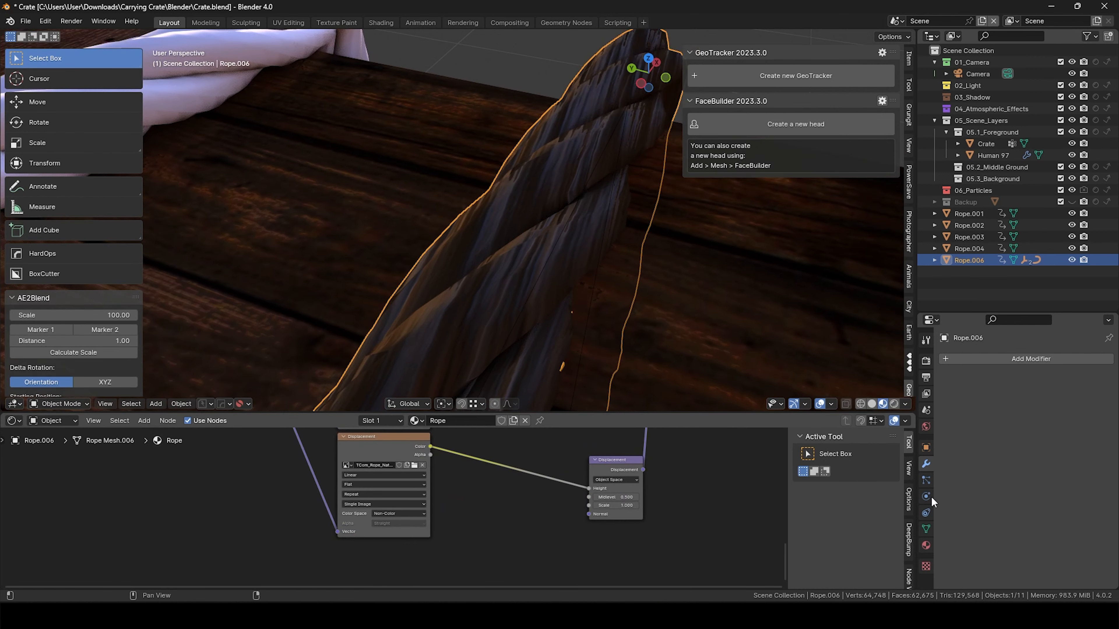
left_click(926, 545)
scroll(996, 495, "down", 5)
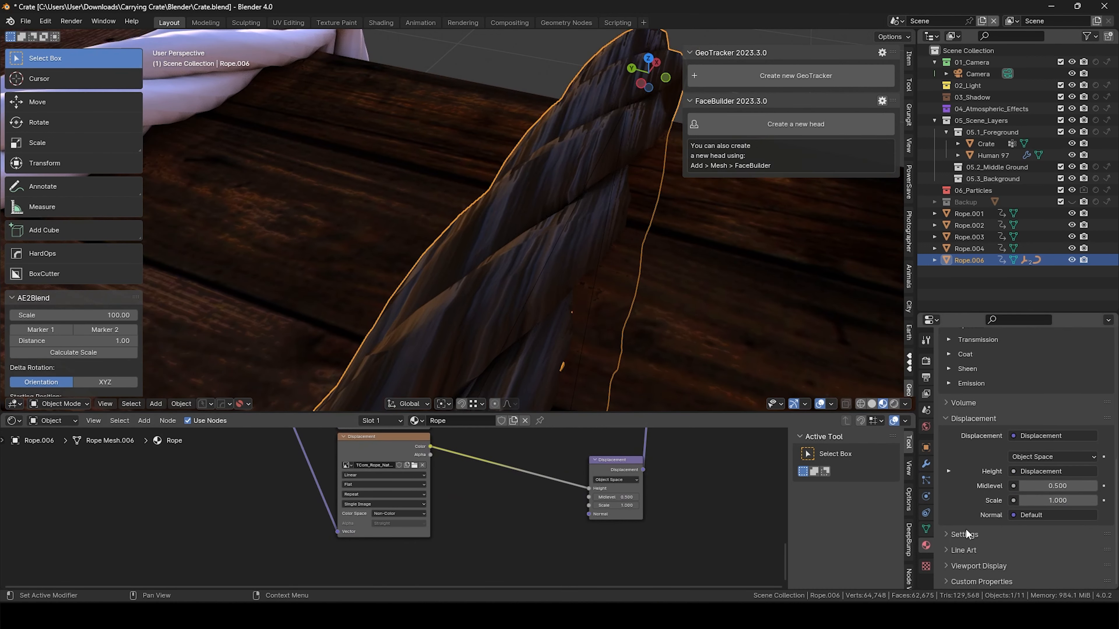
left_click(982, 534)
scroll(997, 540, "down", 4)
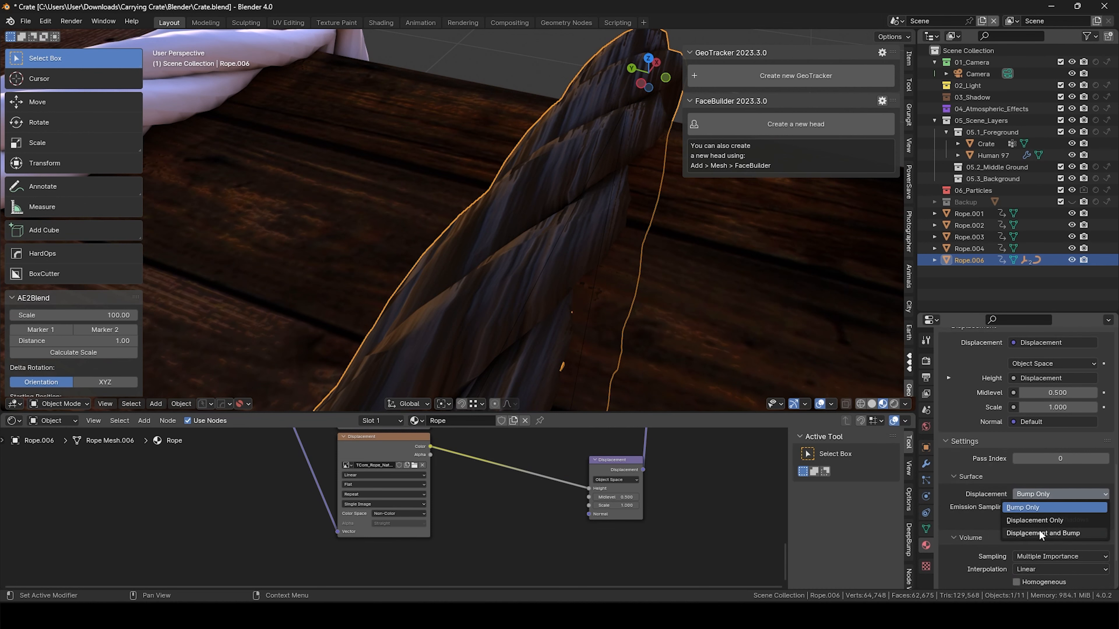
left_click(1038, 530)
Set the Displacement node's scale to 0.1
scroll(610, 496, "up", 3)
scroll(610, 496, "up", 1)
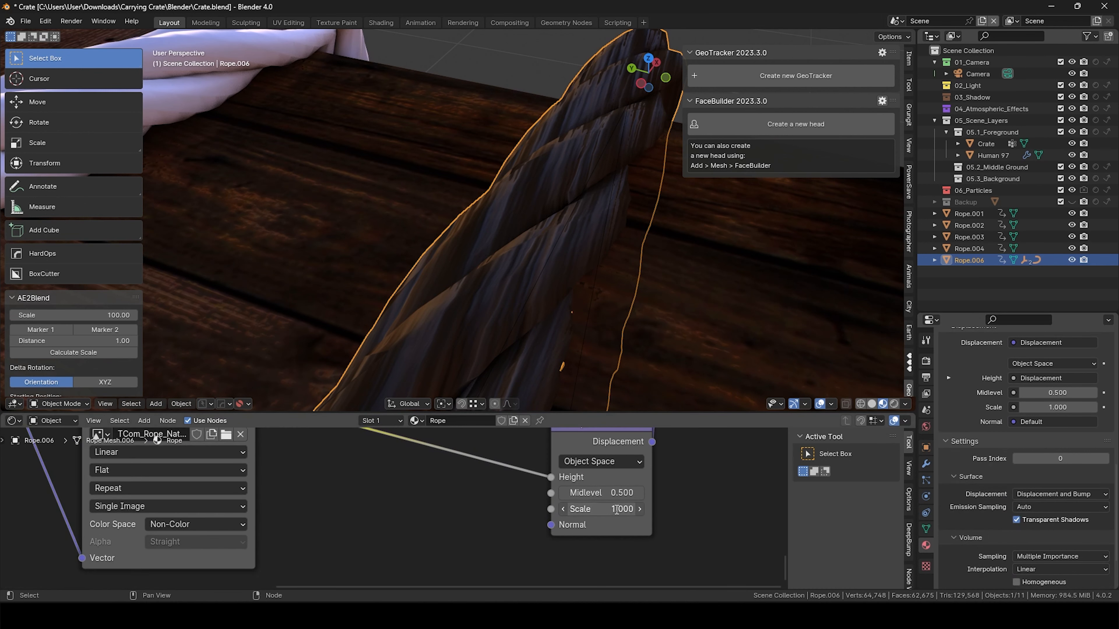
scroll(612, 364, "down", 5)
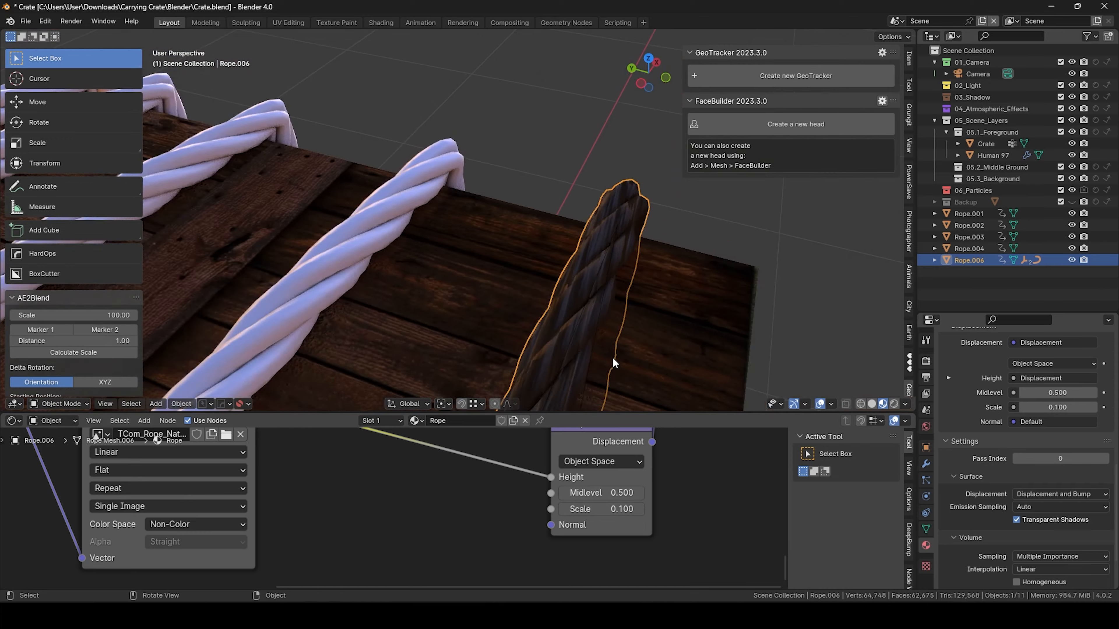
Preview the displaced rope in Rendered viewport shading and save the file
middle_click_drag(612, 365, 560, 335)
left_click(893, 403)
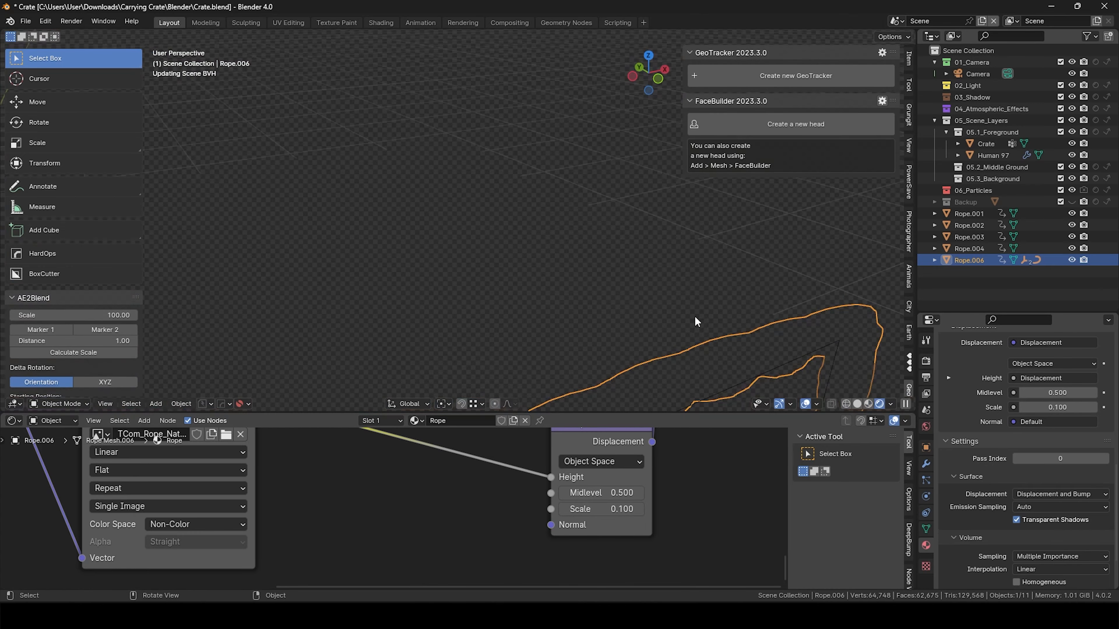
middle_click_drag(674, 337, 510, 195, "shift")
scroll(510, 195, "up", 3)
key("ctrl+s")
Reduce the Displacement node's scale to 0.002
scroll(606, 488, "up", 1)
left_click(617, 526)
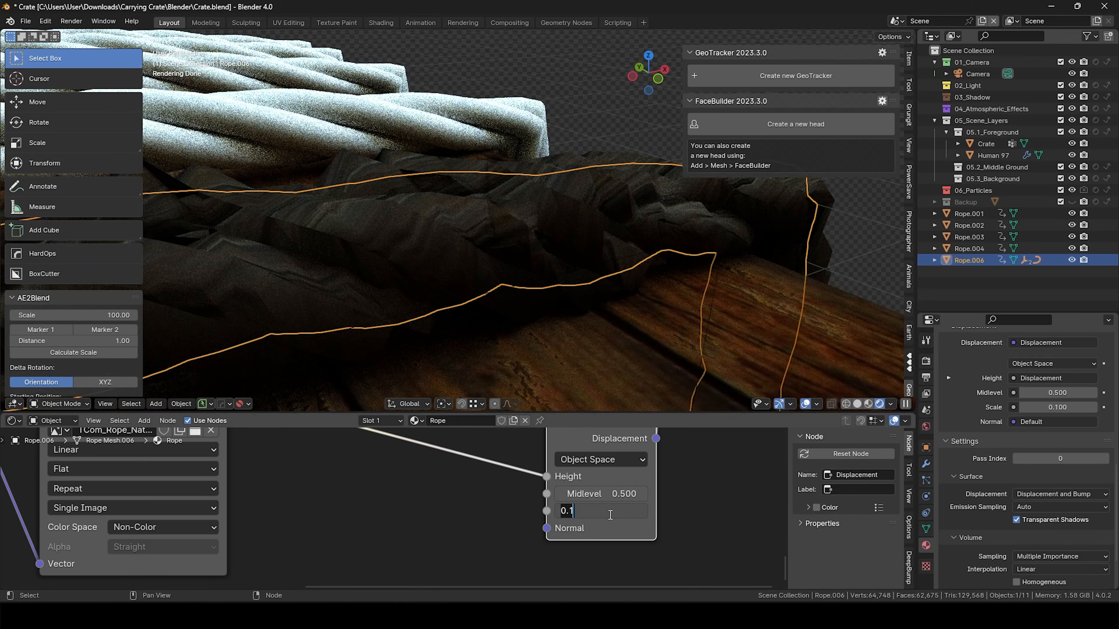
key("Return")
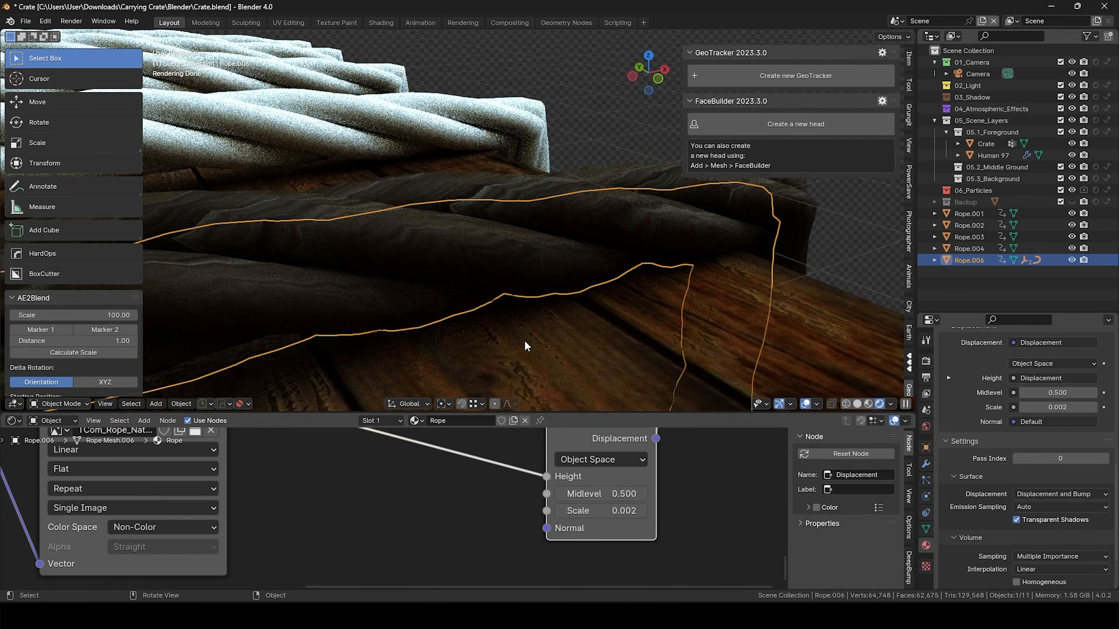
Examine the rendered rope's displacement and texture at the crate corner and down its side, close up and from farther away
scroll(522, 344, "down", 4)
middle_click_drag(517, 340, 422, 186)
scroll(409, 336, "down", 3)
middle_click_drag(486, 211, 387, 163)
scroll(424, 265, "up", 3)
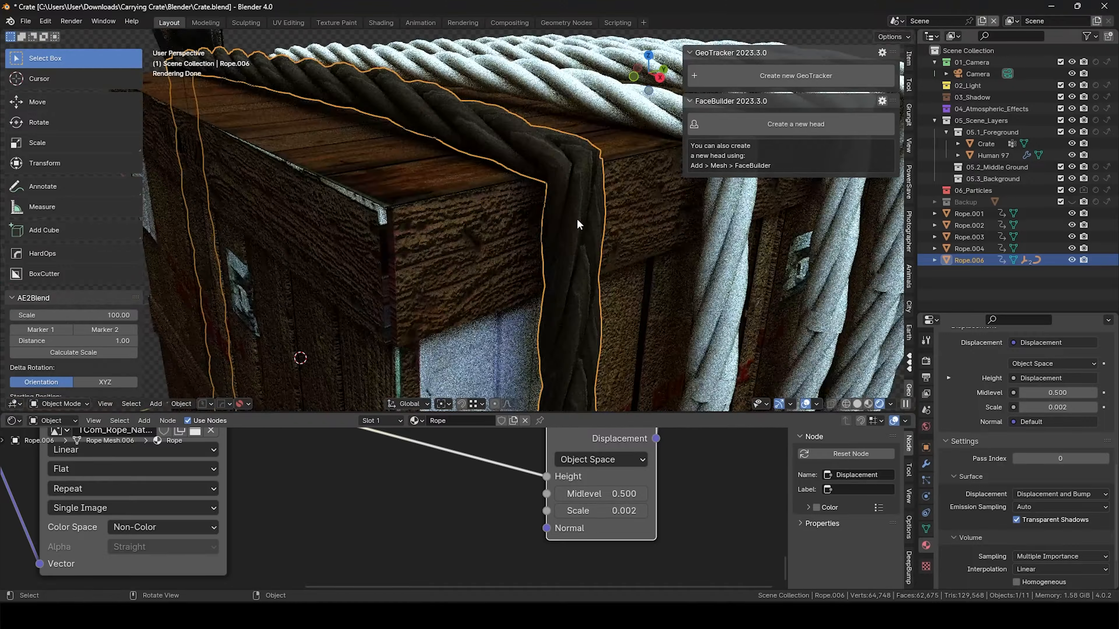
scroll(623, 245, "up", 4)
scroll(586, 220, "down", 1)
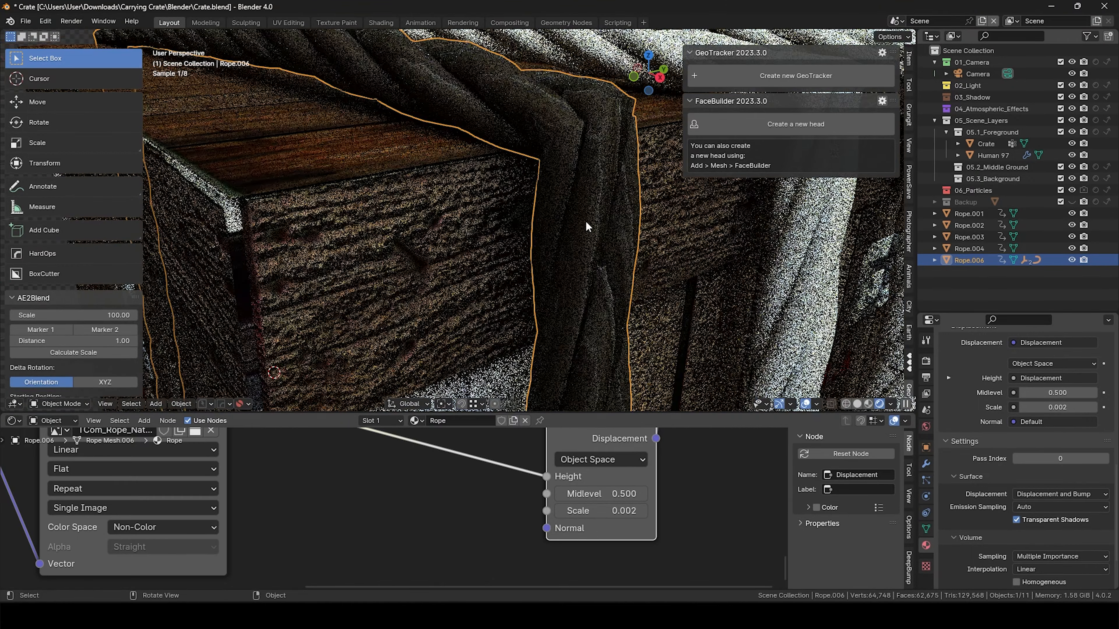
scroll(480, 490, "down", 1)
scroll(564, 323, "down", 5)
scroll(565, 352, "up", 8)
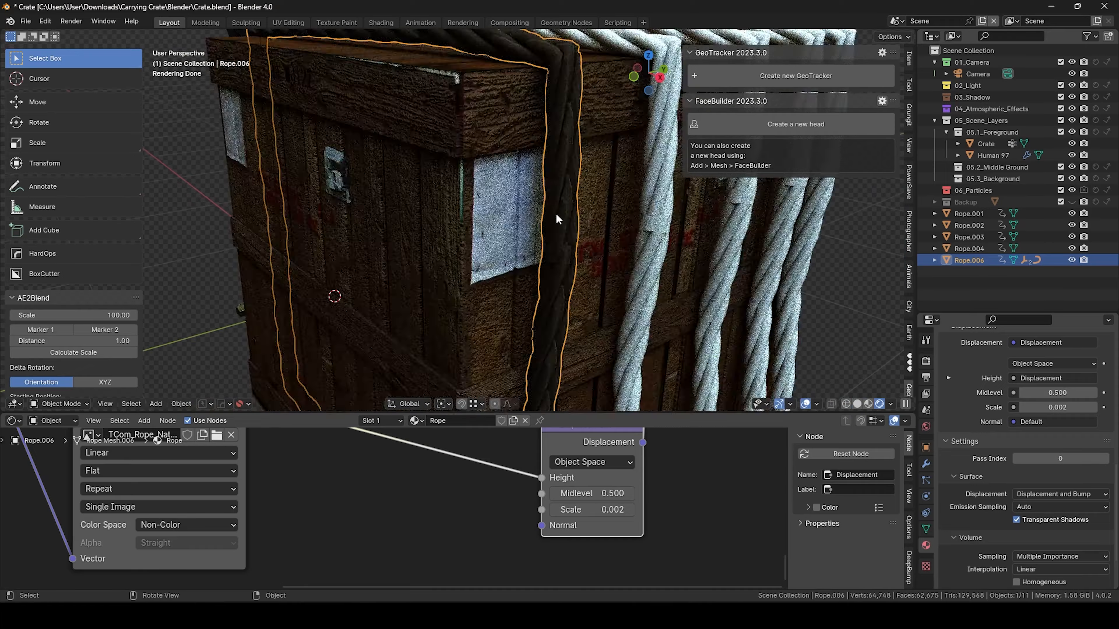
scroll(407, 479, "down", 4)
scroll(408, 480, "up", 8)
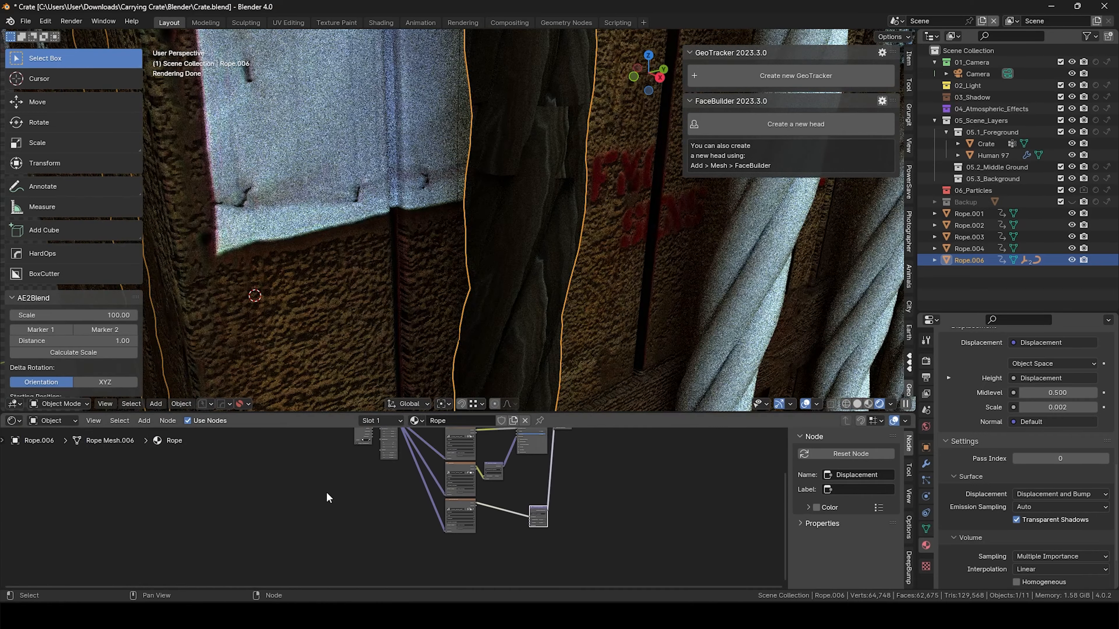
Set the Base Color image texture's projection to Box
scroll(502, 473, "up", 2)
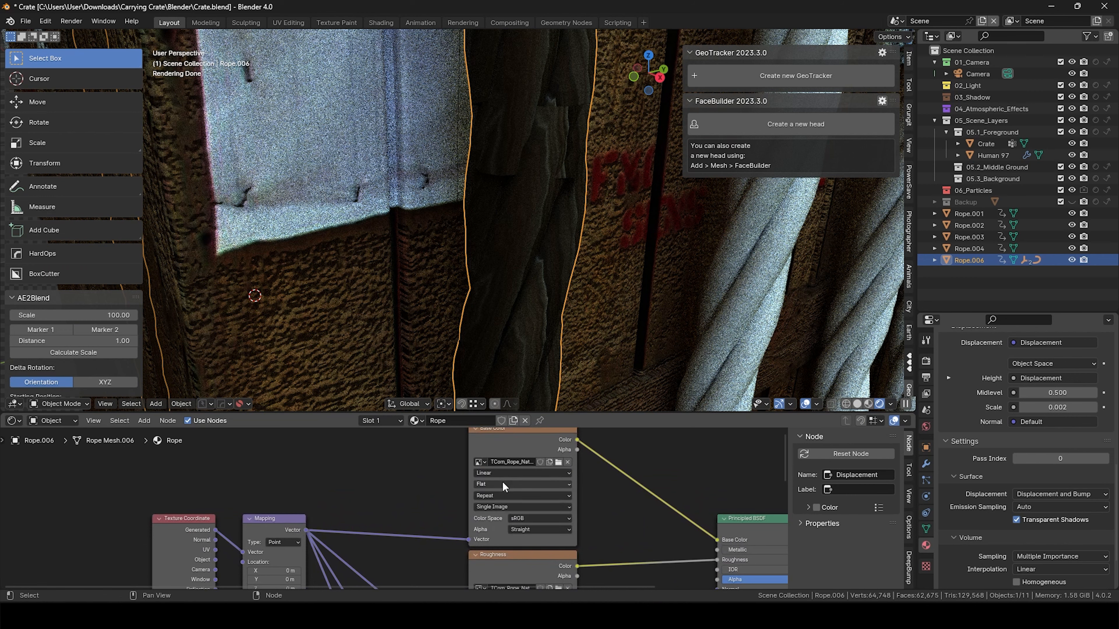
left_click(502, 483)
left_click(499, 513)
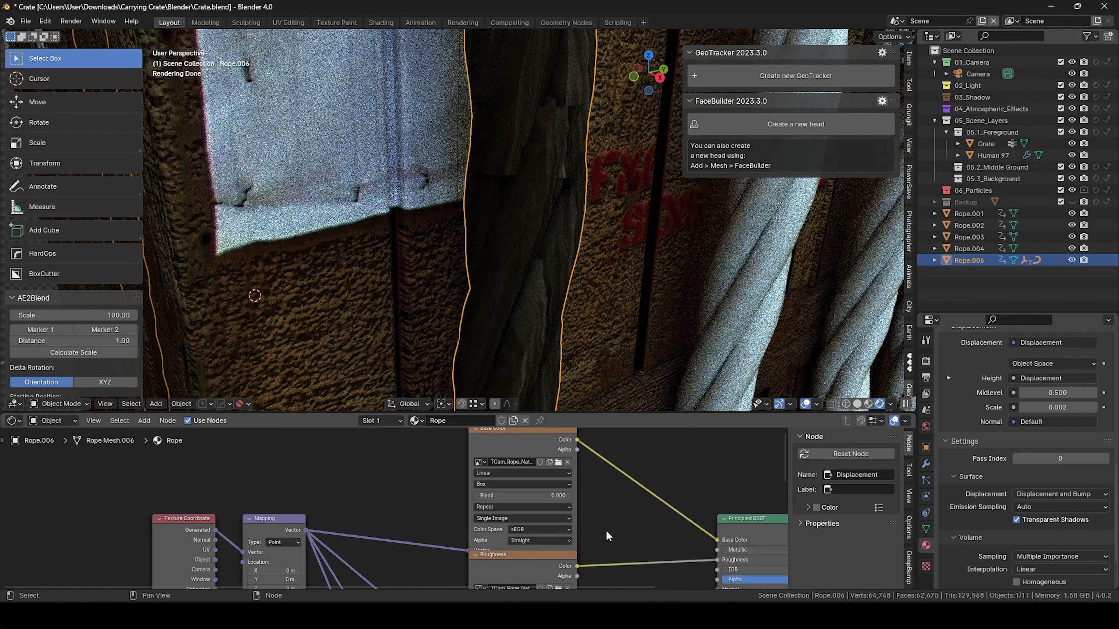
Set the projection of the Roughness, Normal and Displacement image textures to Box
scroll(607, 531, "down", 3)
middle_click_drag(609, 523, 607, 420)
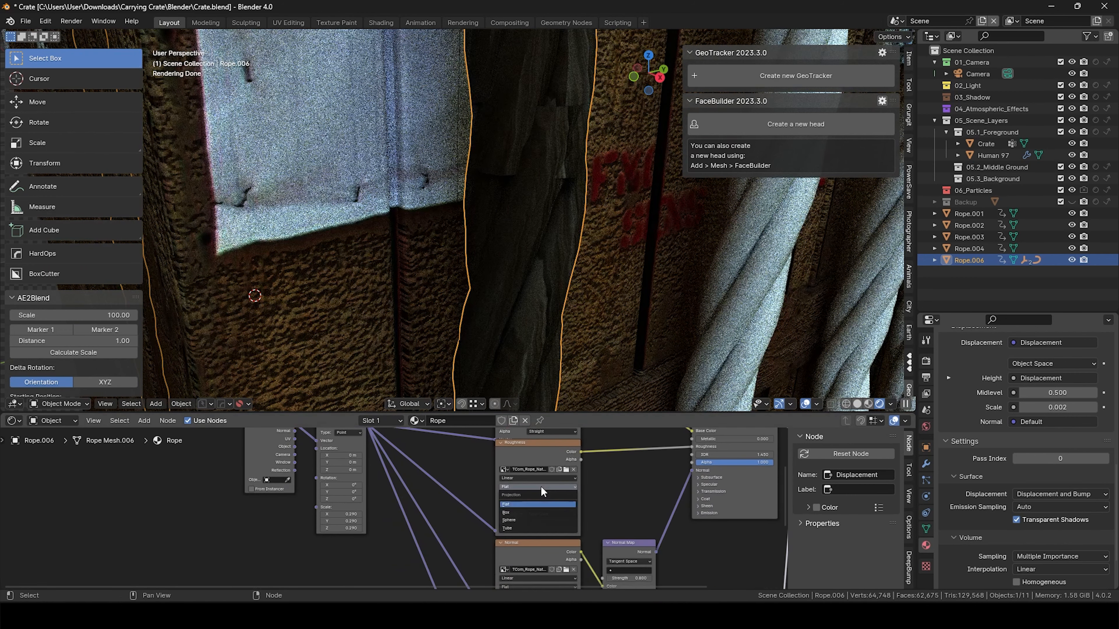
left_click(521, 512)
scroll(534, 503, "up", 2)
left_click(517, 544)
left_click(520, 514)
scroll(513, 531, "down", 1)
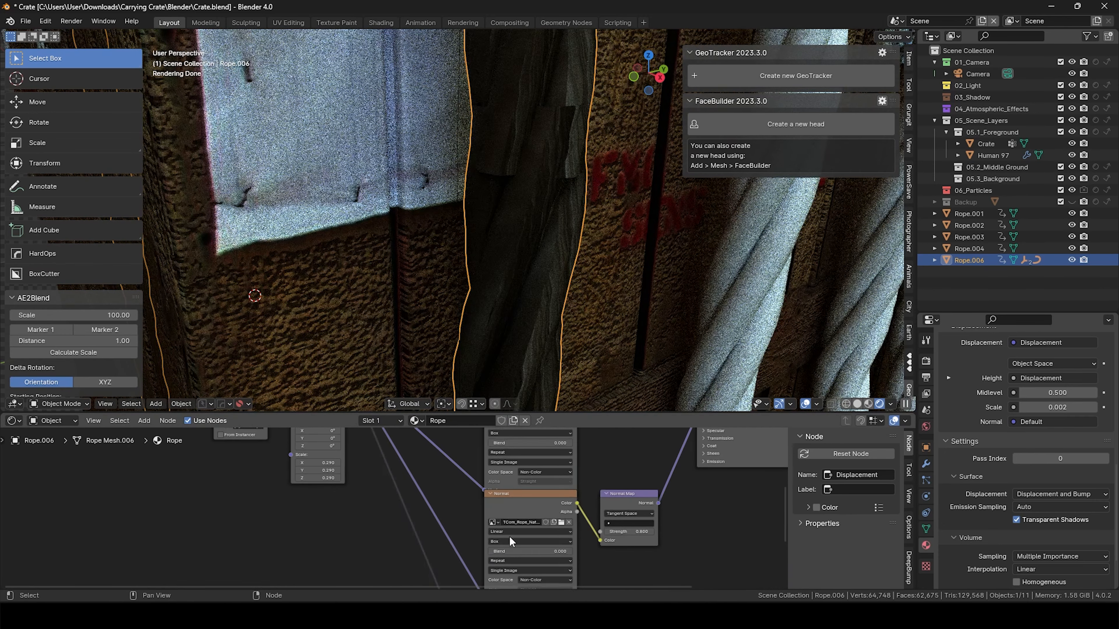
middle_click_drag(511, 534, 517, 432)
scroll(527, 535, "up", 3)
left_click(508, 552)
left_click(516, 520)
scroll(386, 499, "down", 3)
scroll(465, 322, "down", 8)
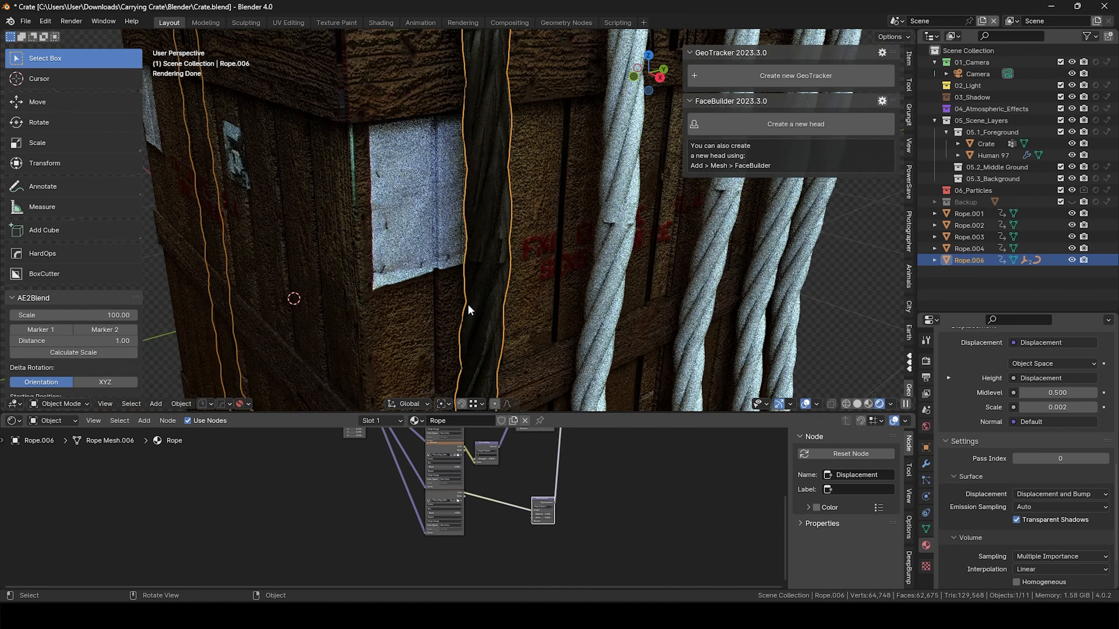
Feed the Mapping node's Vector input from the Texture Coordinate node's UV output
scroll(348, 463, "up", 8)
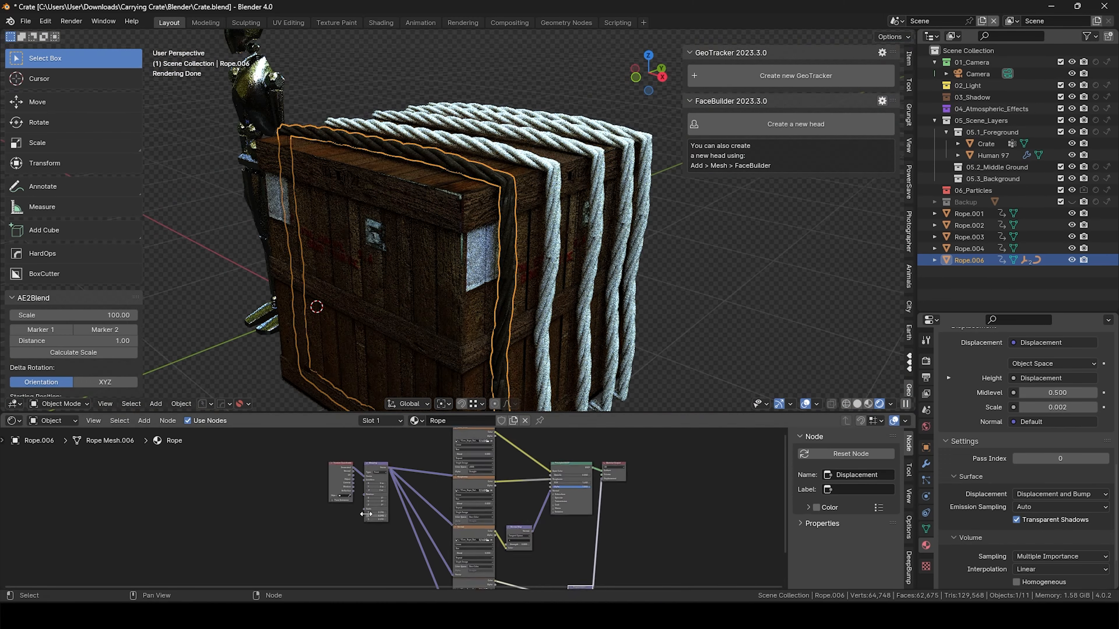
middle_click_drag(291, 501, 241, 619)
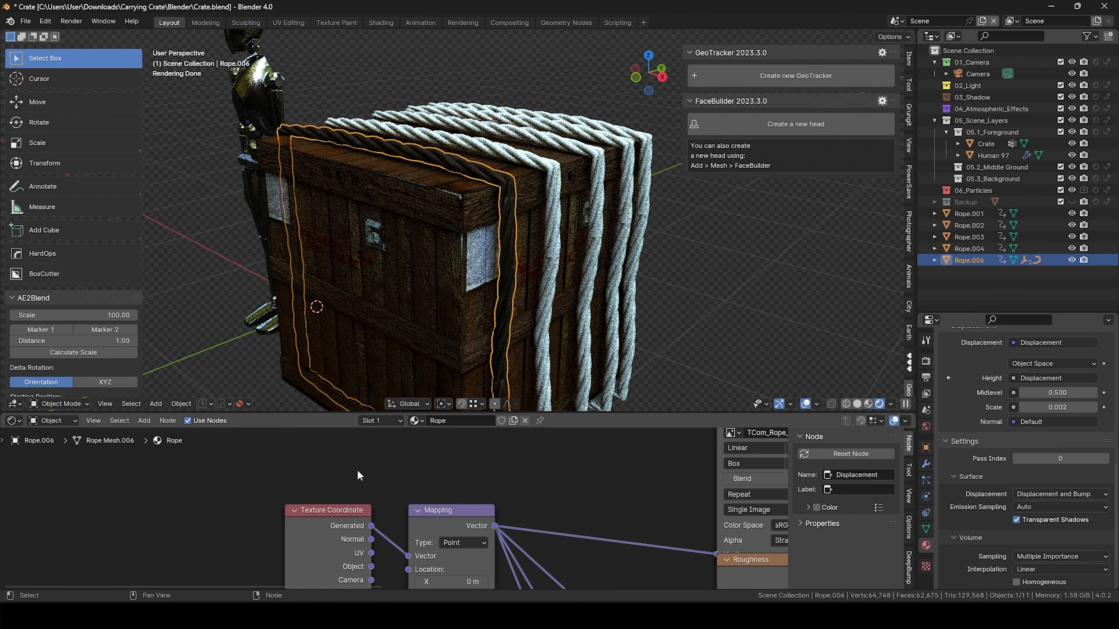
middle_click_drag(345, 512, 362, 460)
left_click_drag(389, 500, 425, 503)
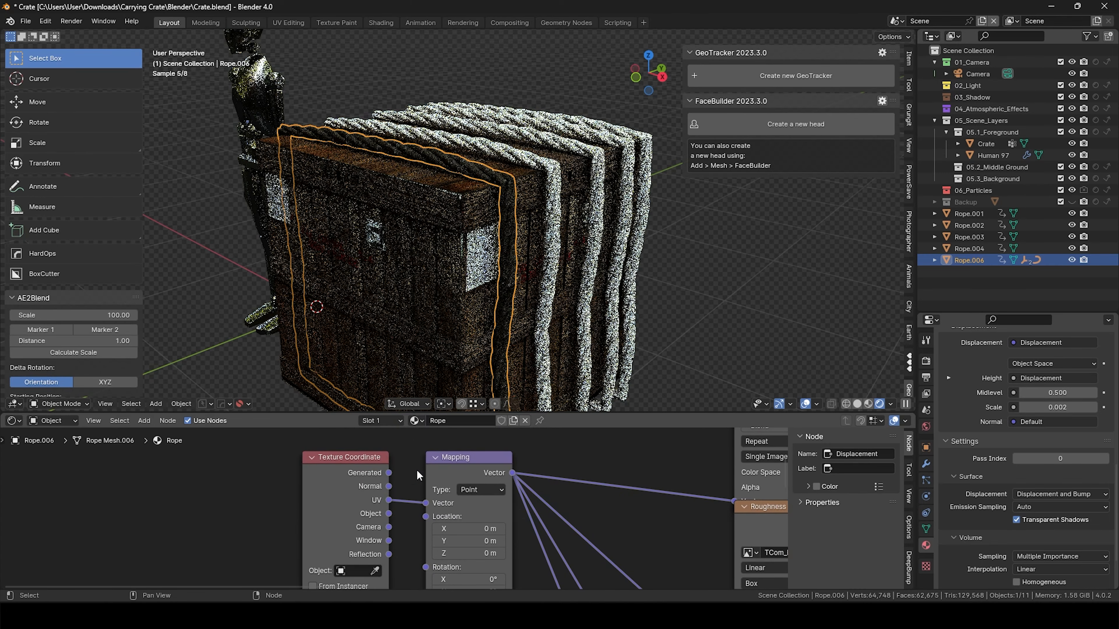
Examine the UV-mapped texture on the rendered rope up close and around the crate's end
scroll(499, 207, "up", 5)
scroll(499, 207, "up", 1)
middle_click_drag(444, 330, 492, 215)
scroll(395, 337, "down", 3)
scroll(492, 216, "down", 3)
middle_click_drag(498, 262, 579, 273)
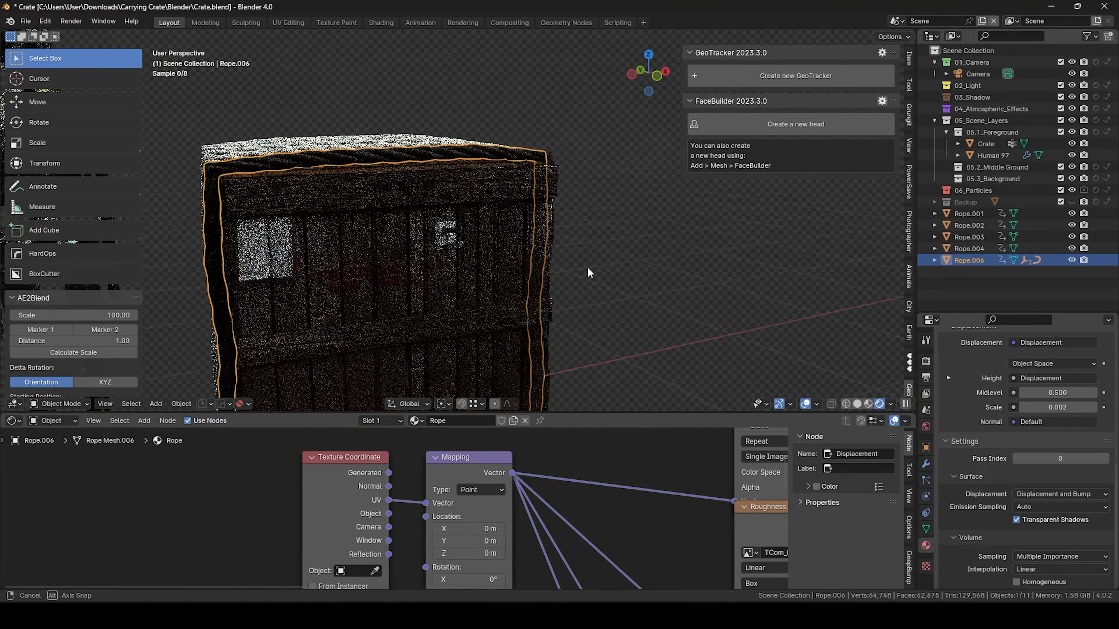
middle_click_drag(358, 260, 406, 252)
left_click(628, 173)
left_click(425, 161)
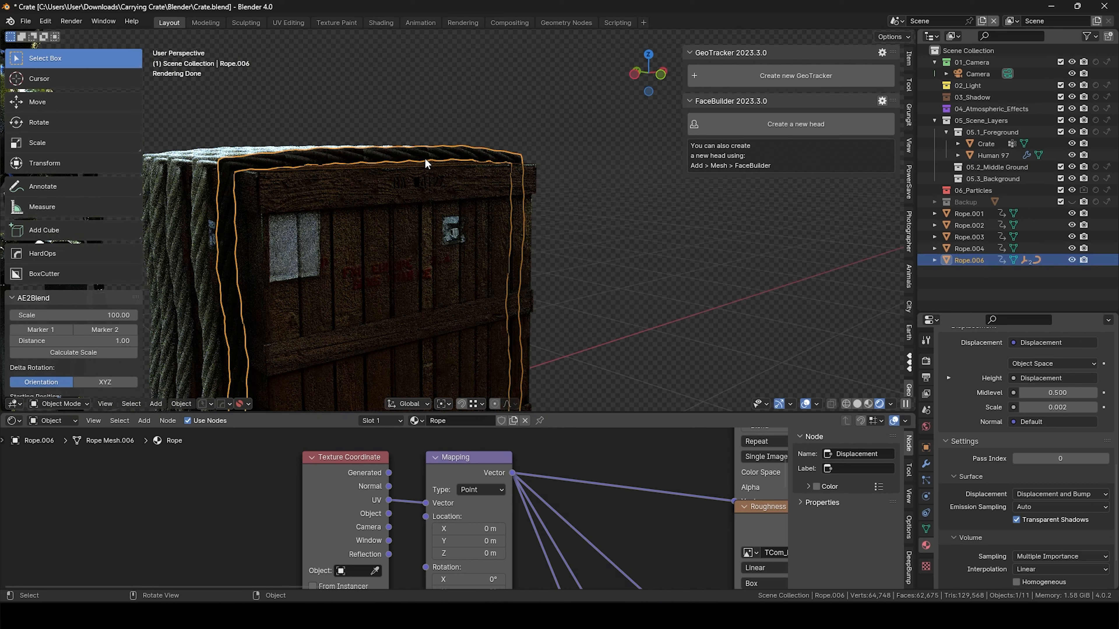
Insert a Hue/Saturation/Value node between the Base Color image texture and the Principled BSDF's Base Color input
scroll(666, 348, "down", 1)
scroll(645, 481, "down", 5)
middle_click_drag(645, 482, 329, 526)
middle_click_drag(528, 532, 518, 532)
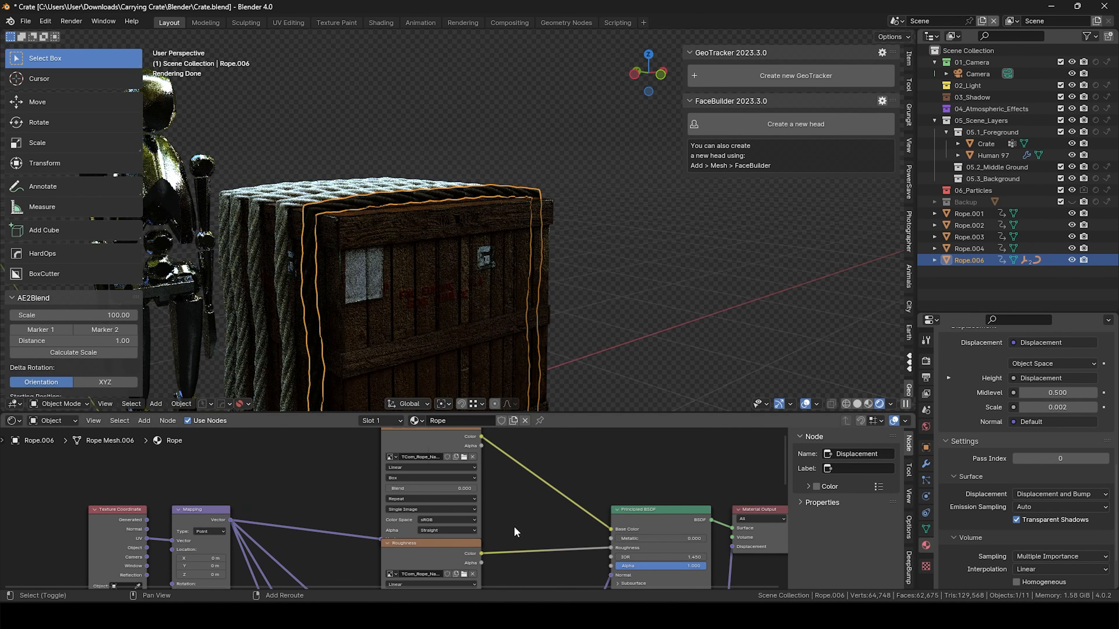
key("shift+a")
left_click(507, 444)
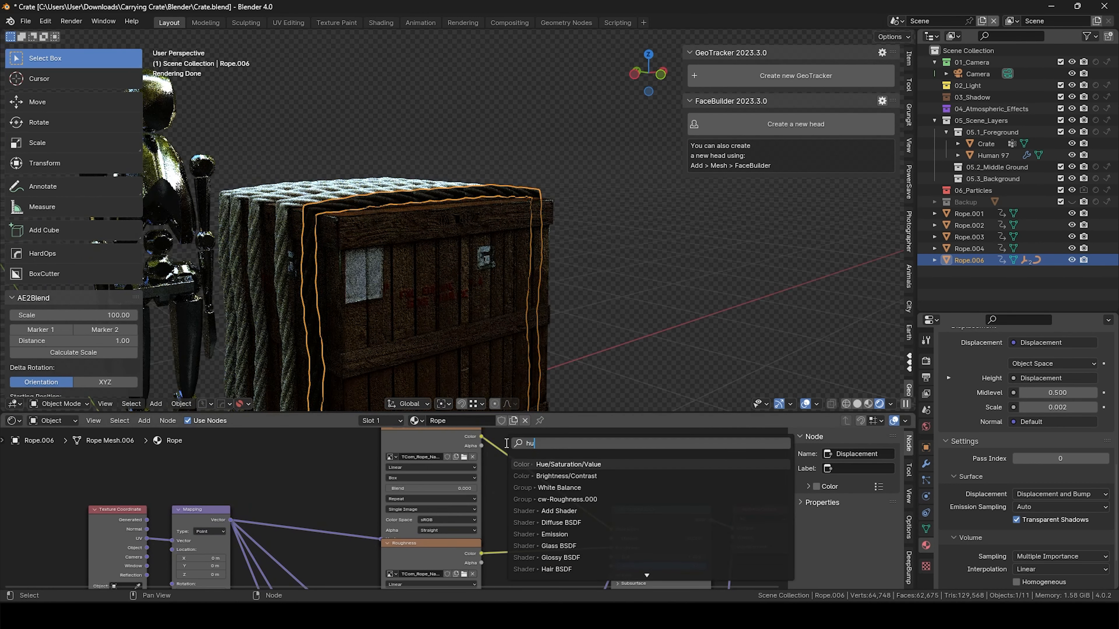
type("hue")
key("Return")
left_click(535, 458)
Brighten the rope by trying a Value of 2 in the Hue/Saturation/Value node and settling on 1.5
scroll(541, 460, "up", 4)
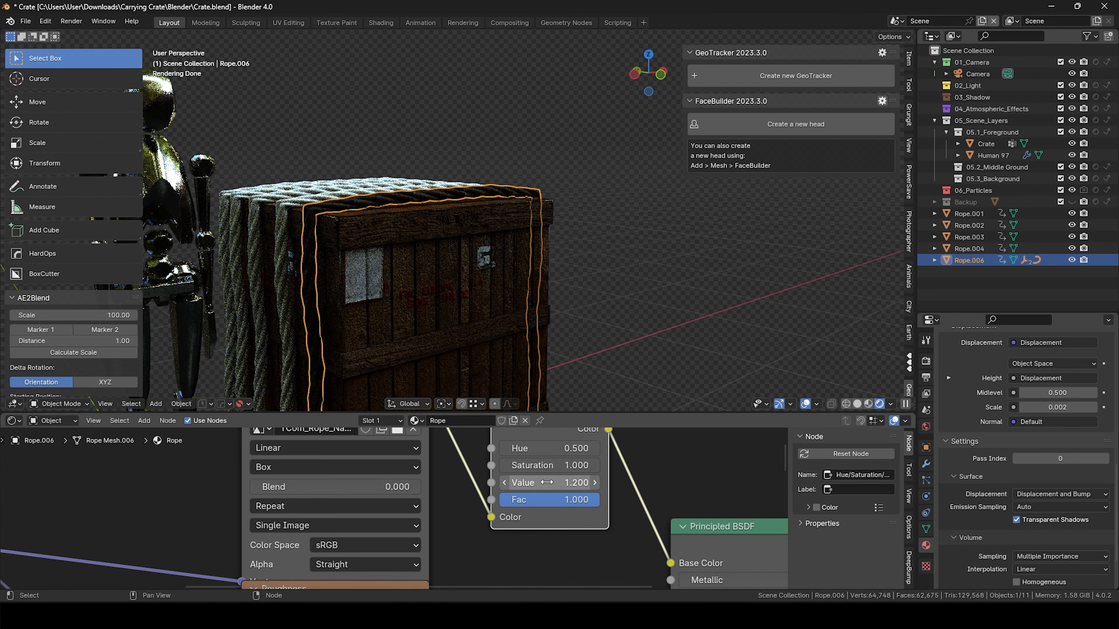
type("2")
key("Return")
middle_click_drag(542, 378, 462, 374)
scroll(572, 229, "up", 4)
middle_click_drag(605, 245, 544, 283)
scroll(456, 310, "down", 3)
middle_click_drag(456, 295, 450, 224)
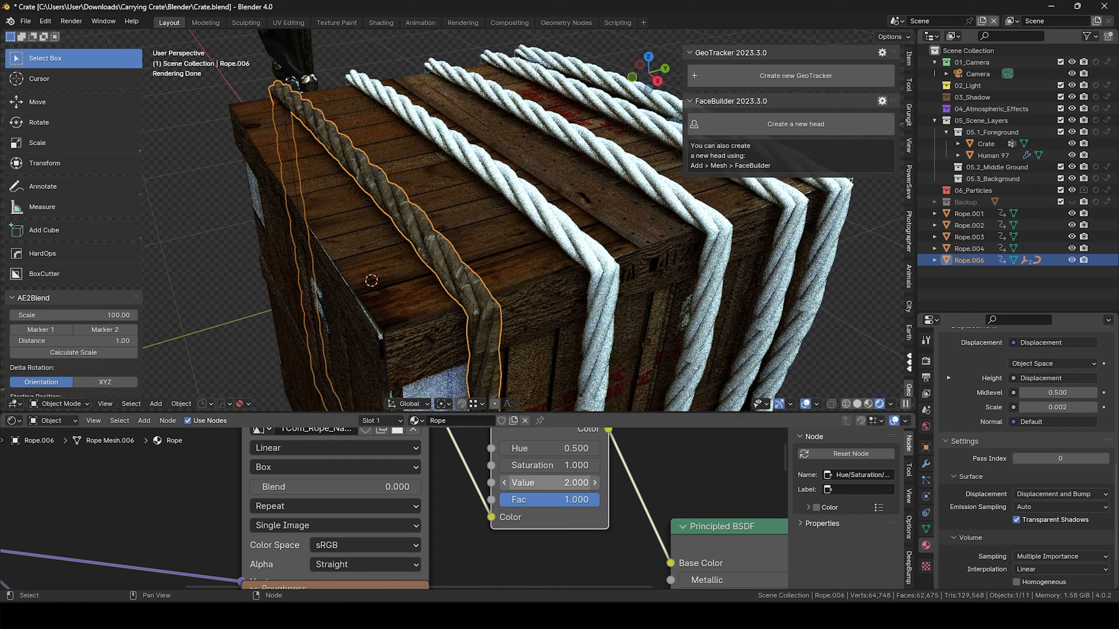
scroll(573, 382, "down", 2)
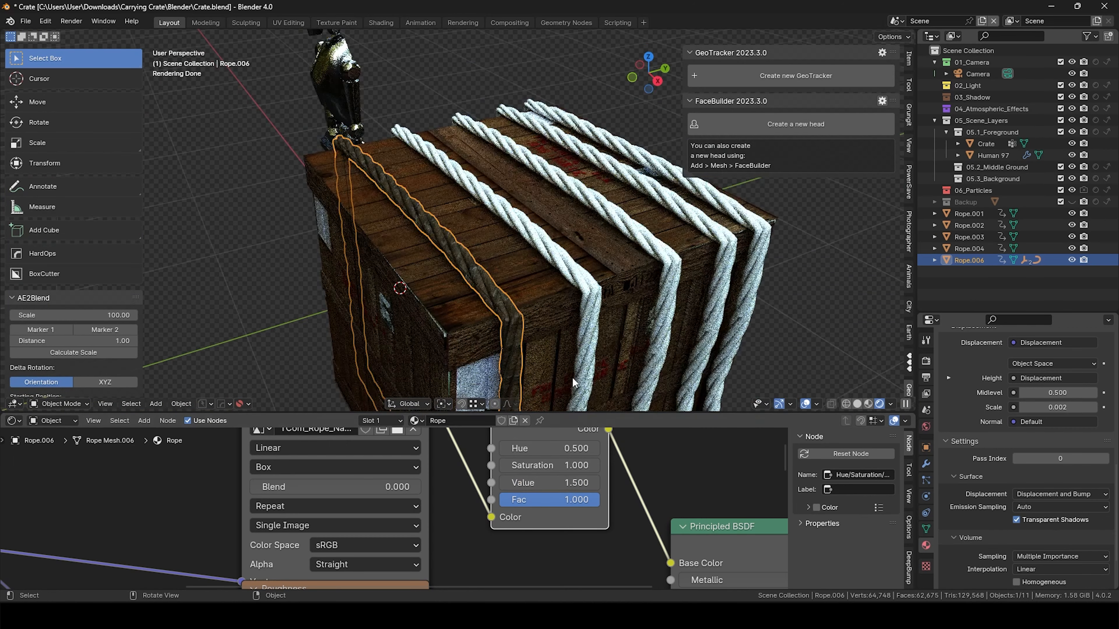
Enlarge the node editor and set the Mapping node's X, Y and Z scale to 1
left_click_drag(574, 412, 575, 298)
middle_click_drag(185, 335, 444, 387)
scroll(337, 529, "up", 7)
middle_click_drag(328, 539, 463, 407)
left_click_drag(409, 443, 469, 443, "shift")
scroll(492, 257, "up", 2)
scroll(492, 257, "up", 2)
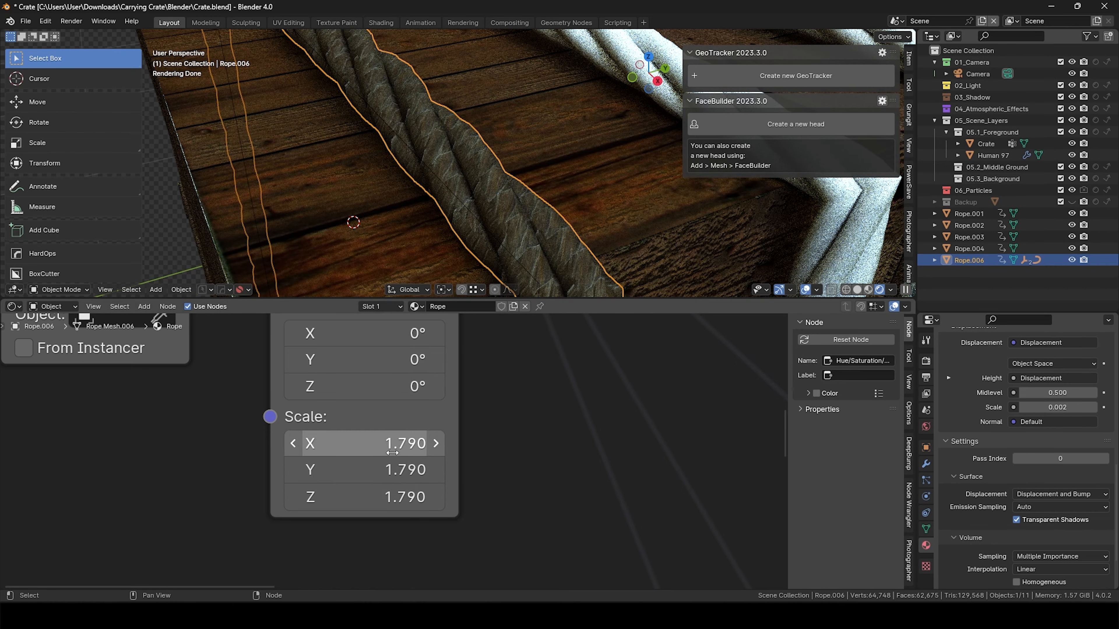
left_click_drag(392, 443, 358, 443, "shift")
left_click(404, 439)
type("1")
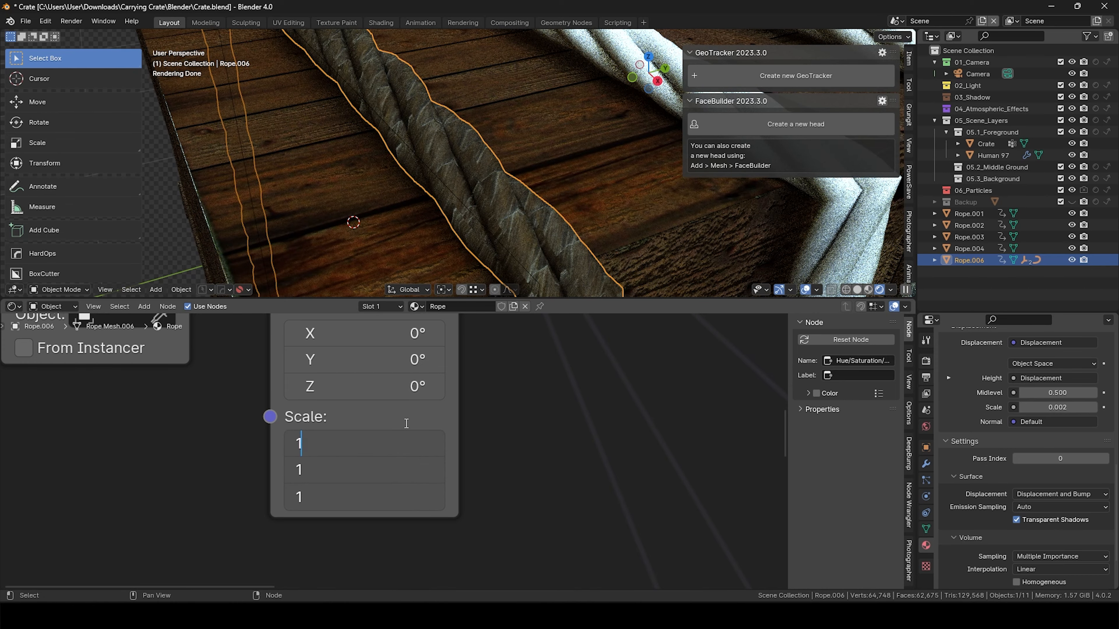
type(".2")
key("Return")
Select the four untextured ropes with Rope.004 active and assign the existing Rope material
scroll(629, 377, "down", 5)
middle_click_drag(493, 145, 411, 168)
scroll(523, 115, "down", 4)
scroll(410, 182, "down", 1)
left_click(418, 167)
left_click(471, 150, "shift")
left_click(499, 140, "shift")
left_click(528, 135, "shift")
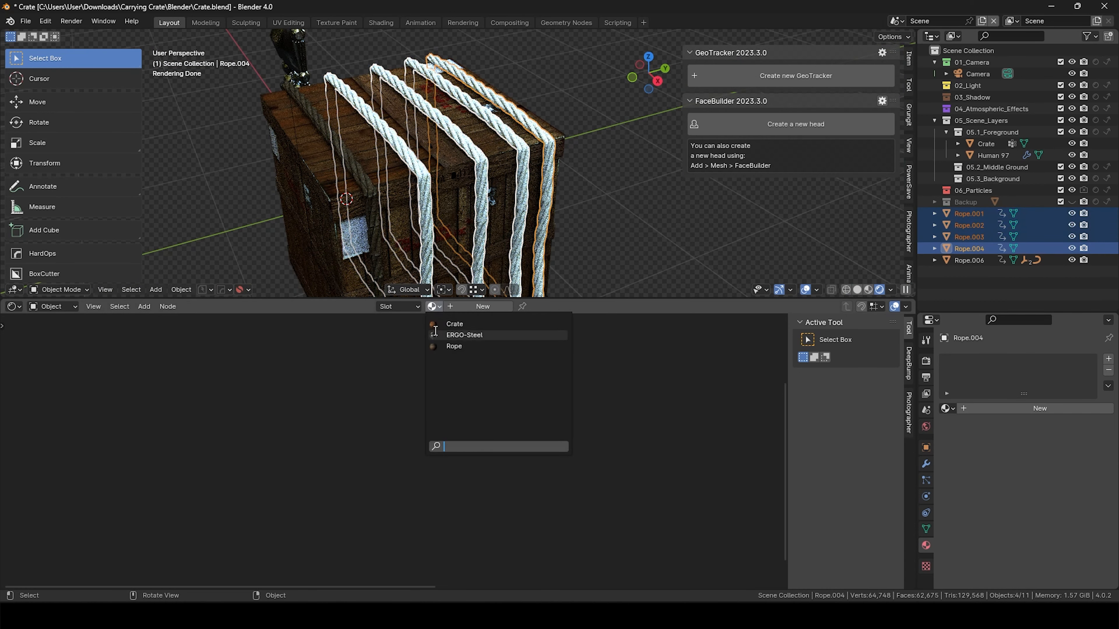
left_click(450, 346)
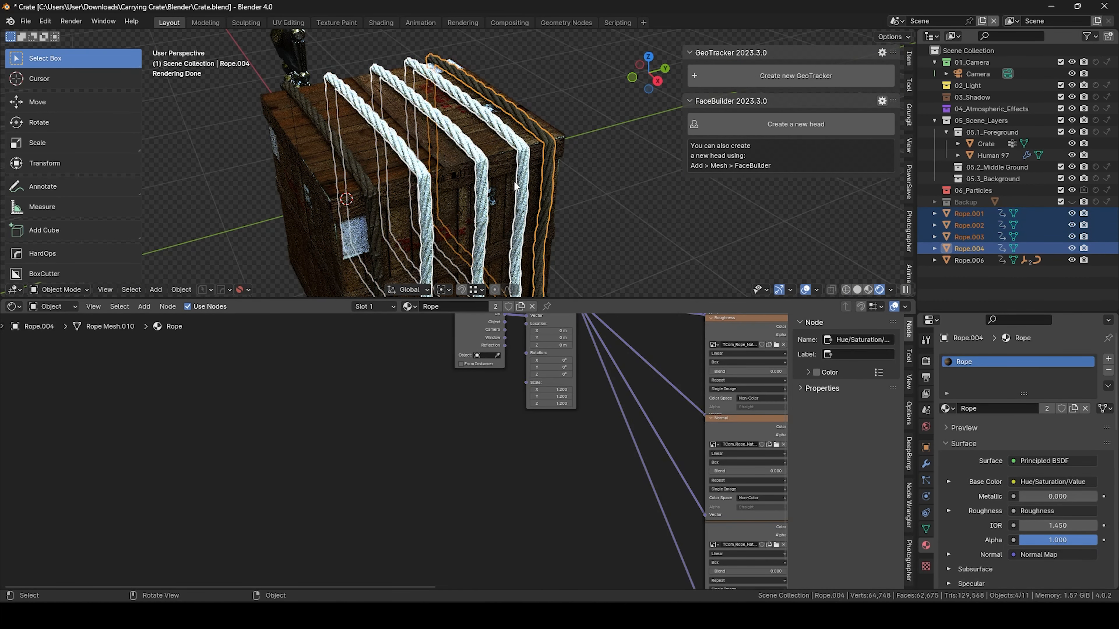
left_click(534, 158)
left_click(525, 156)
left_click(479, 167, "shift")
left_click(435, 178, "shift")
left_click(481, 168)
left_click(524, 155, "shift")
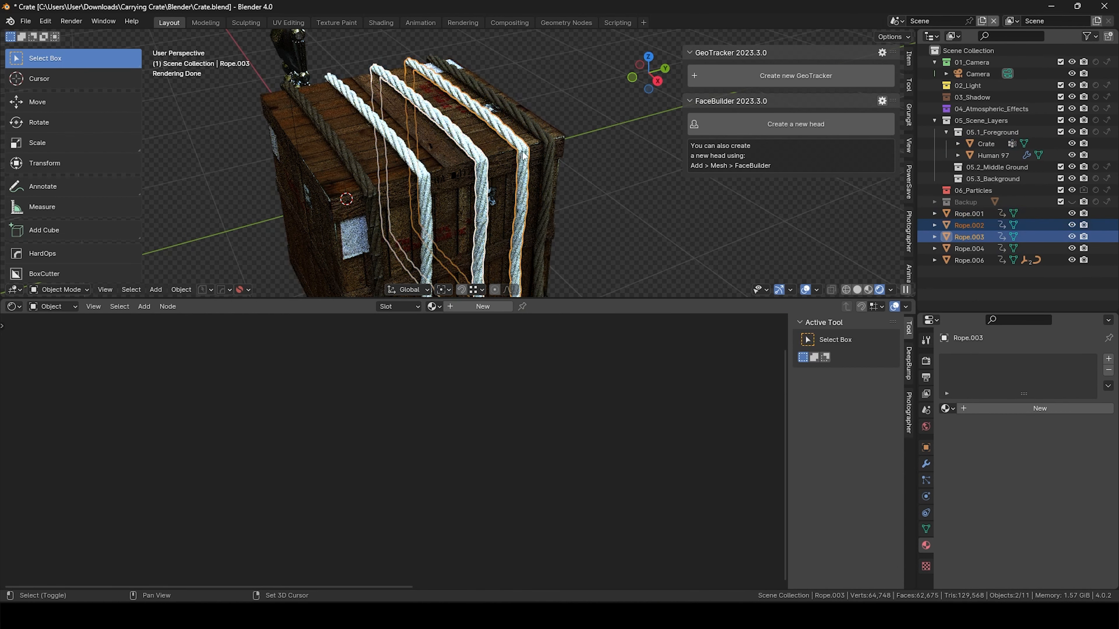
left_click(384, 202, "shift")
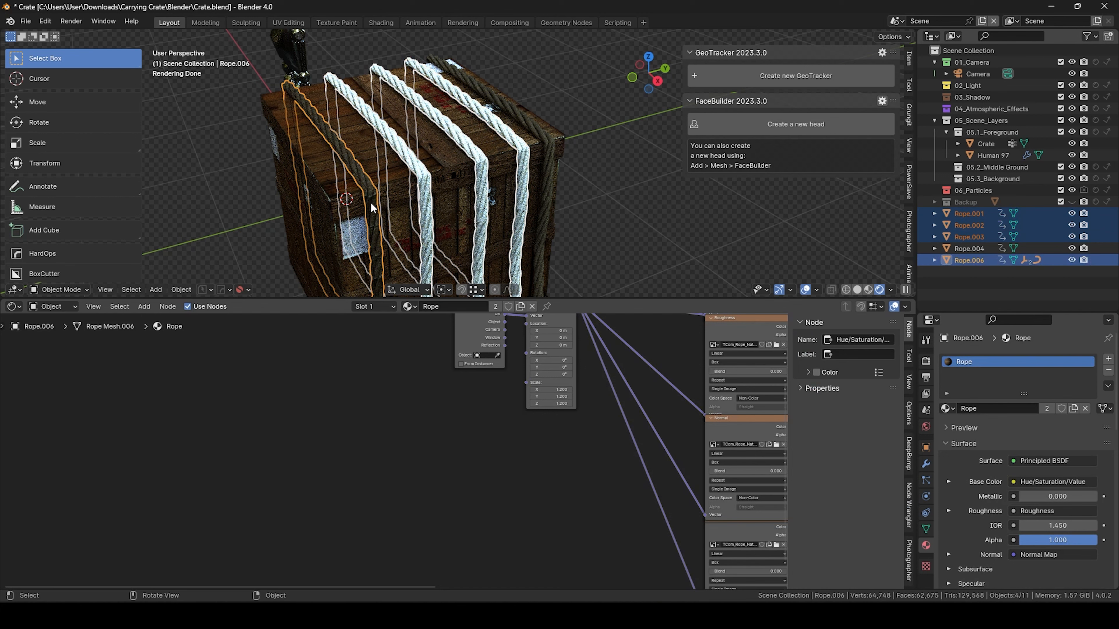
key("ctrl+m")
key("Escape")
key("ctrl+c")
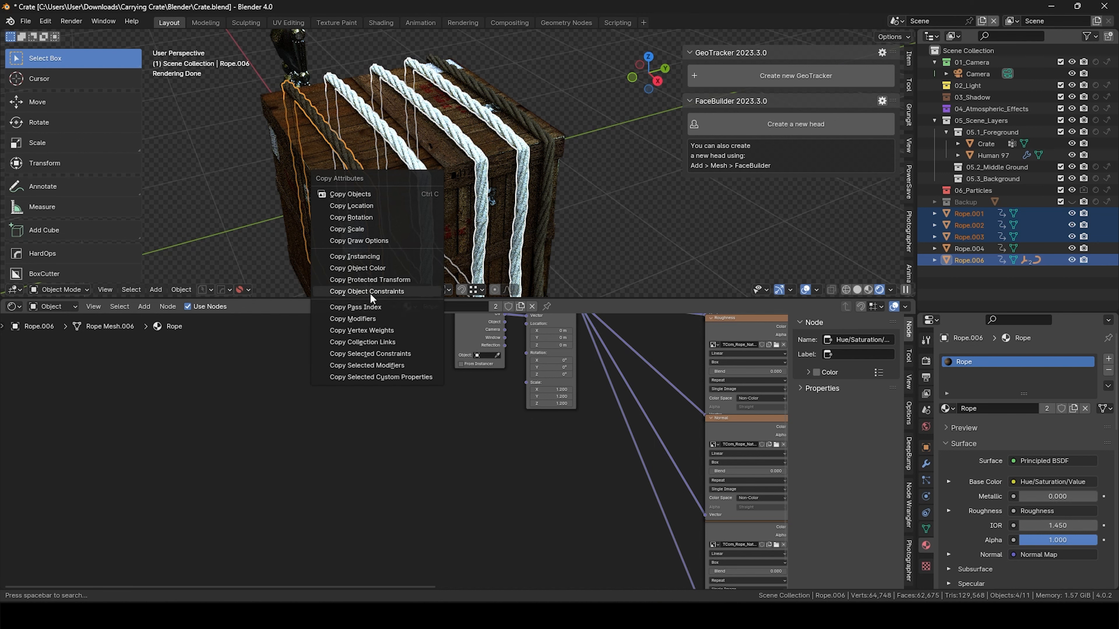
Assign the existing Rope material to Rope.001 and Rope.002, one rope at a time
left_click(427, 178)
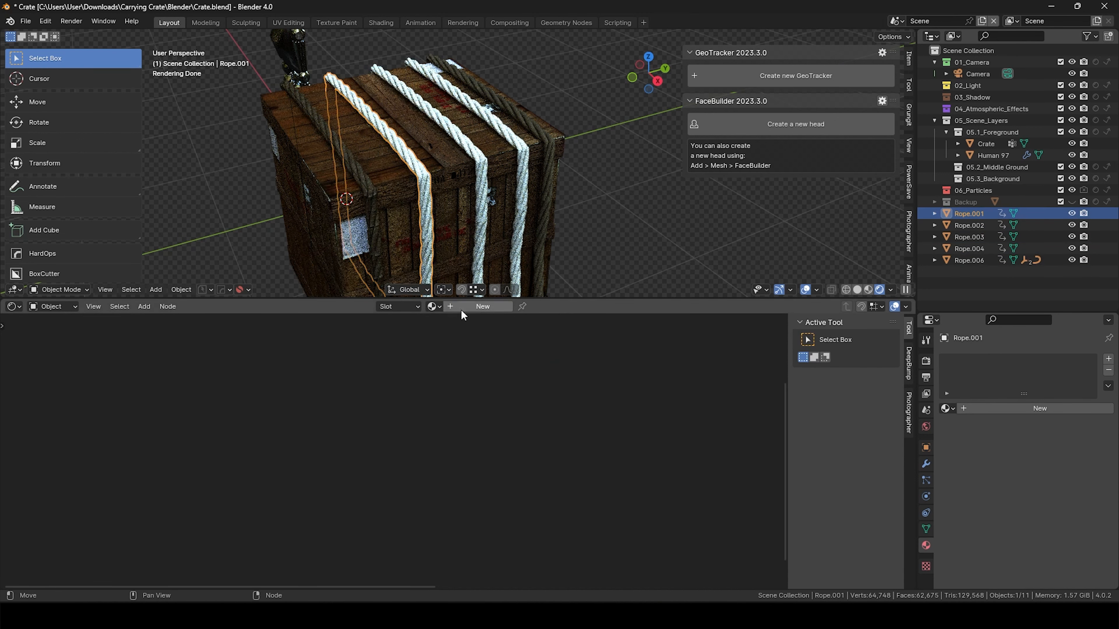
left_click(433, 306)
left_click(454, 350)
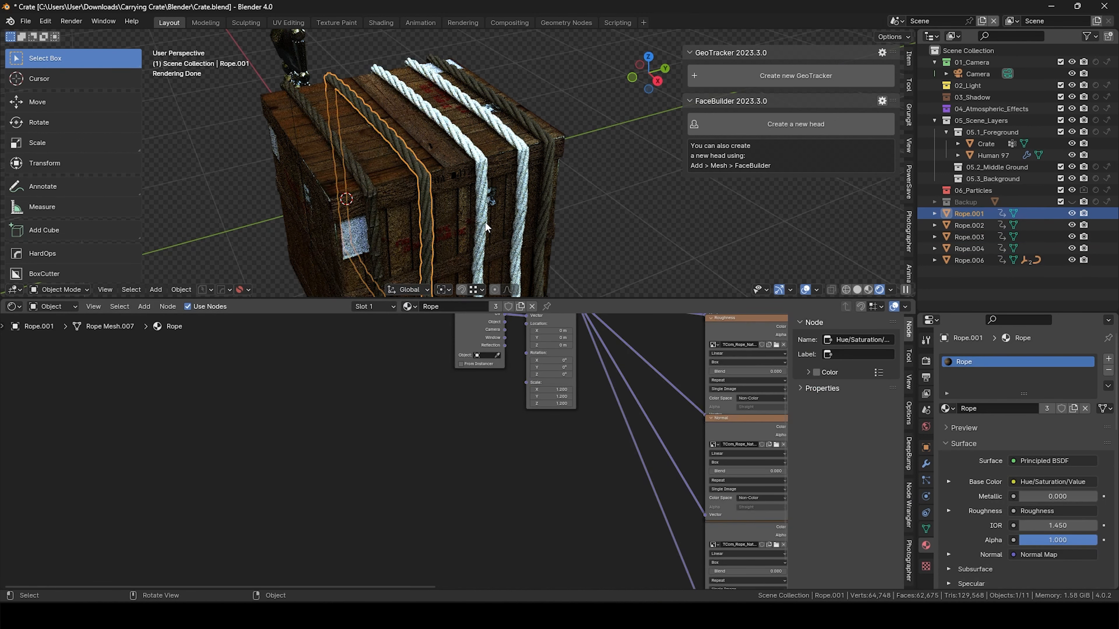
left_click(485, 221)
left_click(433, 306)
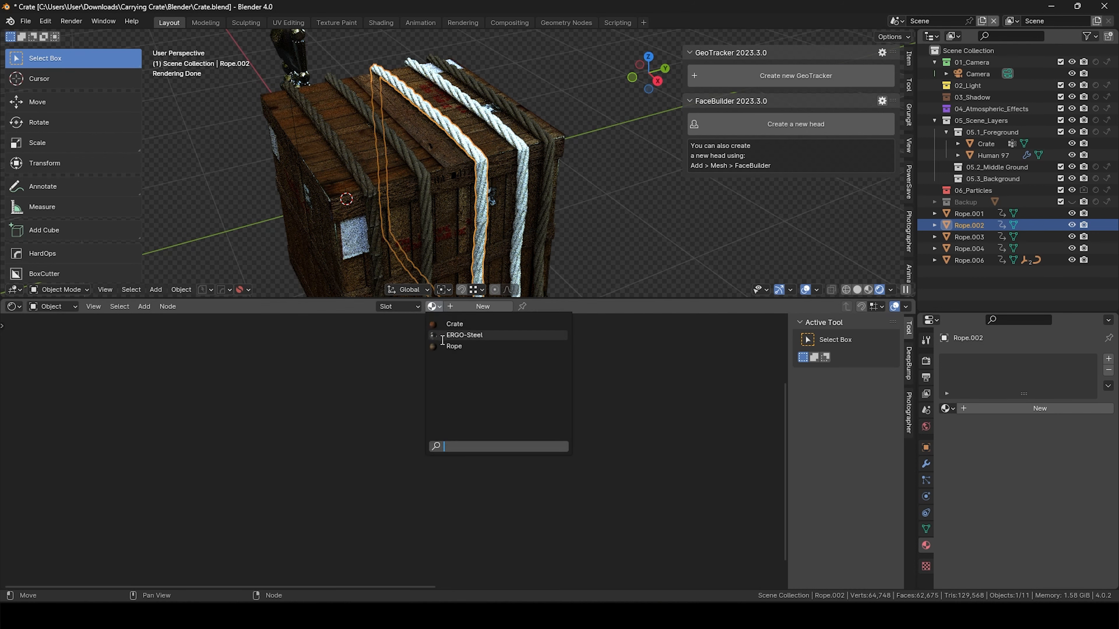
left_click(453, 349)
Assign the existing Rope material to Rope.003 and deselect everything
left_click(519, 207)
left_click(518, 203)
left_click(518, 204)
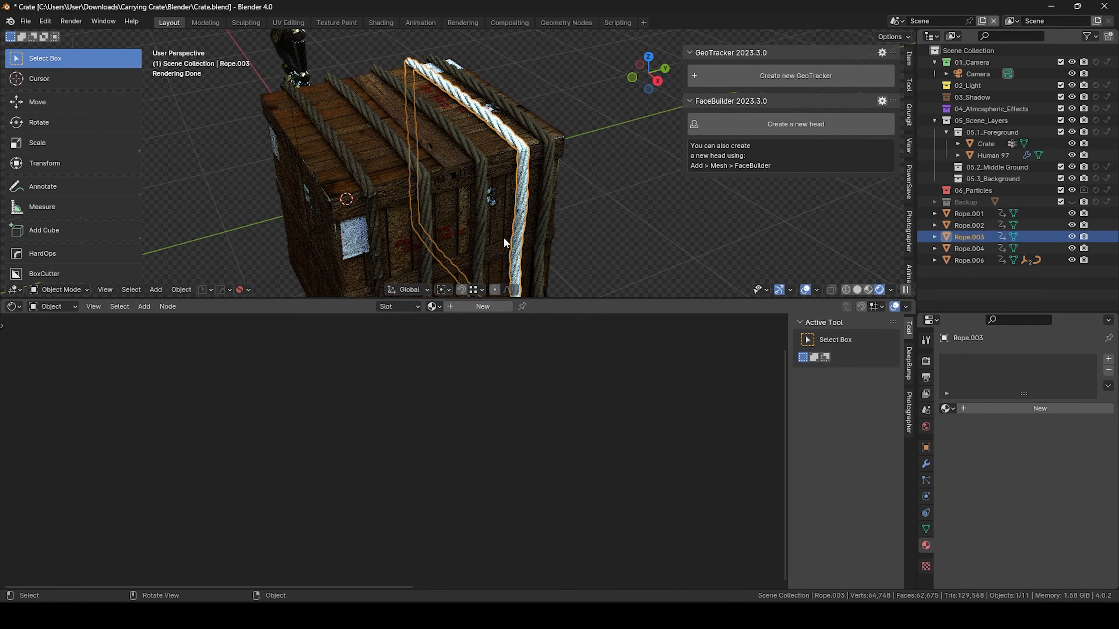
left_click(442, 306)
left_click(454, 348)
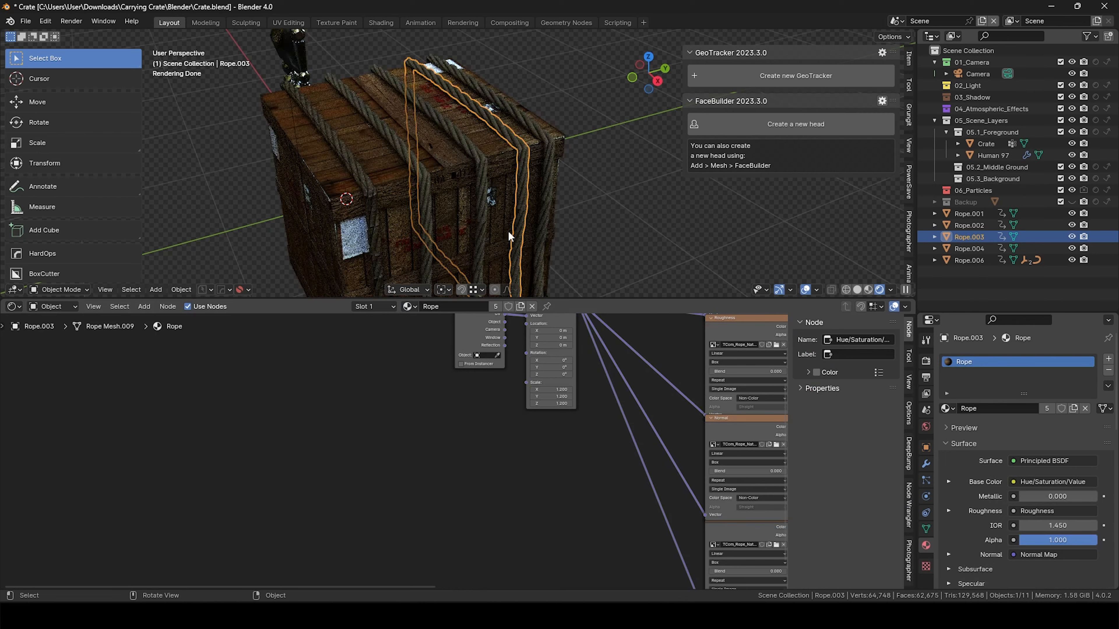
key("alt+a")
Duplicate the outermost rope at the near end of the crate, keeping the copy in place
middle_click_drag(494, 240, 431, 152)
middle_click_drag(337, 245, 447, 209)
left_click(441, 208)
key("shift+d")
key("Escape")
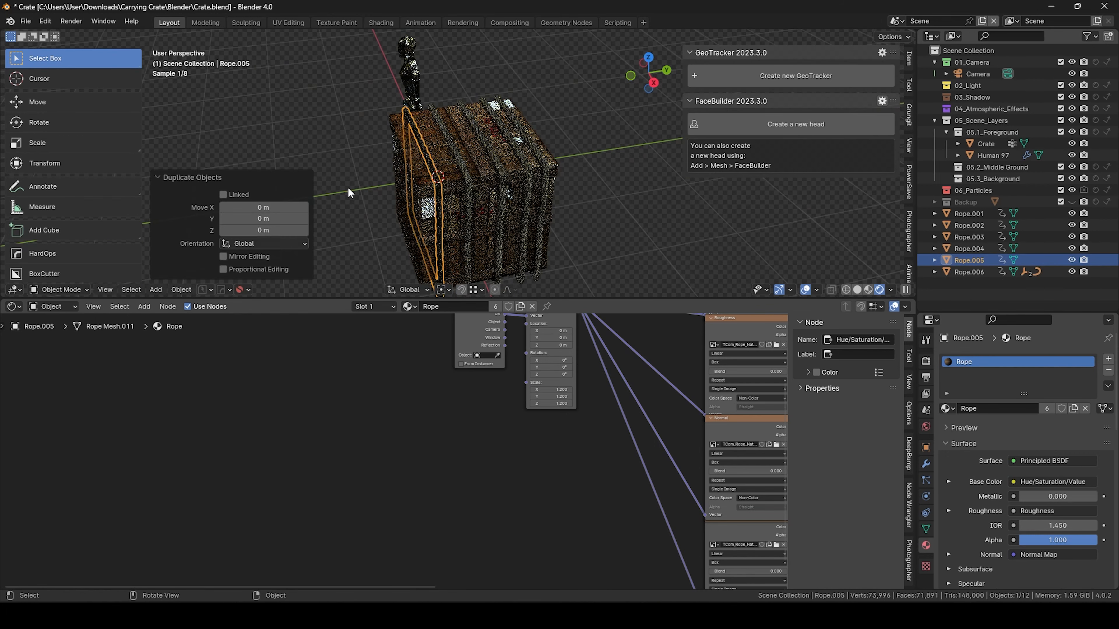
Rotate the duplicated rope about the global Z axis, correcting the angle to 90° so it crosses the other ropes
key("r")
type("z9180")
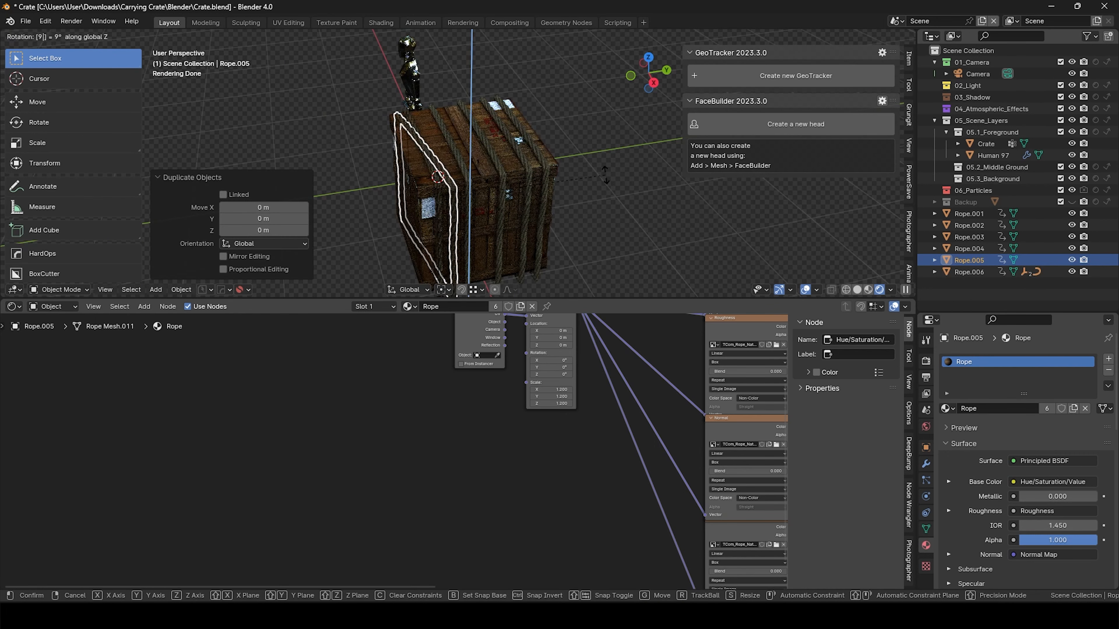
key("Return")
type("rz180")
key("BackSpace")
key("BackSpace")
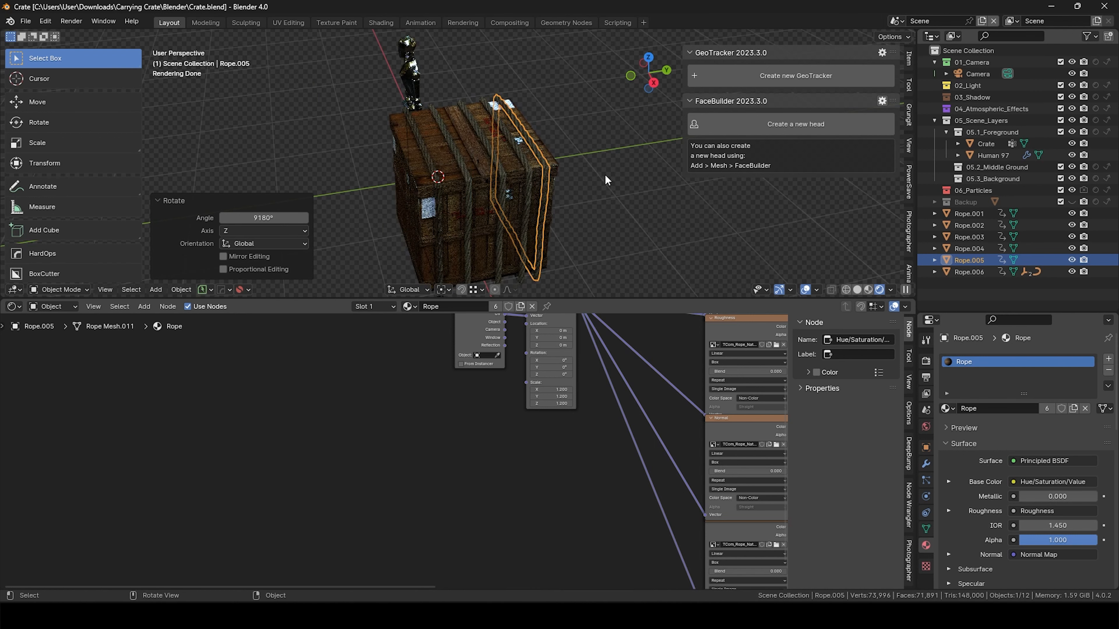
type("90")
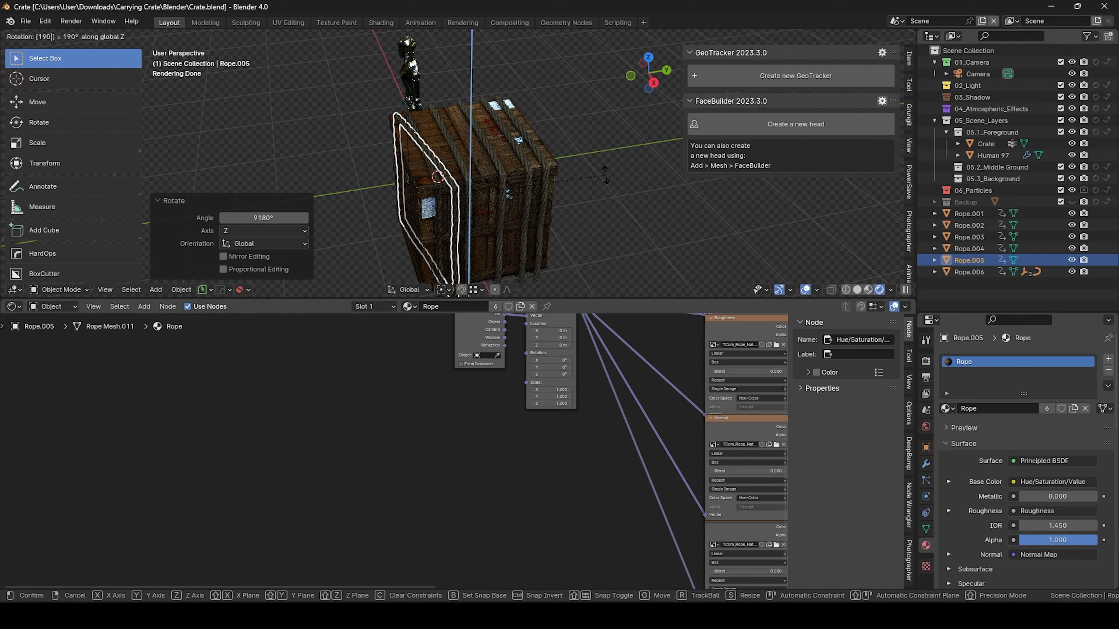
key("BackSpace")
key("BackSpace")
key("BackSpace")
type("90")
key("Return")
middle_click_drag(605, 174, 509, 147)
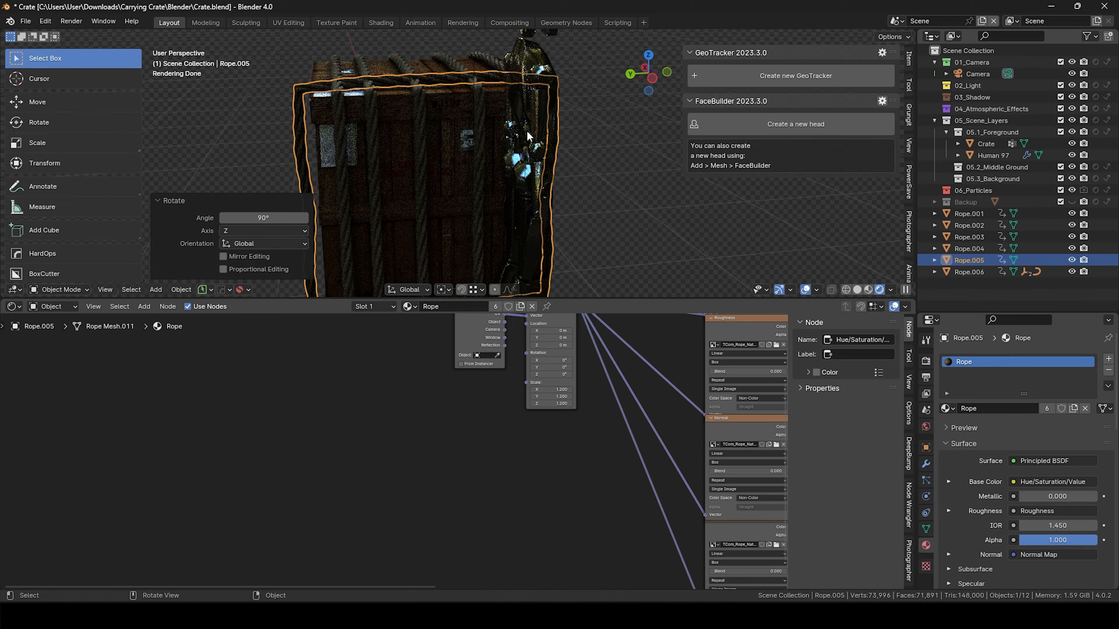
scroll(386, 119, "up", 5)
key("s")
right_click(477, 130)
scroll(478, 130, "down", 5)
middle_click_drag(478, 129, 458, 106, "shift")
key("Tab")
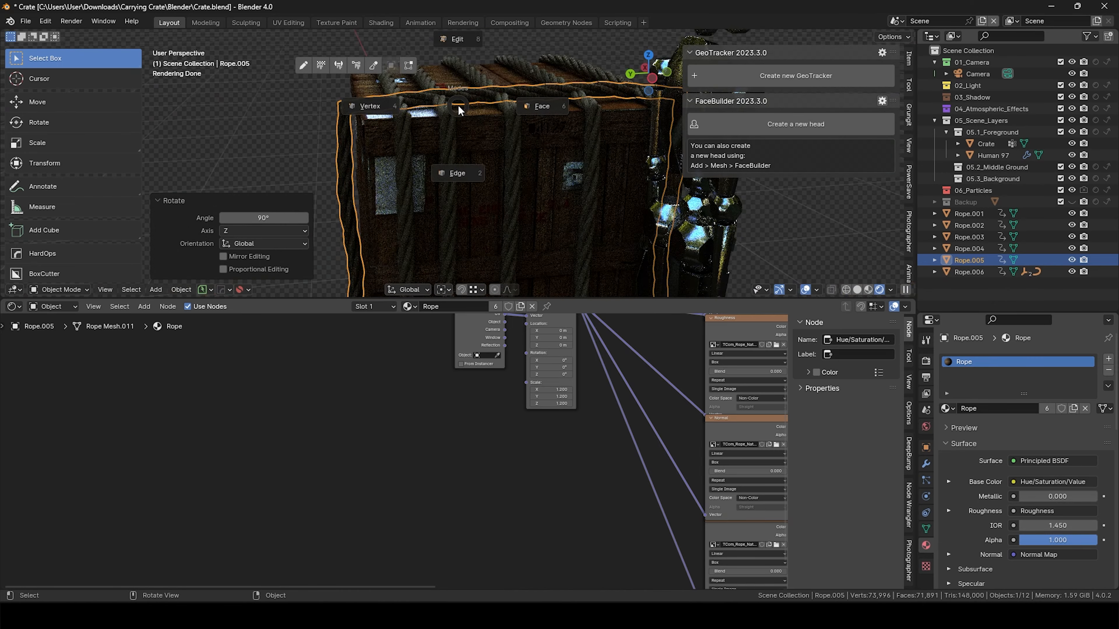
left_click(367, 107)
scroll(396, 99, "up", 3)
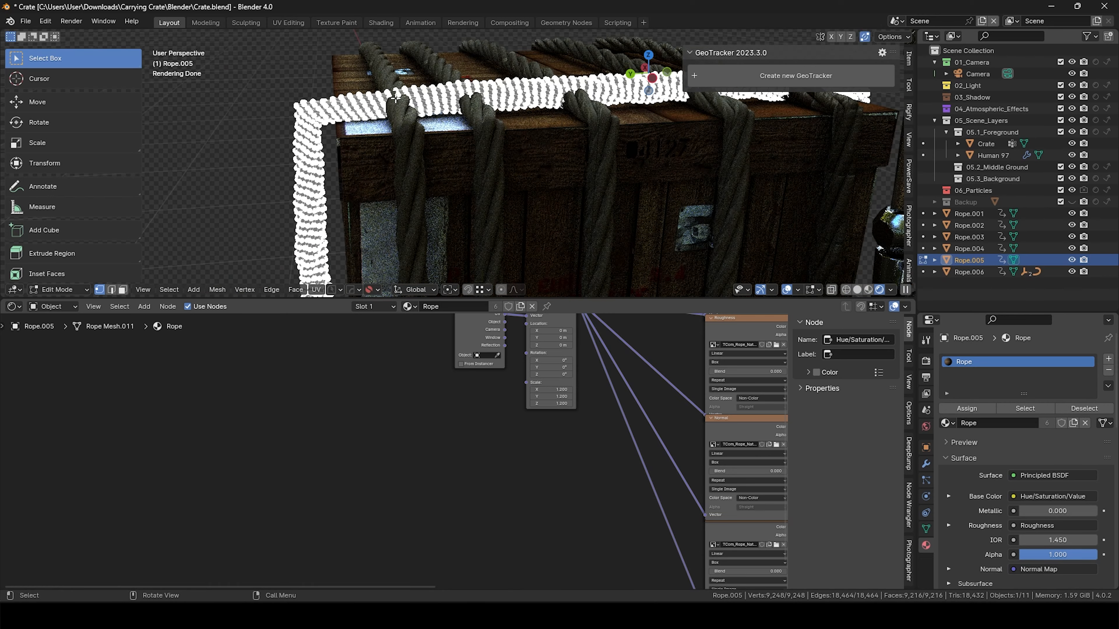
key("Tab")
left_click(396, 83)
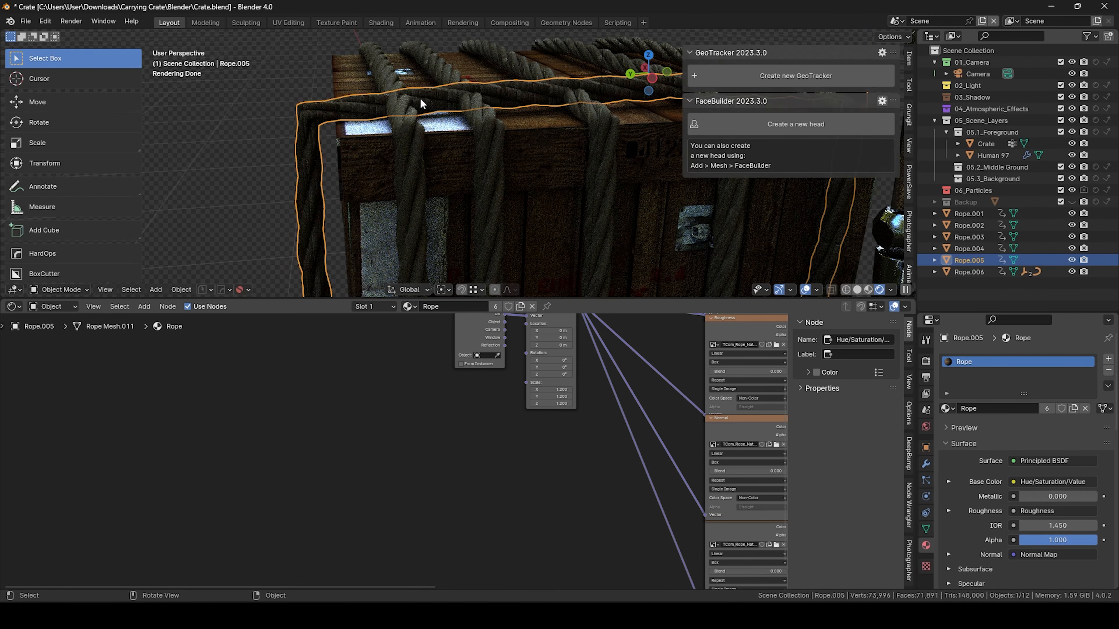
left_click(935, 259)
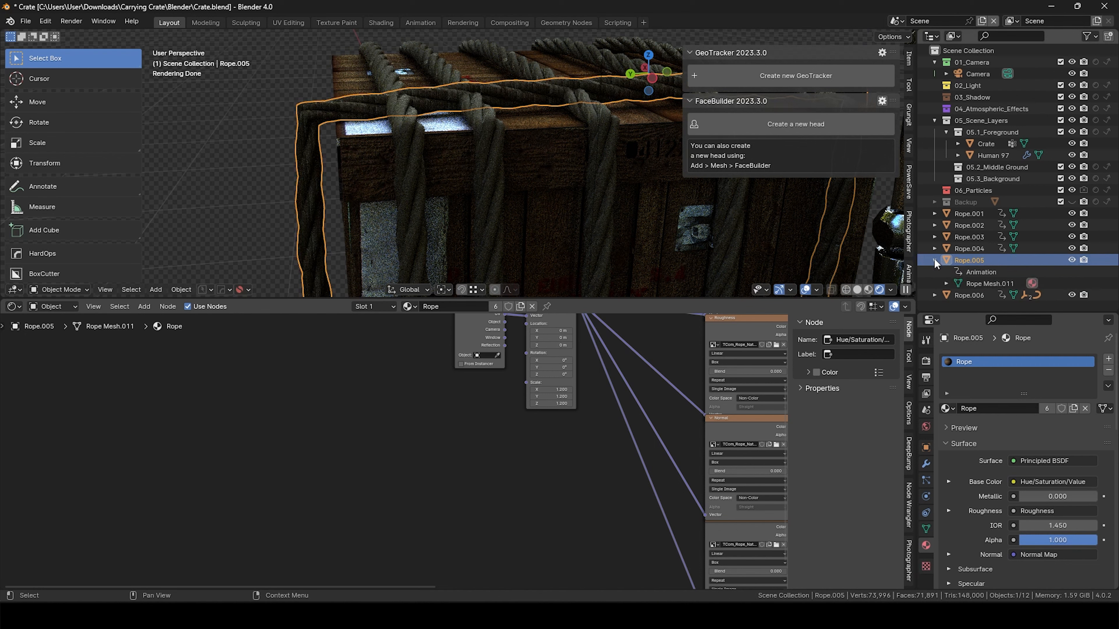
left_click(972, 284)
key("Tab")
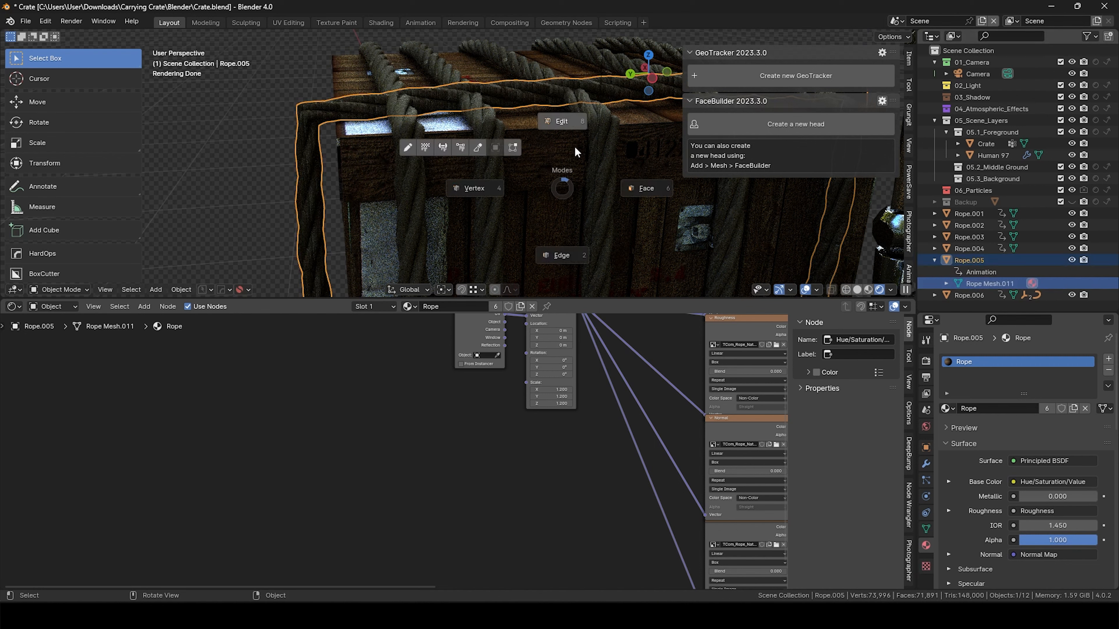
left_click(563, 127)
left_click(998, 273)
left_click(933, 261)
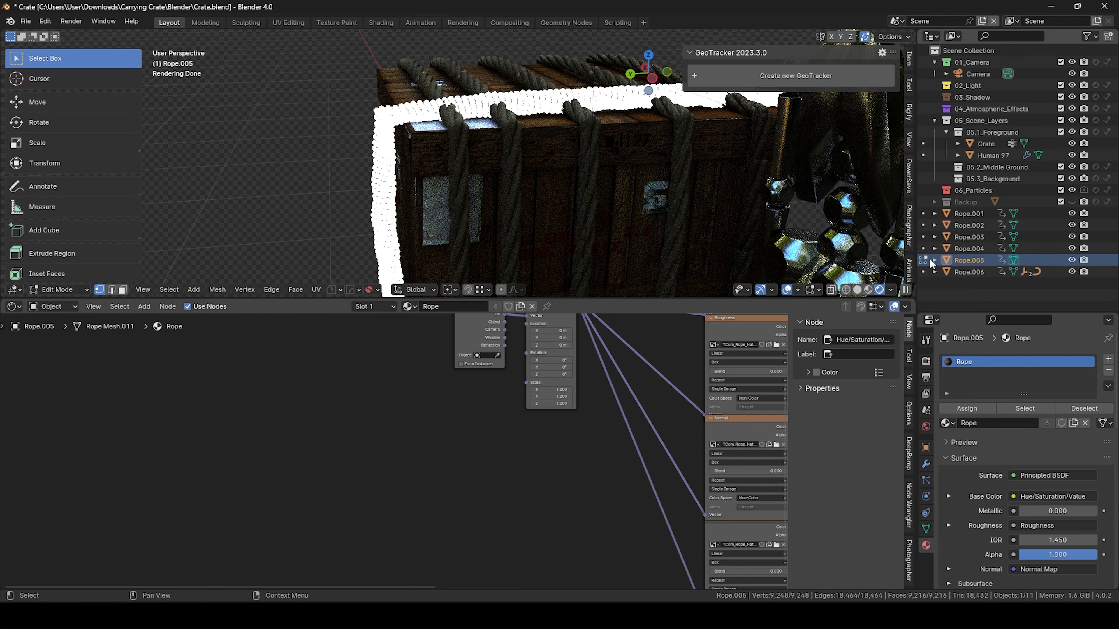
key("Tab")
left_click(583, 83)
Try to enlarge the crosswise rope uniformly by a factor of about 1.456 so it fits around the crate
key("s")
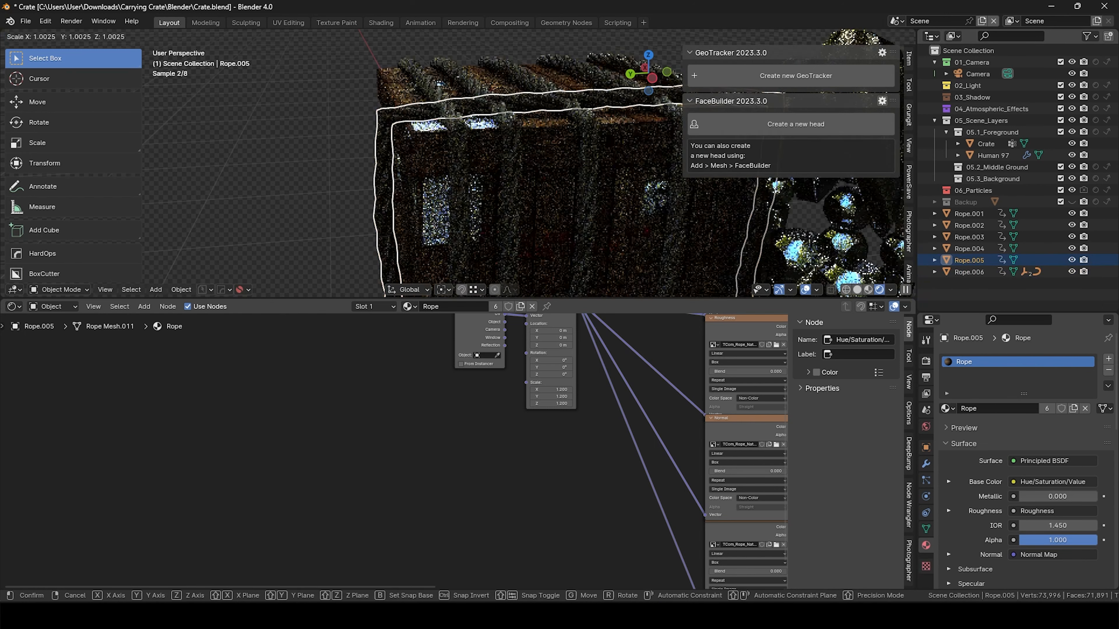
left_click(616, 92)
middle_click_drag(616, 92, 541, 131)
key("s")
left_click(612, 116)
middle_click_drag(612, 116, 535, 156)
middle_click_drag(580, 236, 553, 174, "shift")
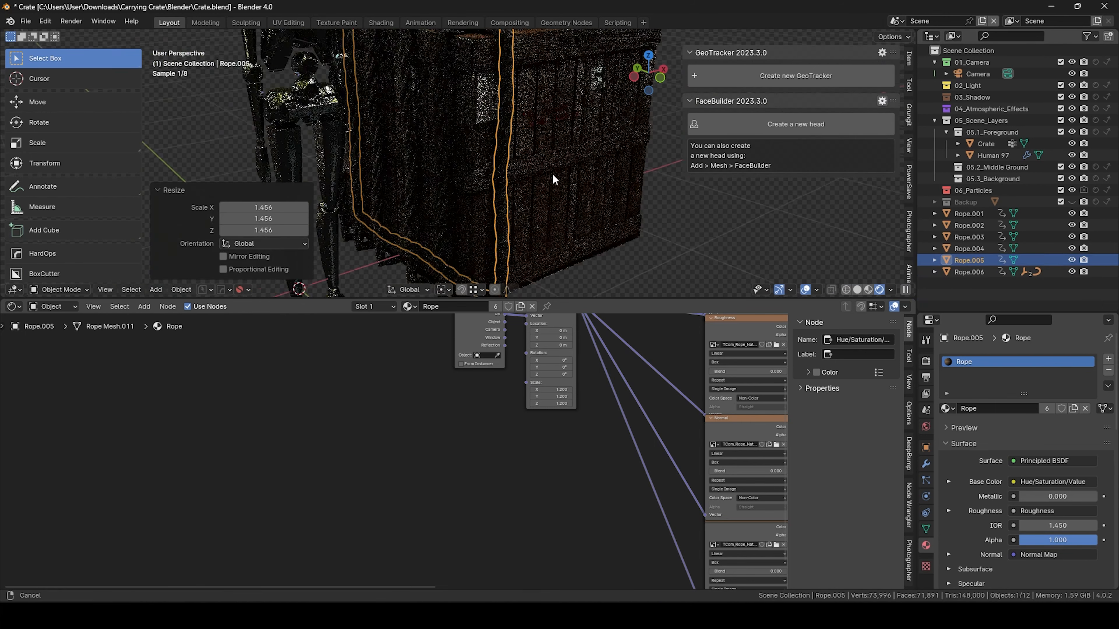
scroll(507, 215, "up", 1)
middle_click_drag(505, 215, 449, 187)
scroll(552, 194, "down", 4)
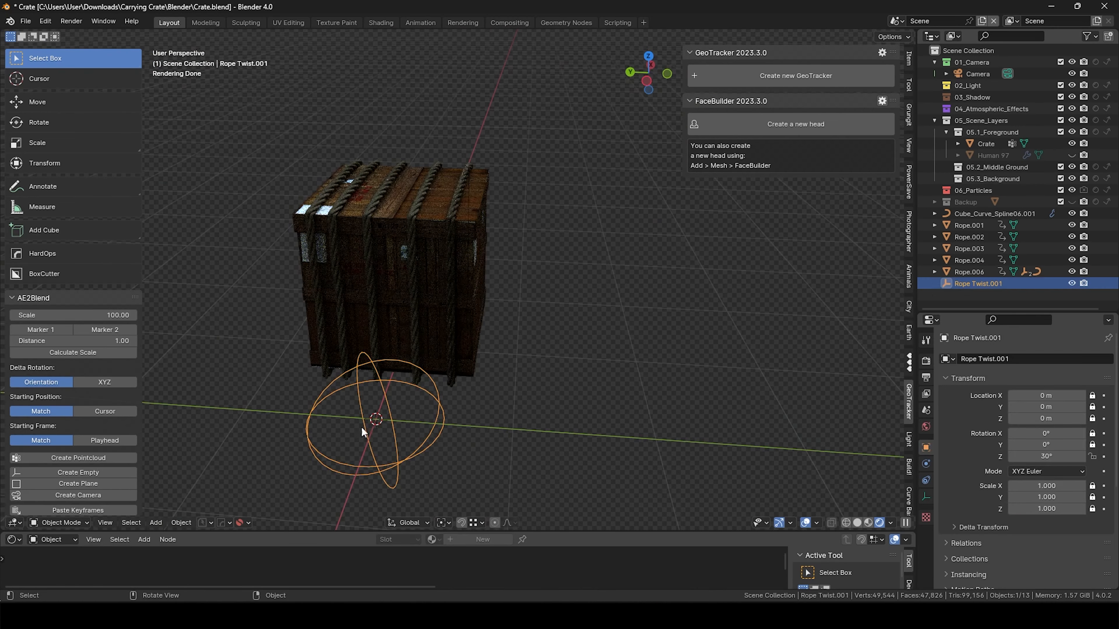
Add a mesh plane at the world origin and rotate it 90° about the global Y axis
key("KP_Decimal")
key("shift+a")
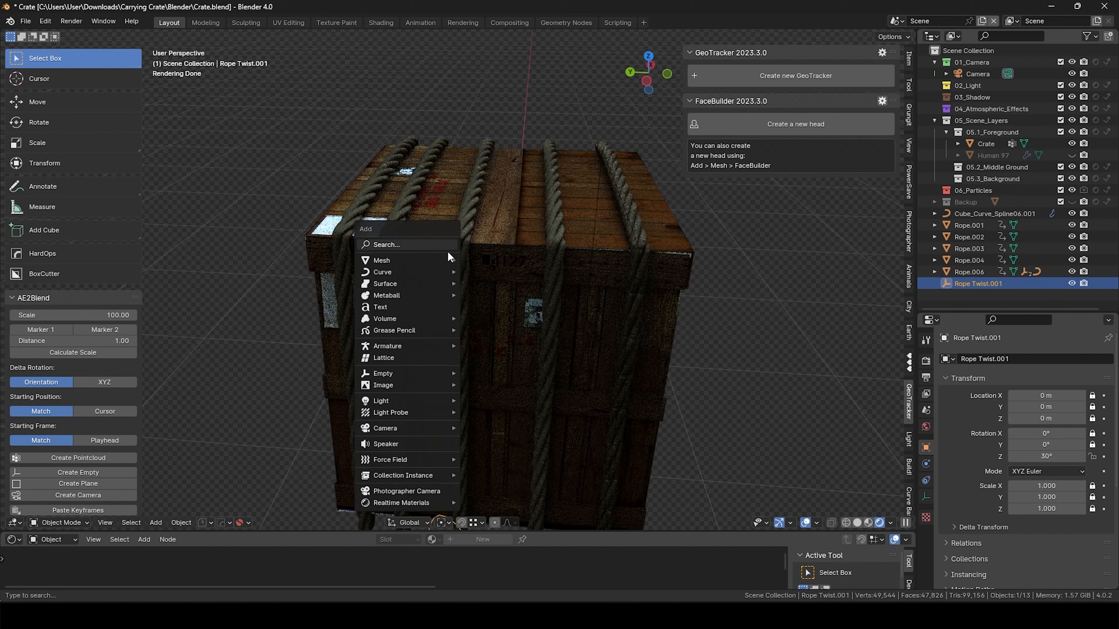
mouse_move(445, 258)
left_click(507, 264)
scroll(572, 340, "down", 3)
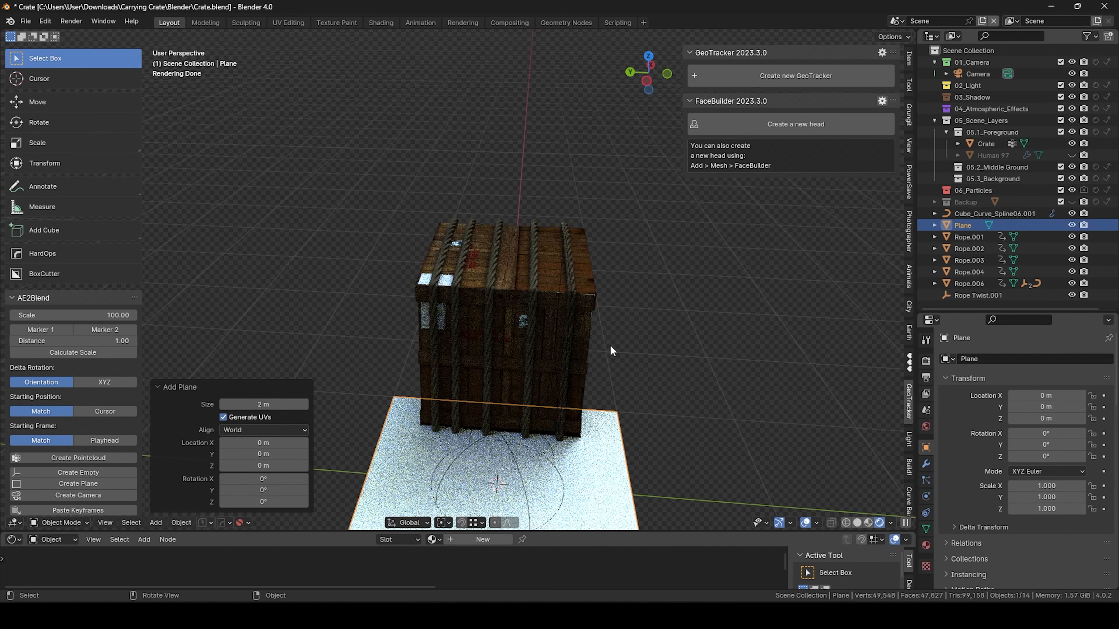
key("r")
type("y")
type("90")
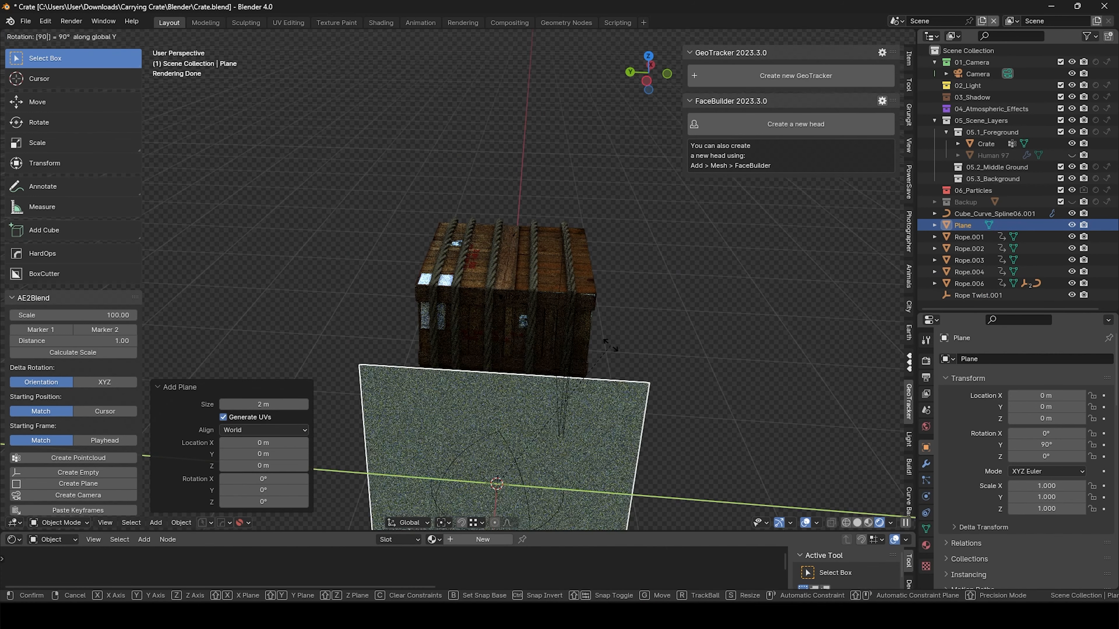
key("Return")
Move the upright plane to about 1.44 m on X and raise it to about 0.65 m on Z
key("g")
key("y")
key("z")
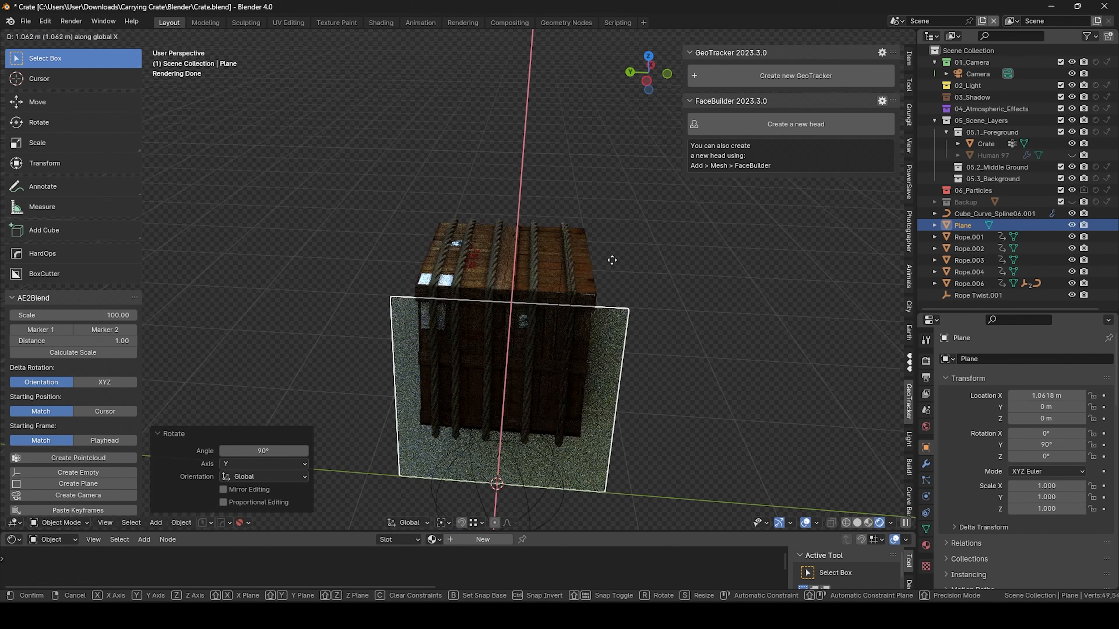
left_click(610, 255)
middle_click_drag(603, 276, 678, 265)
key("g")
key("z")
left_click(547, 307)
Shift the plane along X to about 0.77 m and scale it uniformly to about 0.818
key("g")
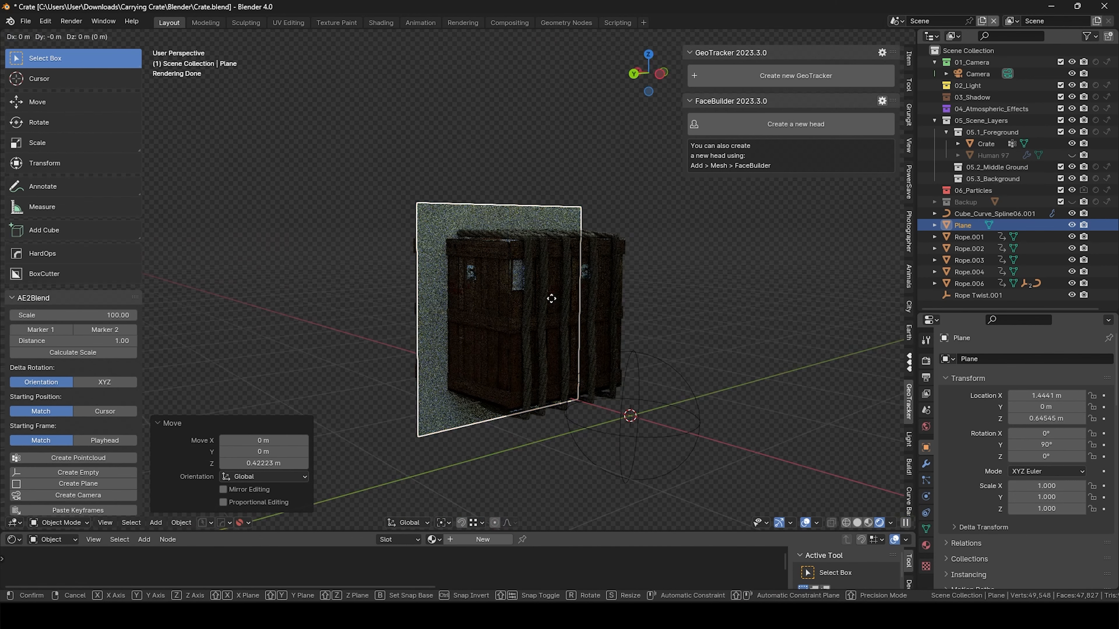
key("y")
key("x")
left_click(601, 316)
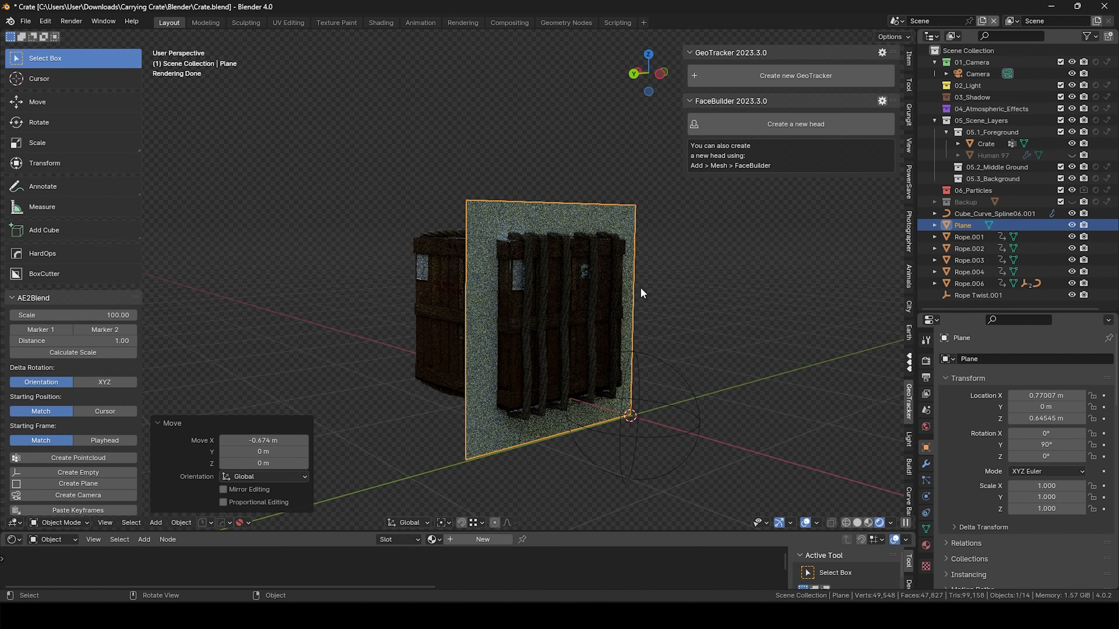
key("s")
left_click(619, 246)
Select the plane's entire outline in Edit Mode and convert it to a zero-width curve with the To_Curve operation
scroll(548, 212, "up", 4)
key("Tab")
left_click(542, 291)
left_click(543, 241, "alt")
key("a")
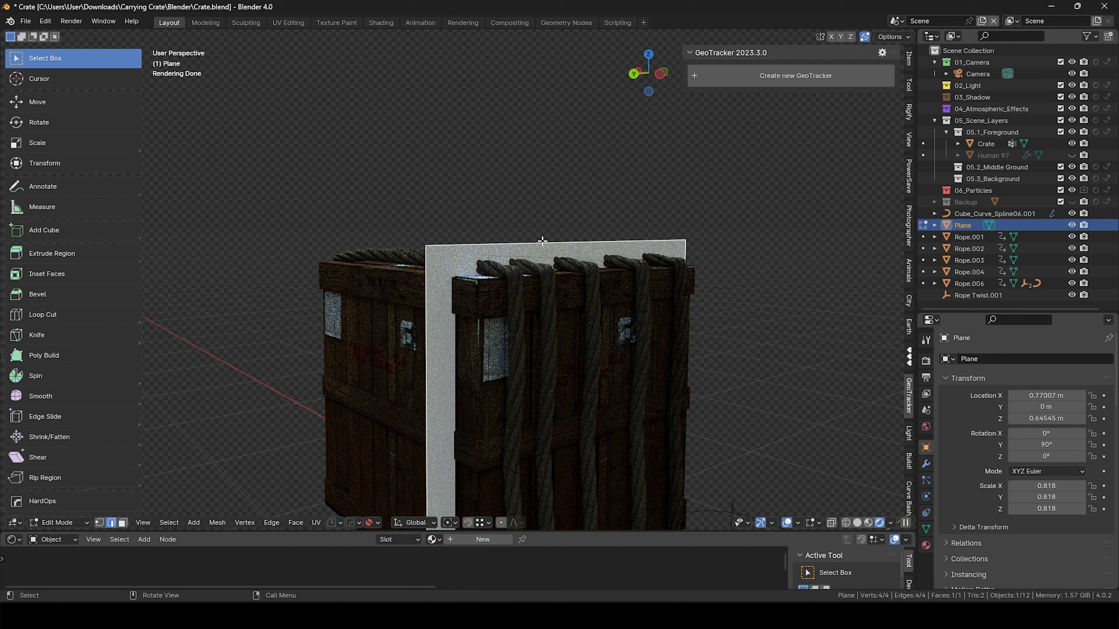
key("q")
left_click(540, 257)
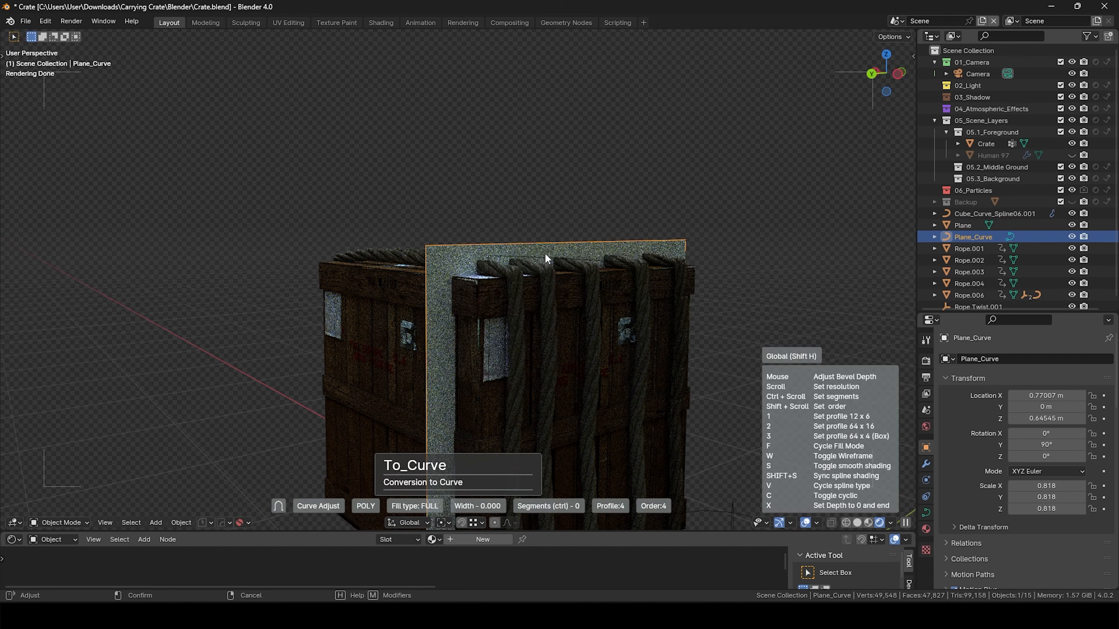
left_click(562, 222)
Delete the original plane and select the rectangular curve made from its outline
left_click(455, 255)
key("x")
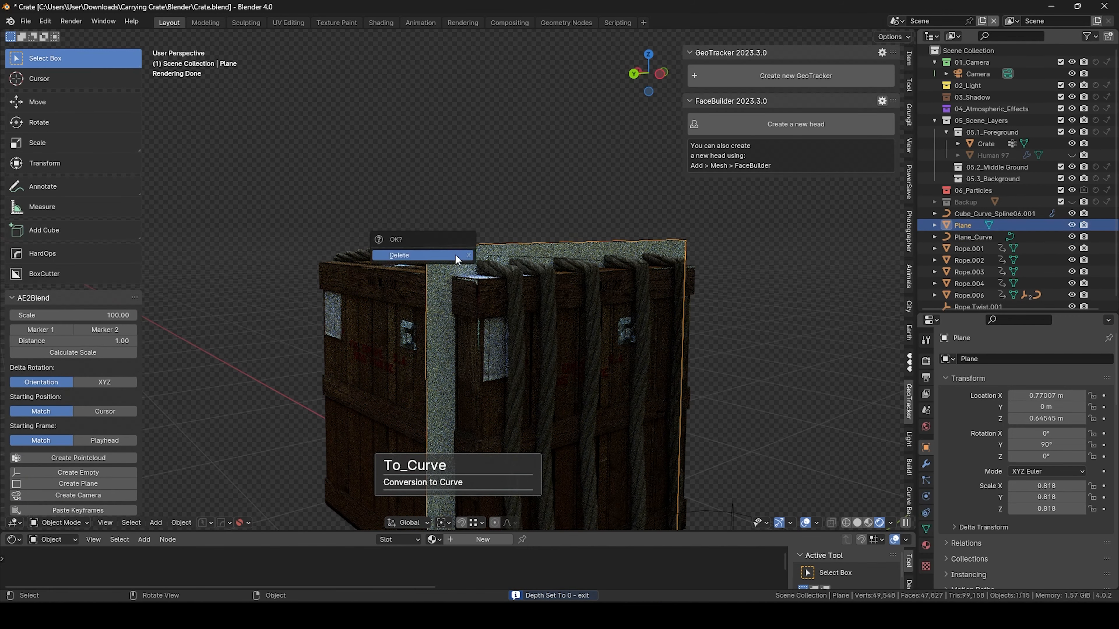
left_click(456, 255)
left_click(468, 246)
left_click(470, 244)
scroll(514, 260, "up", 2)
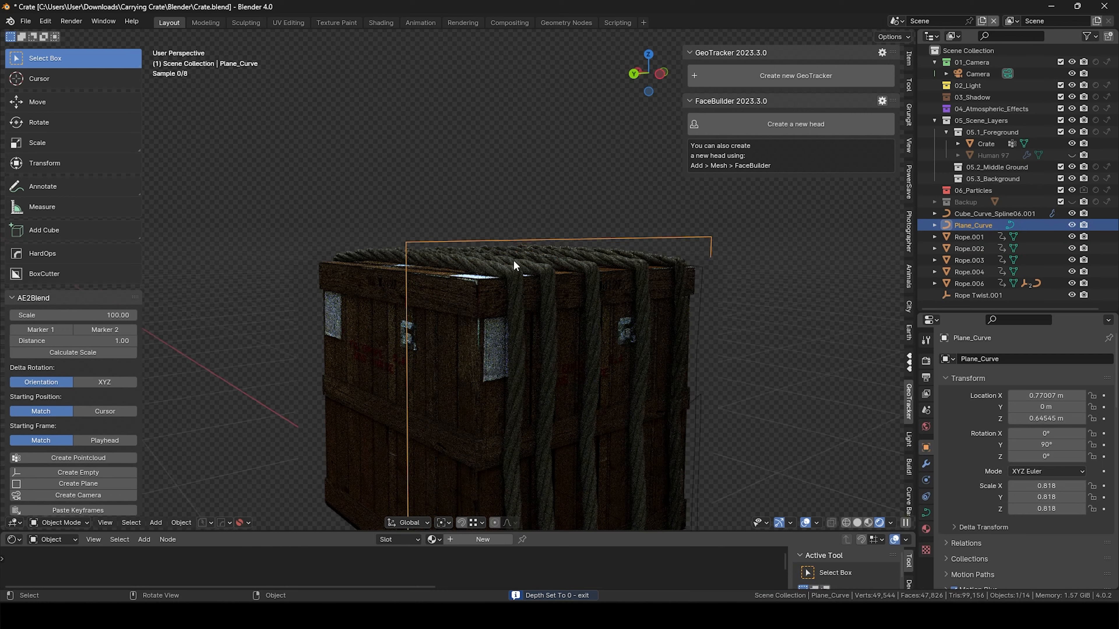
middle_click_drag(487, 299, 486, 313)
left_click(491, 311, "shift")
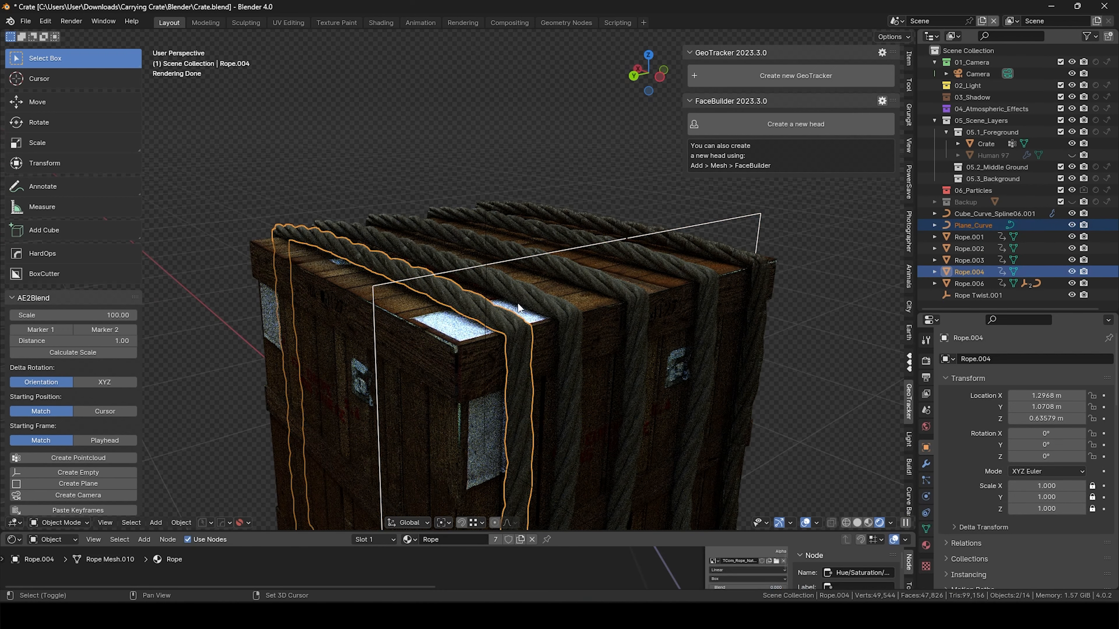
left_click(396, 284)
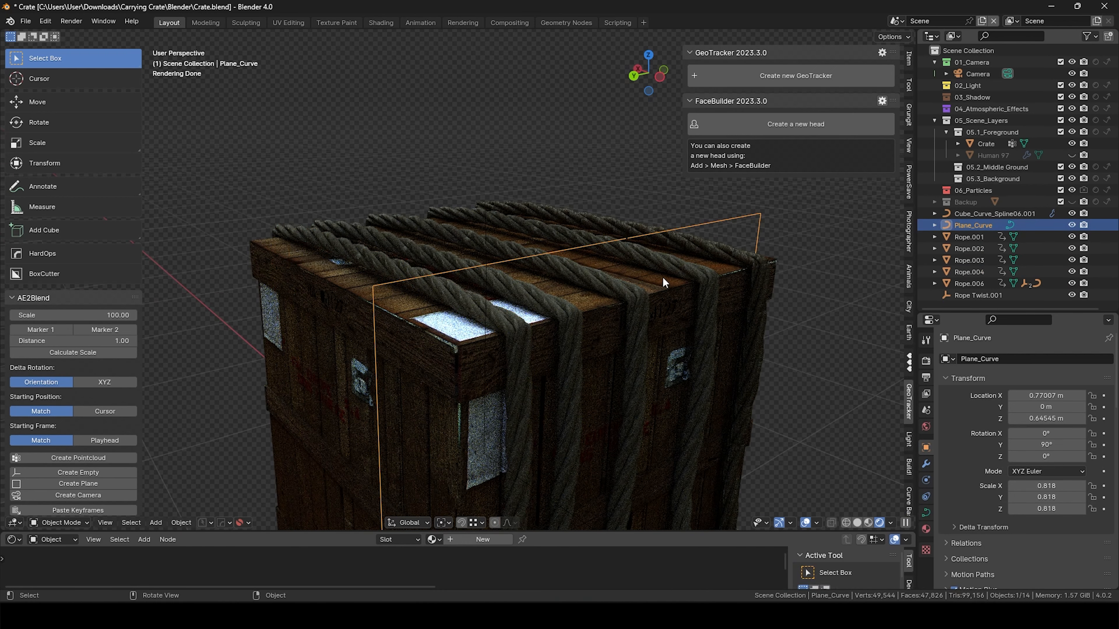
left_click(961, 272)
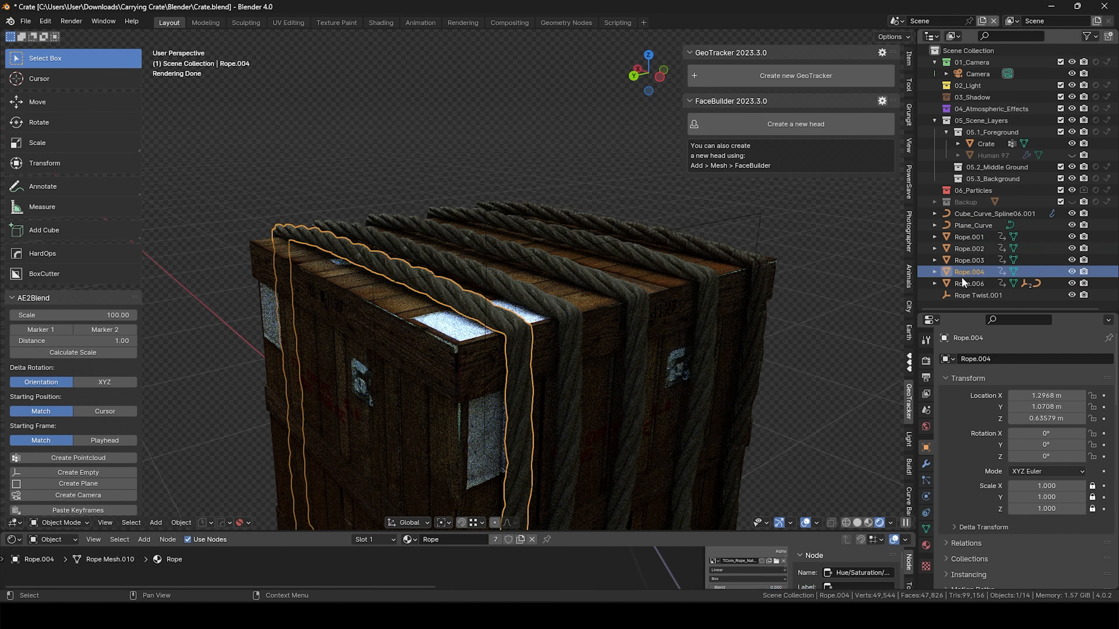
left_click(966, 238, "shift")
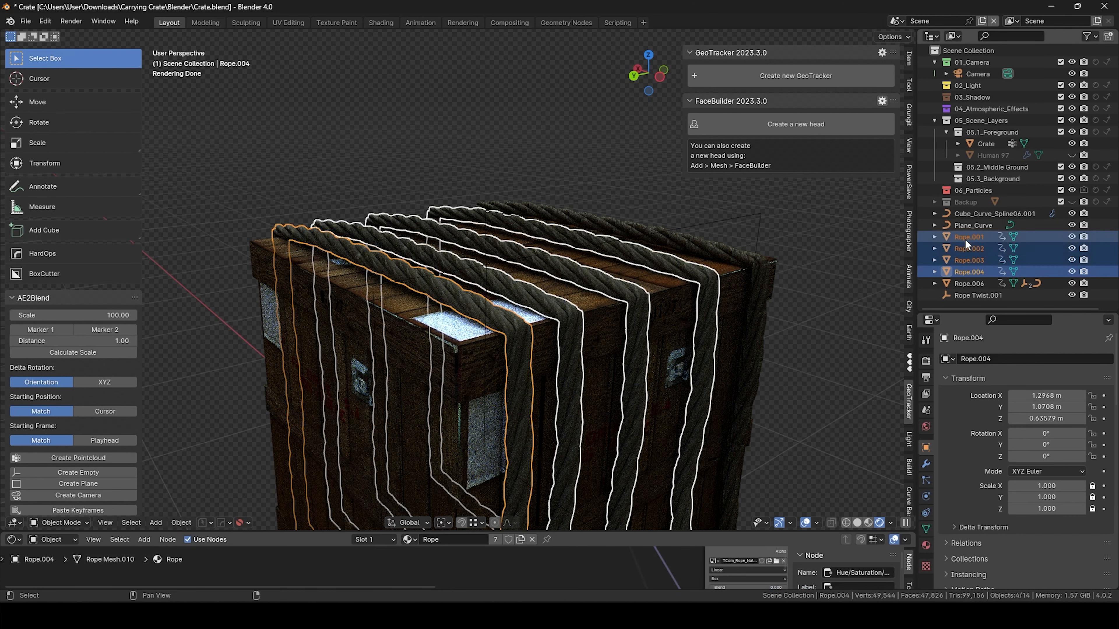
left_click(983, 144, "ctrl")
middle_click_drag(473, 310, 374, 307)
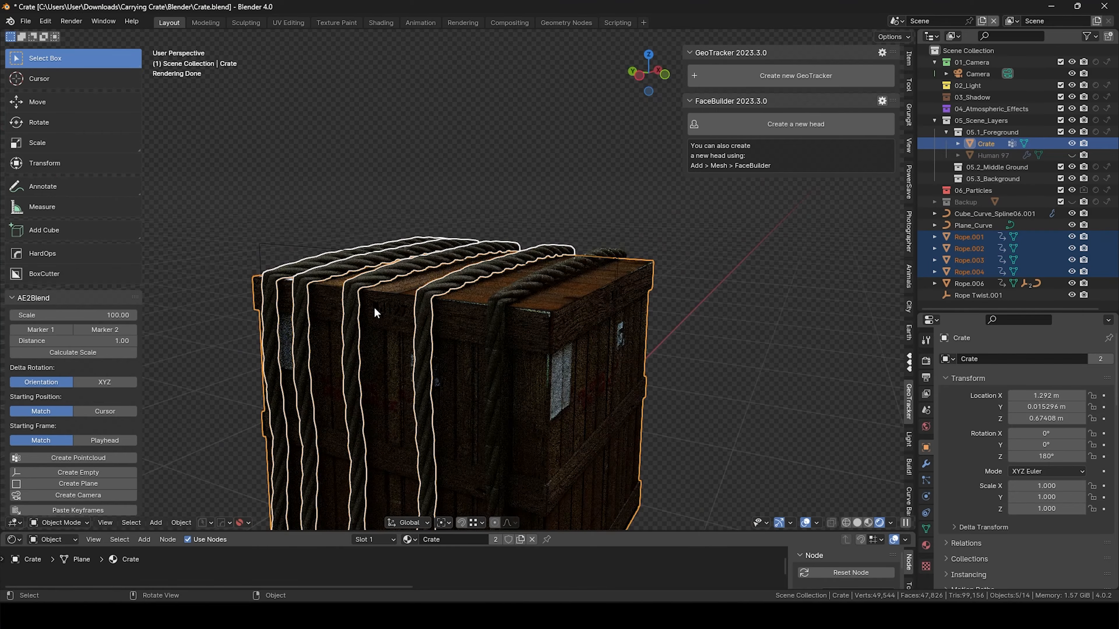
left_click(490, 314)
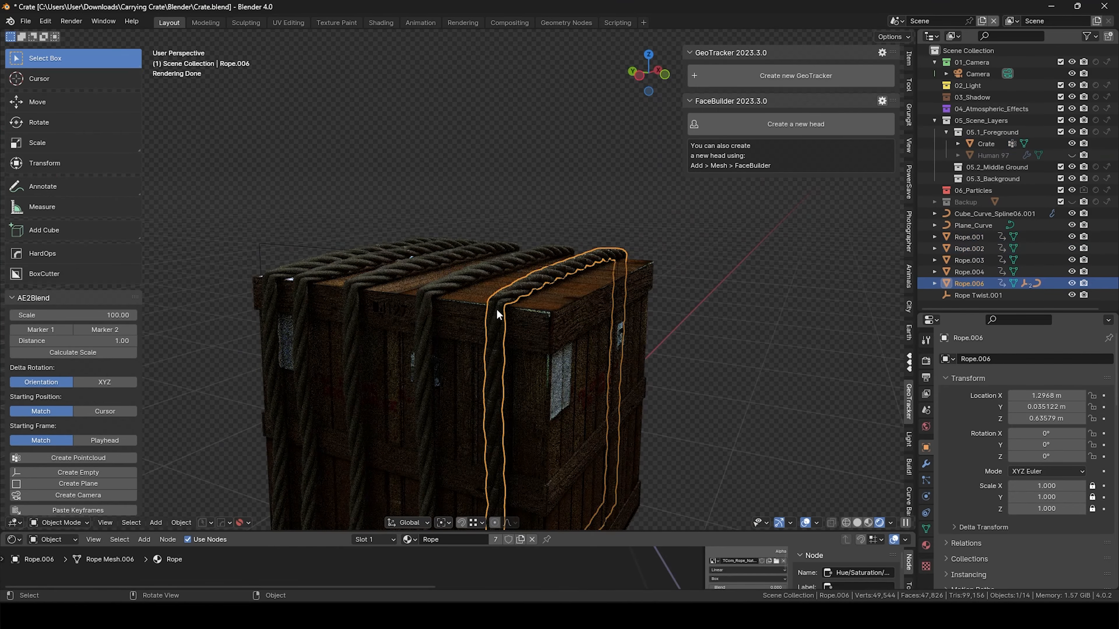
left_click(685, 252)
Move Rope.001 to Rope.004 and Rope.006 into a new collection named Ropes and collapse it in the Outliner
left_click(963, 283)
left_click(972, 240, "shift")
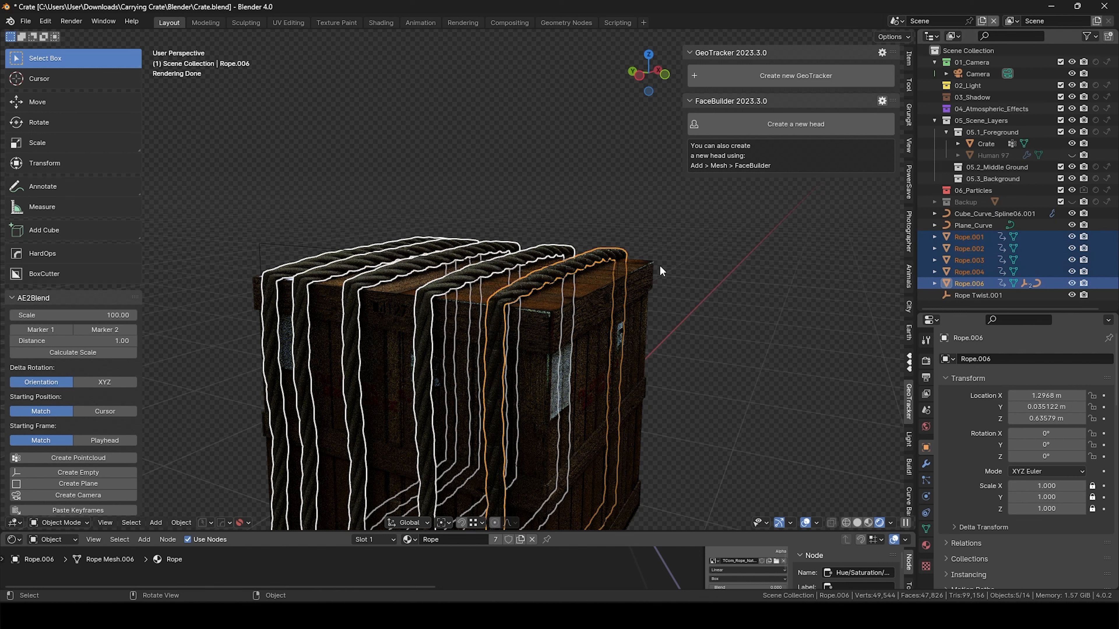
key("m")
left_click(659, 264)
type("Rop")
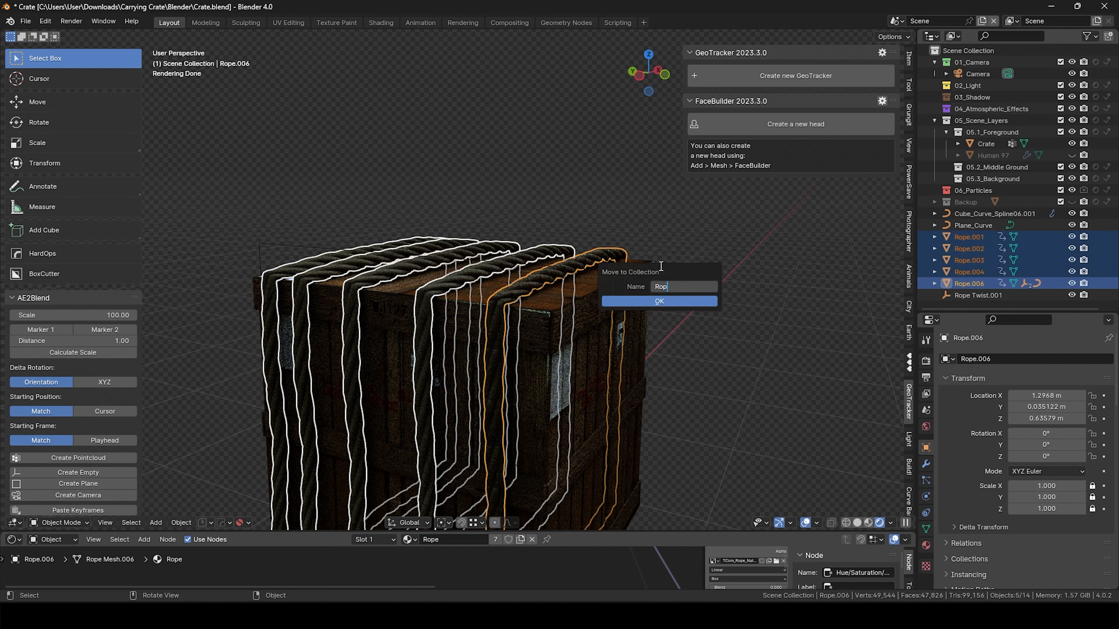
type("es")
key("Return")
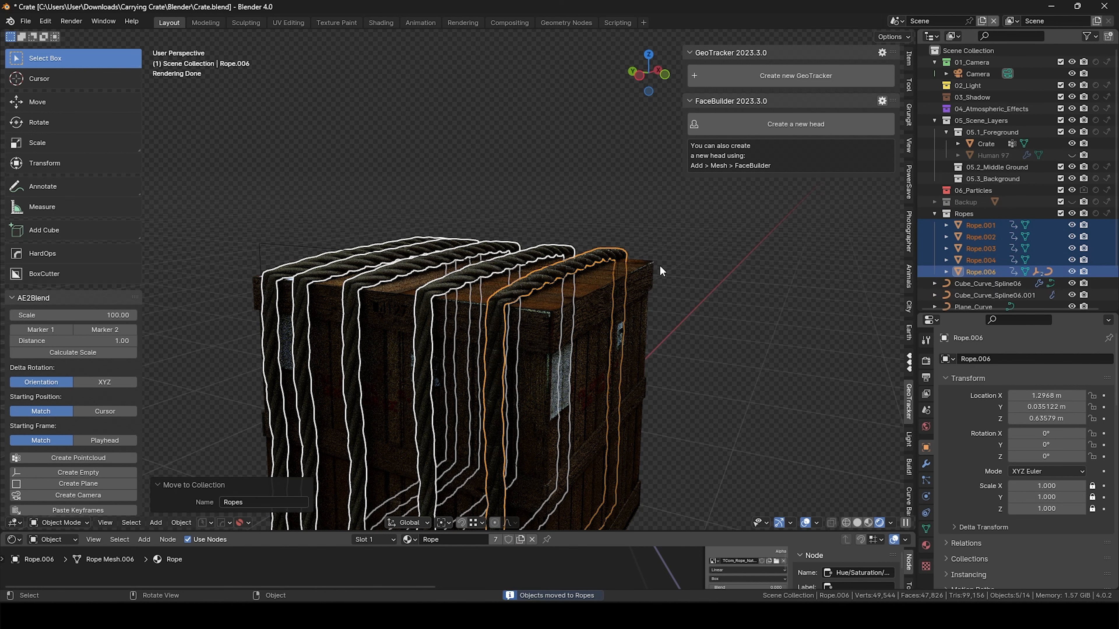
left_click(934, 214)
Select all objects in the Ropes collection and duplicate them, keeping the copies in place
left_click(960, 214)
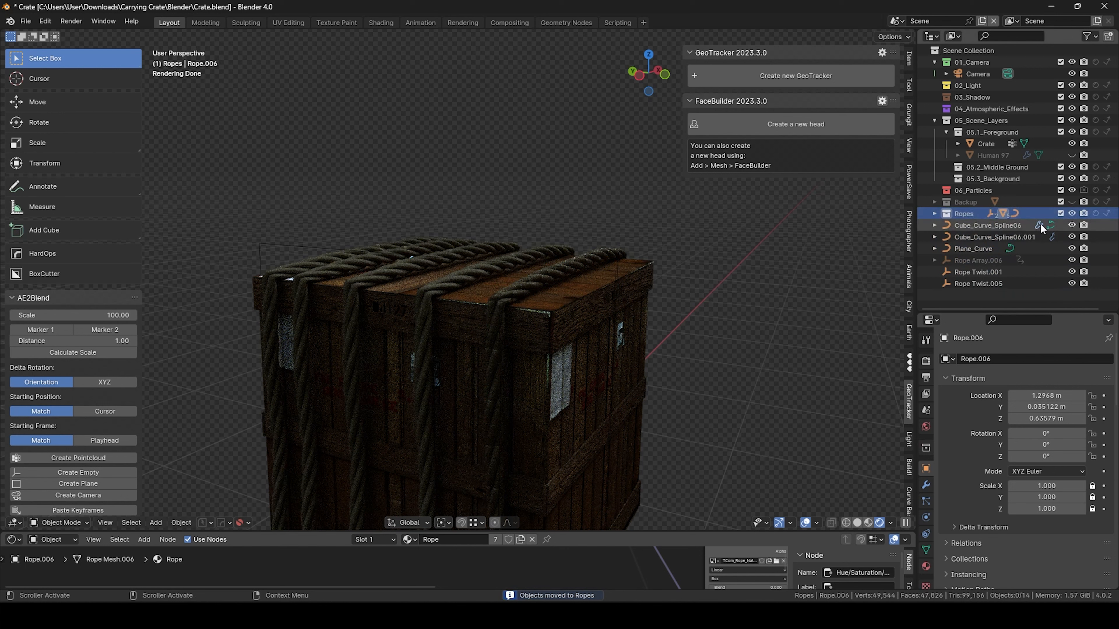
right_click(968, 208)
left_click(942, 225)
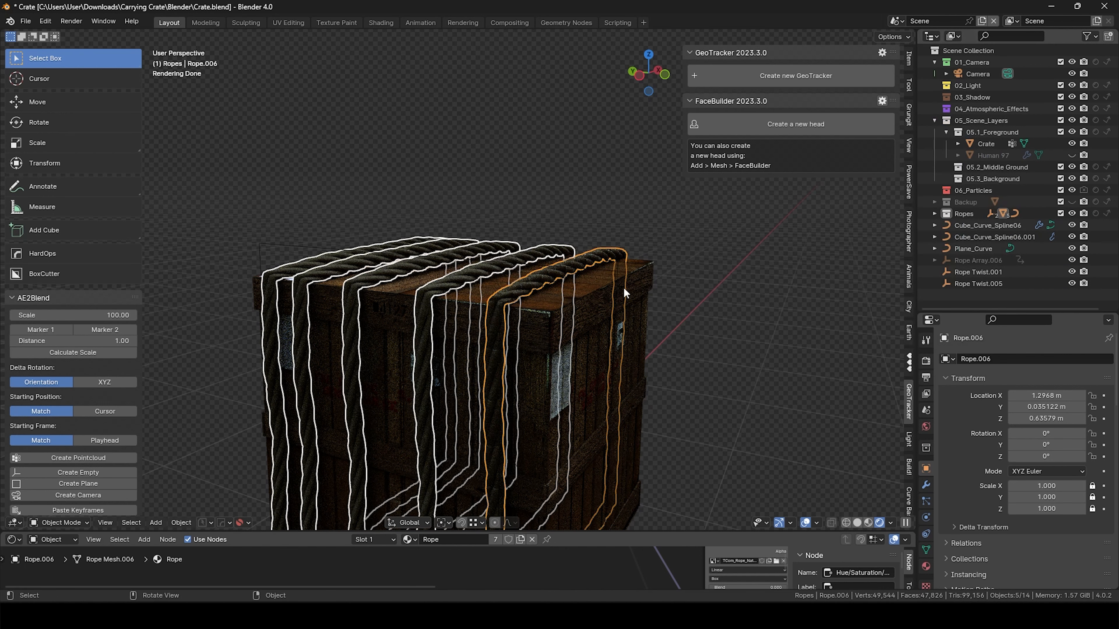
key("shift+d")
key("Escape")
Duplicate the crate, keeping the copy in its original position
left_click(986, 144)
key("shift+d")
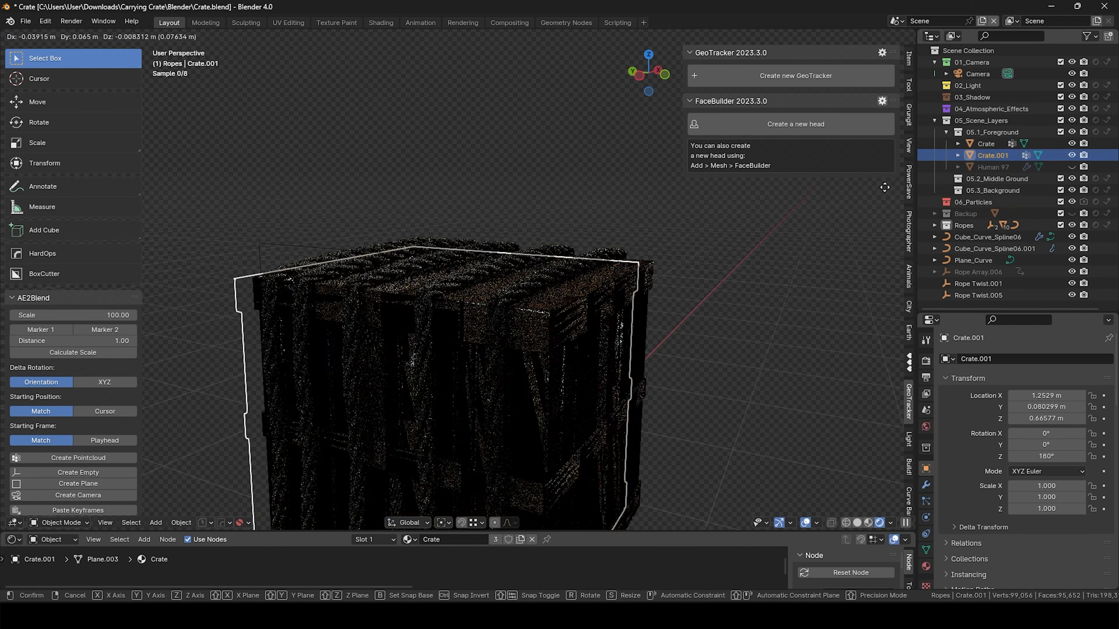
right_click(877, 197)
Expand the Ropes collection and hide the original Rope.006 to expose its overlapping duplicate
left_click(933, 225)
scroll(943, 234, "down", 4)
scroll(947, 238, "down", 1)
left_click(972, 229)
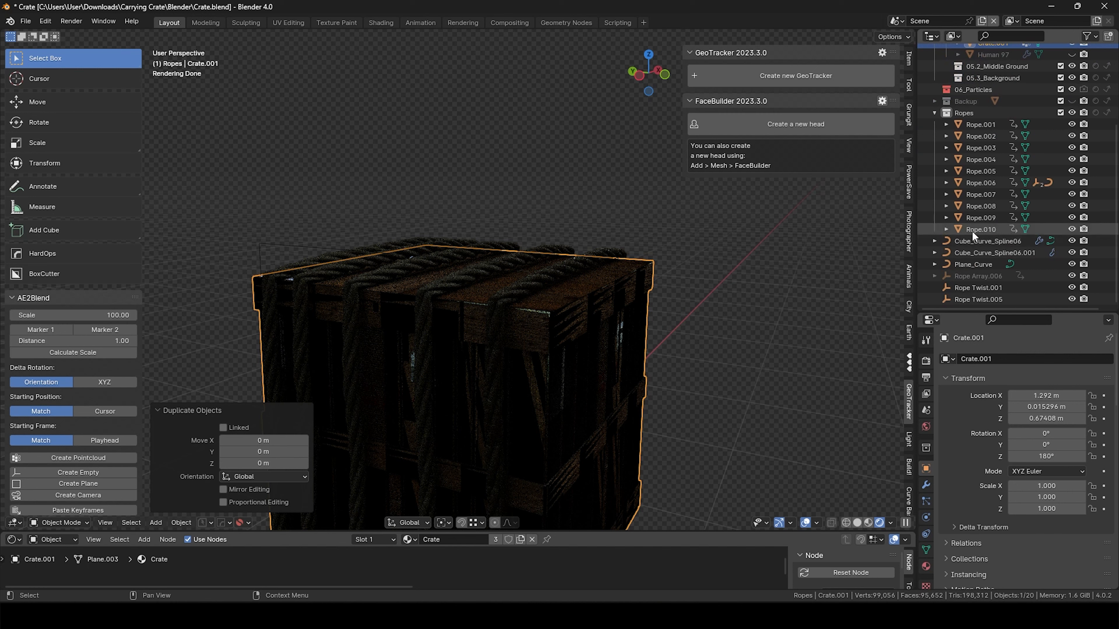
left_click(974, 194, "shift")
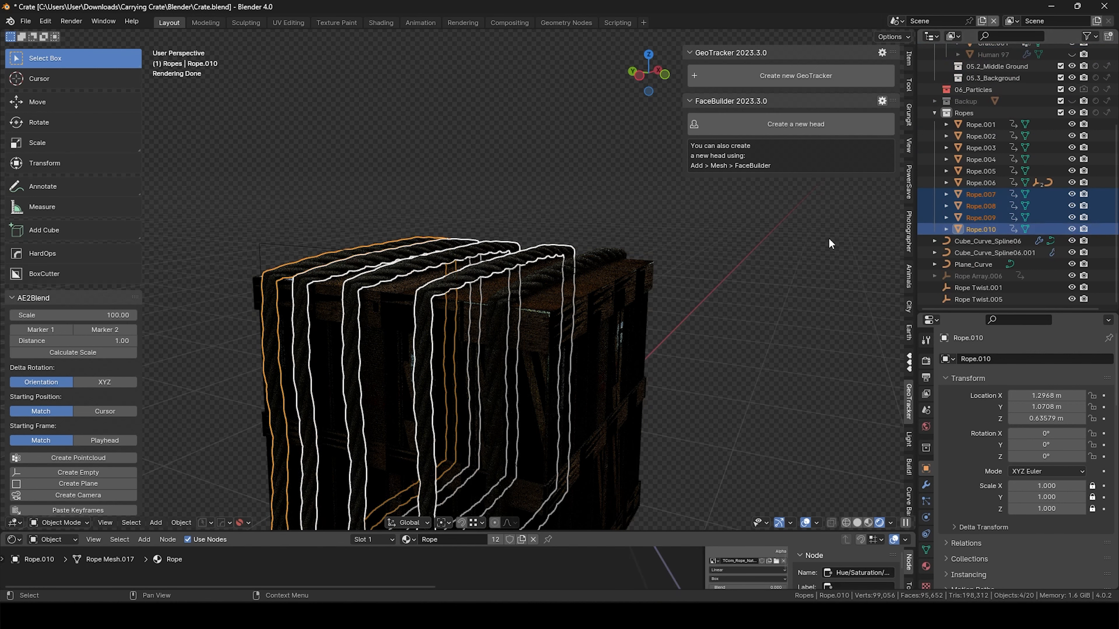
left_click(563, 278, "shift")
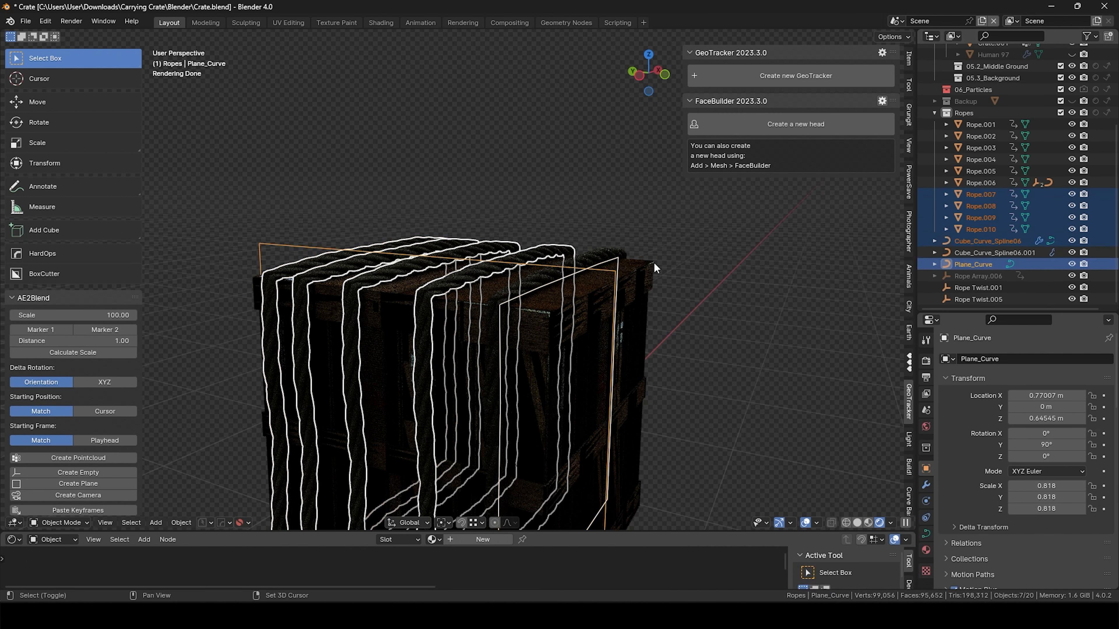
left_click(577, 262)
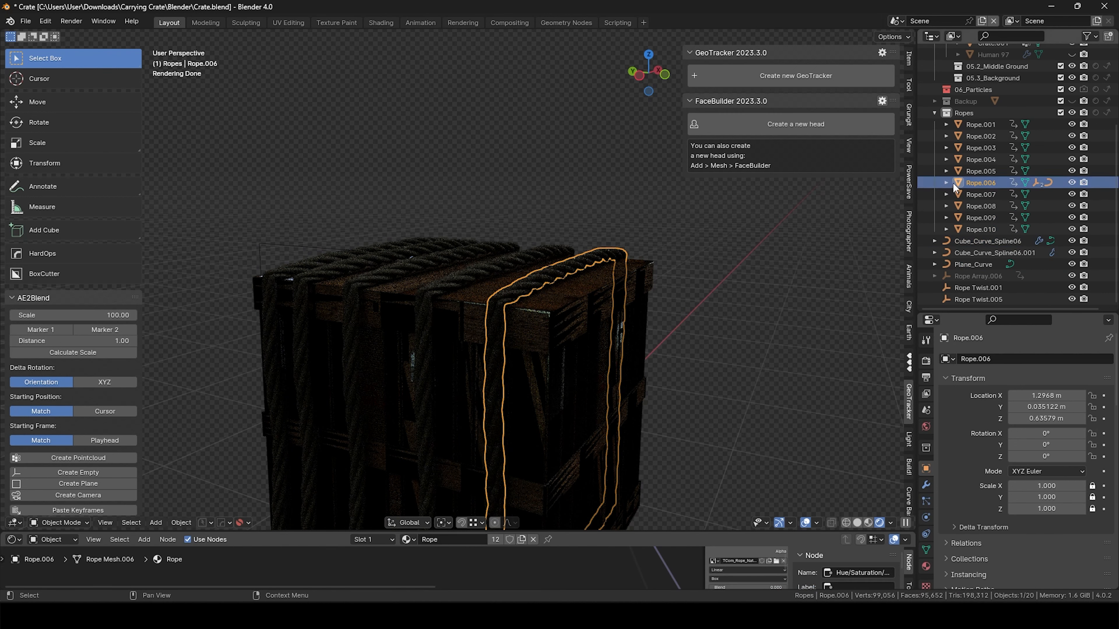
left_click(1070, 183)
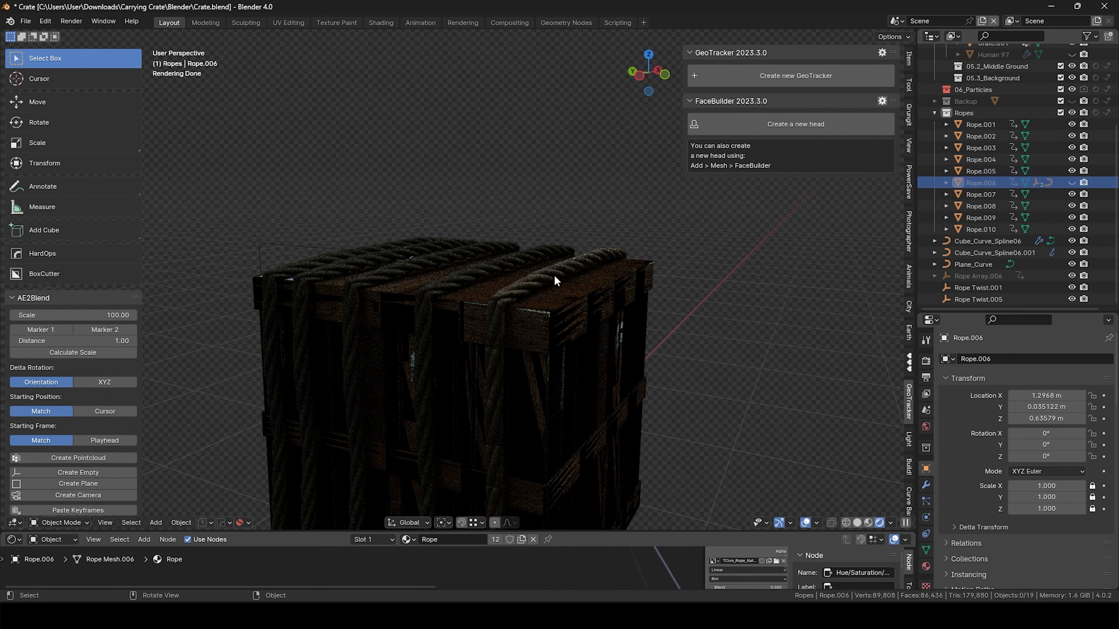
Select the duplicated ropes Rope.005 and Rope.007 to Rope.010 and join them into one mesh
left_click(554, 275)
left_click(1071, 170)
left_click(1071, 170)
left_click(990, 196, "ctrl")
left_click(985, 206, "ctrl")
left_click(979, 216, "ctrl")
left_click(978, 226, "ctrl")
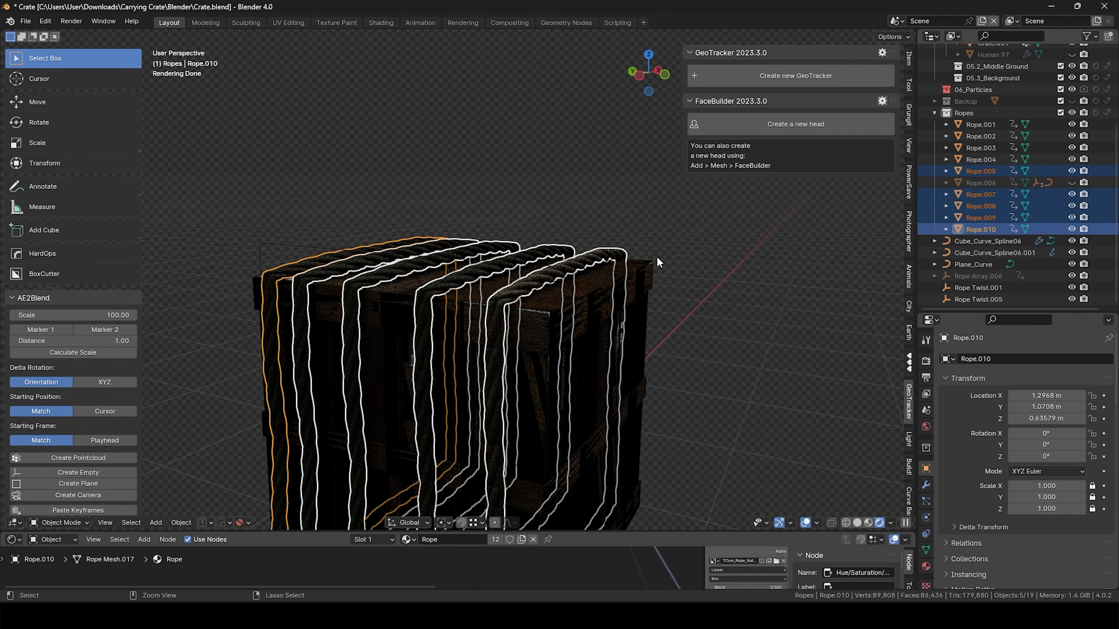
key("ctrl+j")
Move the joined Rope.010 from the Ropes collection into the 05.1_Foreground collection
scroll(983, 179, "up", 3)
scroll(983, 179, "down", 1)
left_click_drag(978, 271, 959, 114)
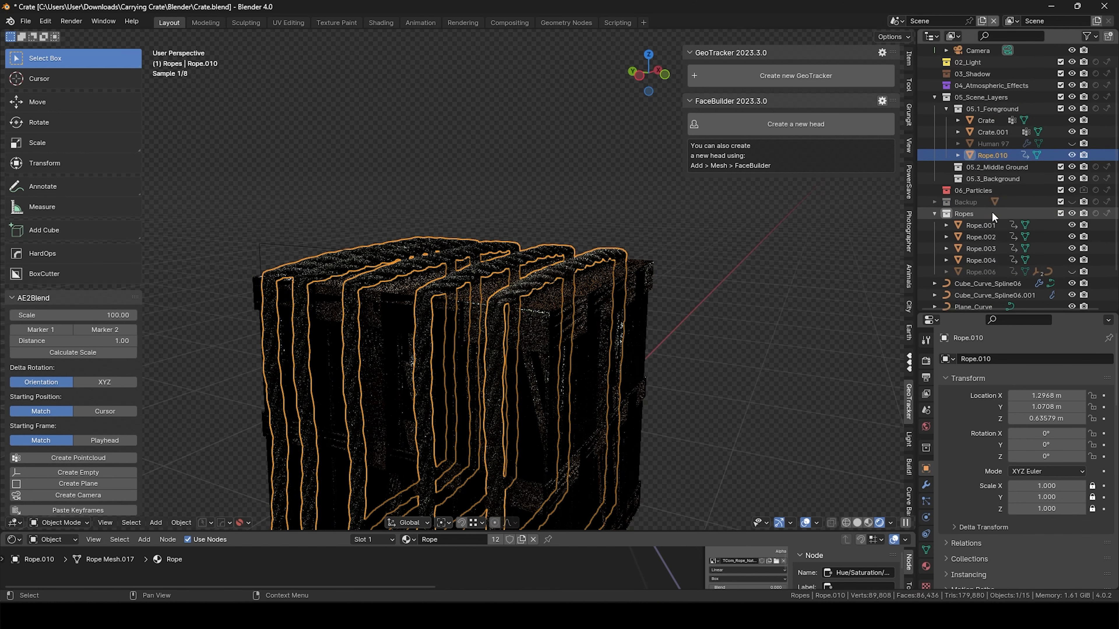
Unhide Rope.006 in the Ropes collection, and join Crate.001 with Rope.010 into one mesh
left_click(980, 271)
left_click(1072, 274)
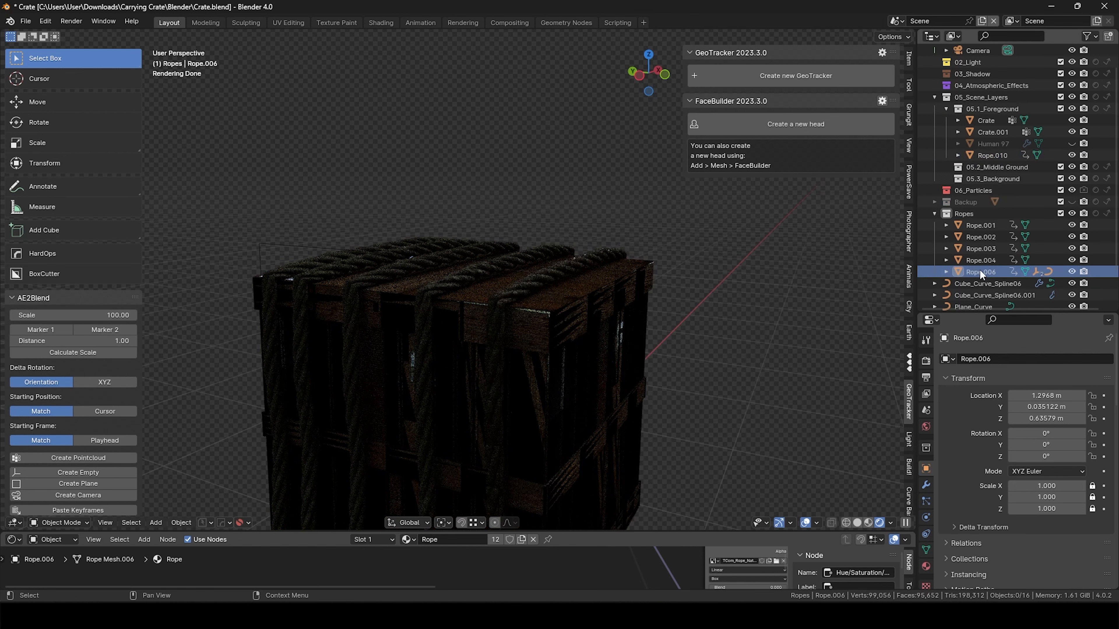
left_click(988, 119)
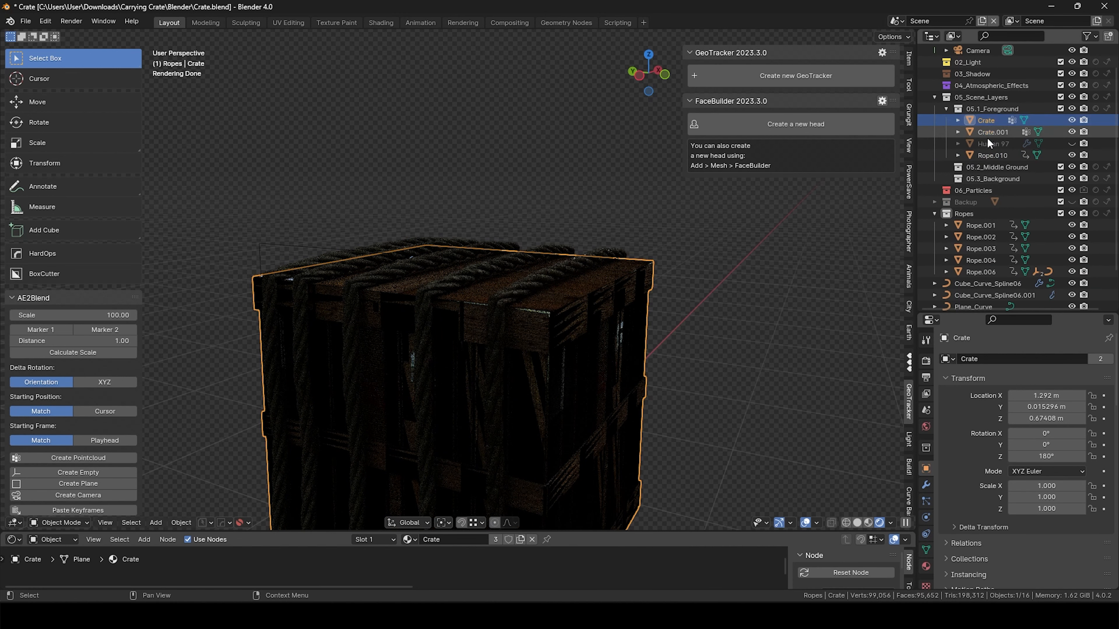
left_click(988, 134)
left_click(990, 154, "ctrl")
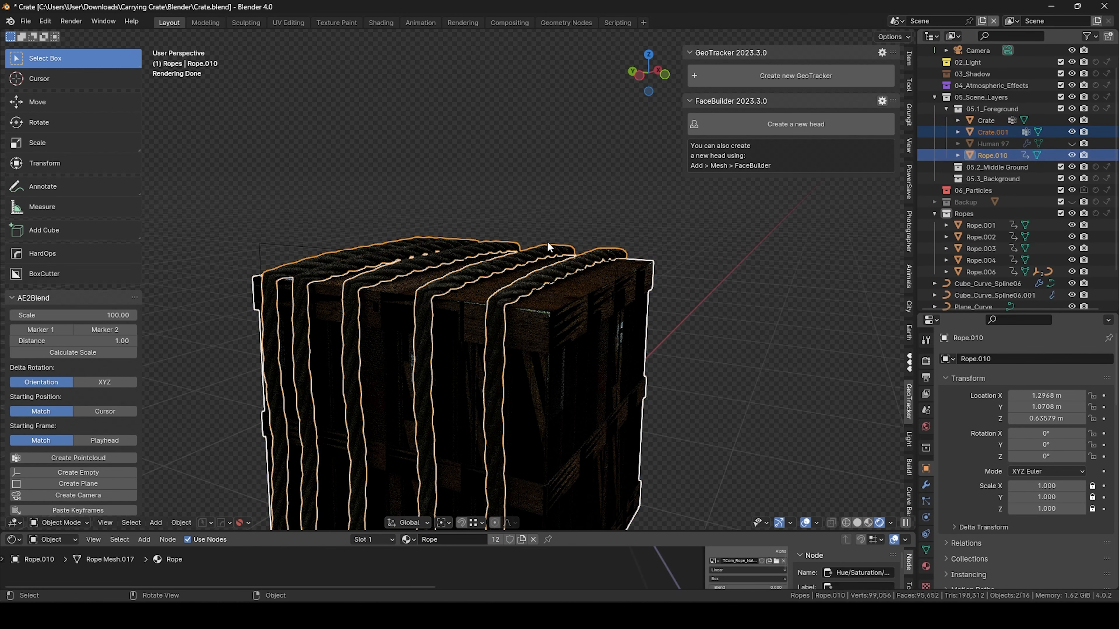
key("ctrl+j")
Rename the joined crate-and-ropes mesh Shirinkwrap and move it into the 05.3_Background collection
double_click(981, 148)
scroll(986, 147, "up", 2)
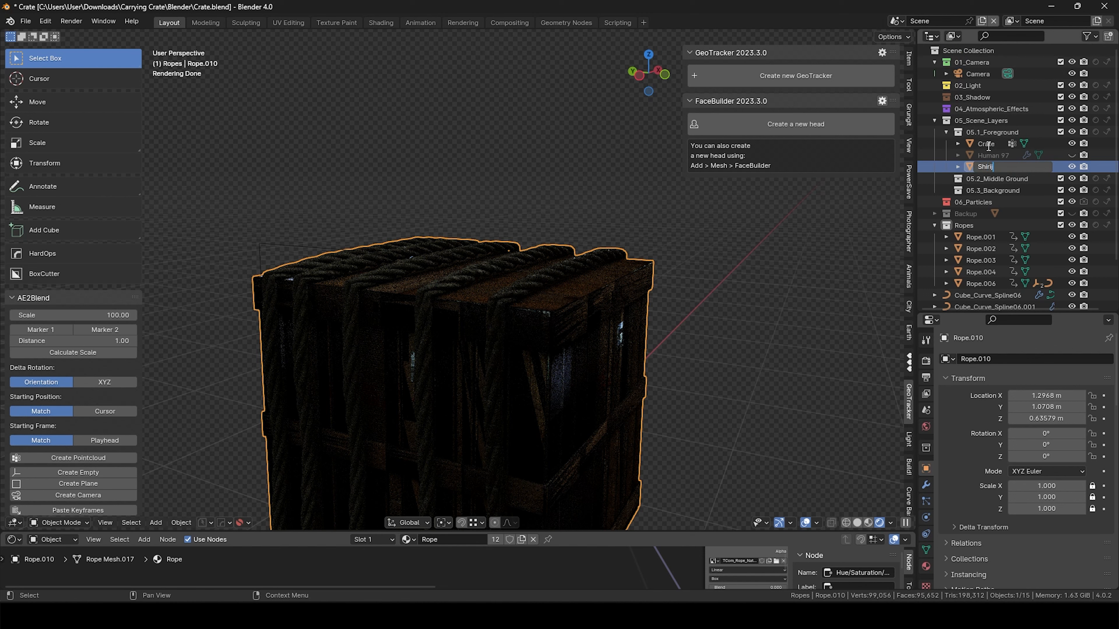
type("Shirinkwrap")
key("Return")
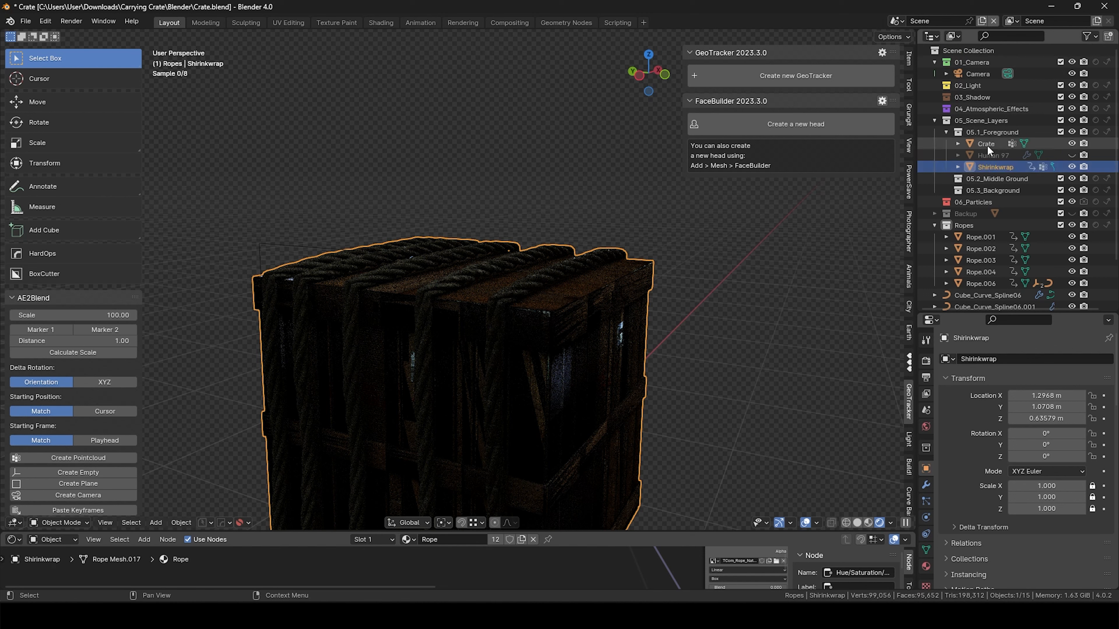
left_click_drag(993, 190, 991, 189)
left_click(945, 132)
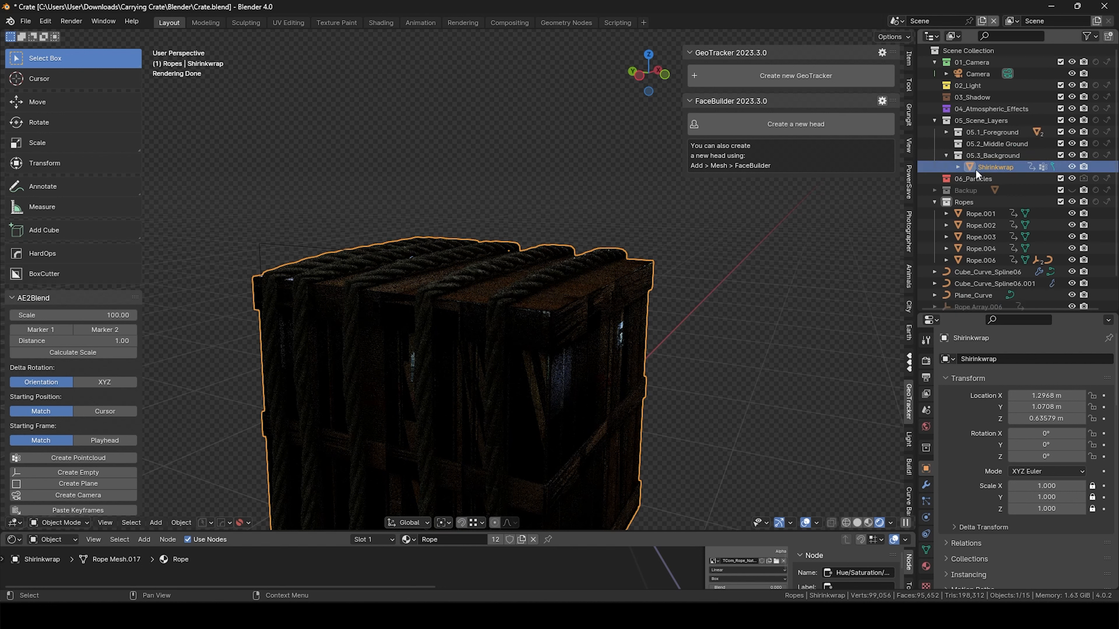
Delete the leftover empties Rope Twist.001 and Rope Twist.005
scroll(984, 229, "down", 2)
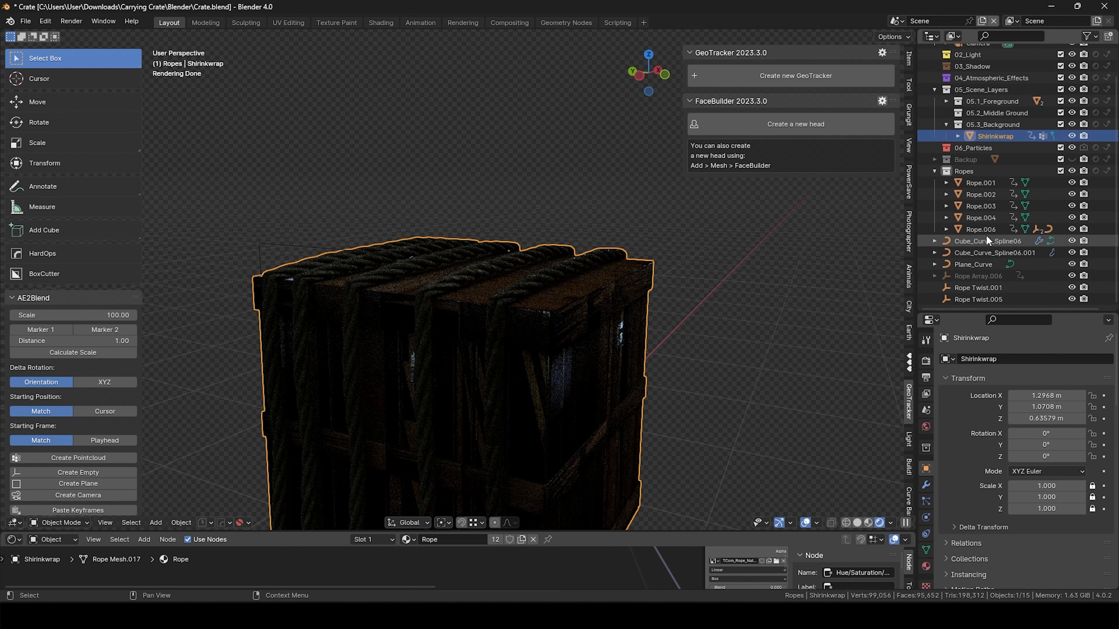
left_click(985, 288)
left_click(967, 263)
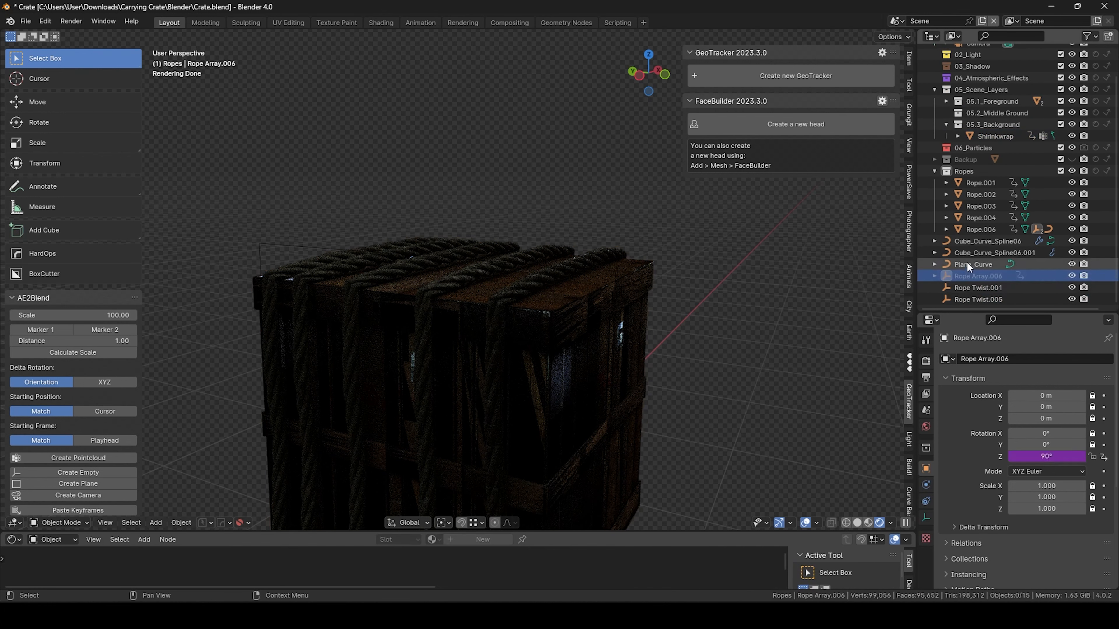
left_click(975, 299)
left_click(972, 287, "shift")
key("x")
left_click(646, 265)
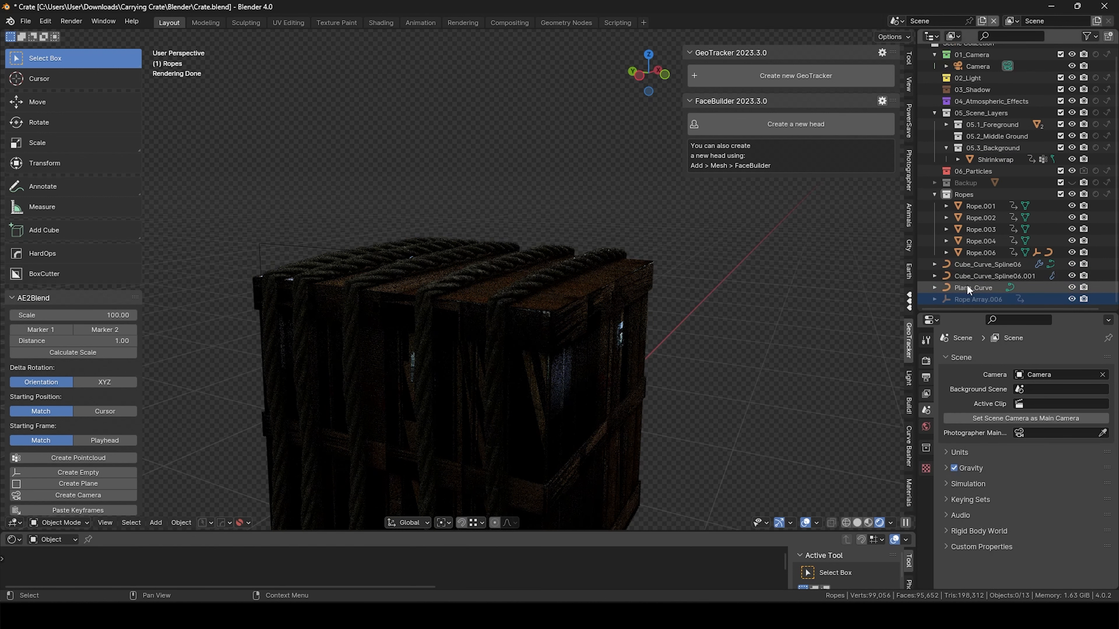
Delete the leftover curves Cube_Curve_Spline06 and Cube_Curve_Spline06.001
left_click(967, 278)
left_click(976, 265, "shift")
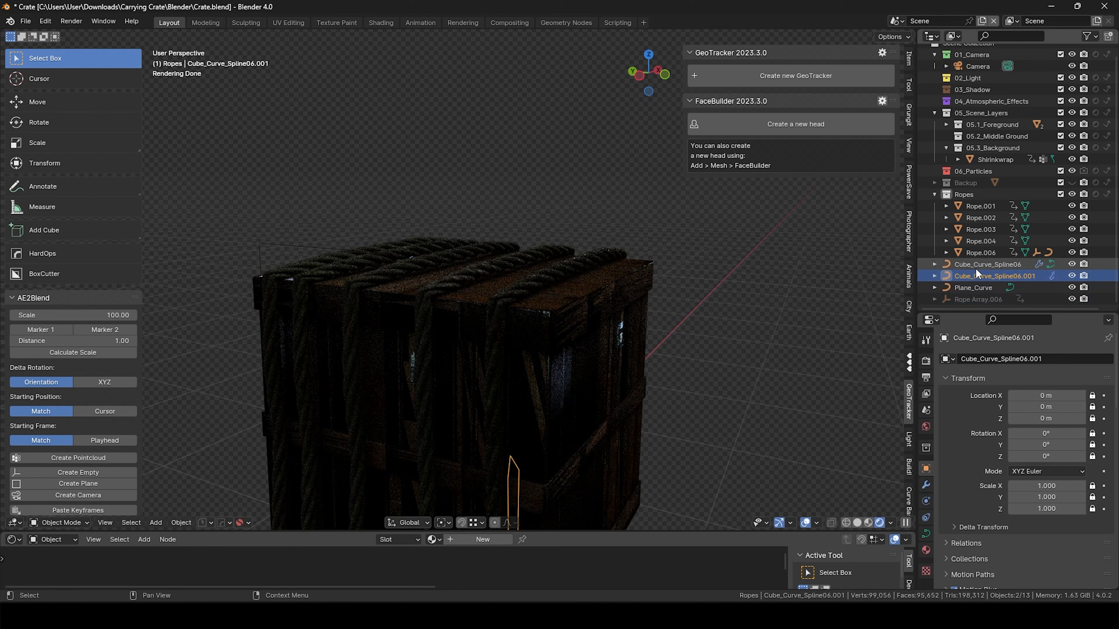
key("x")
left_click(713, 252)
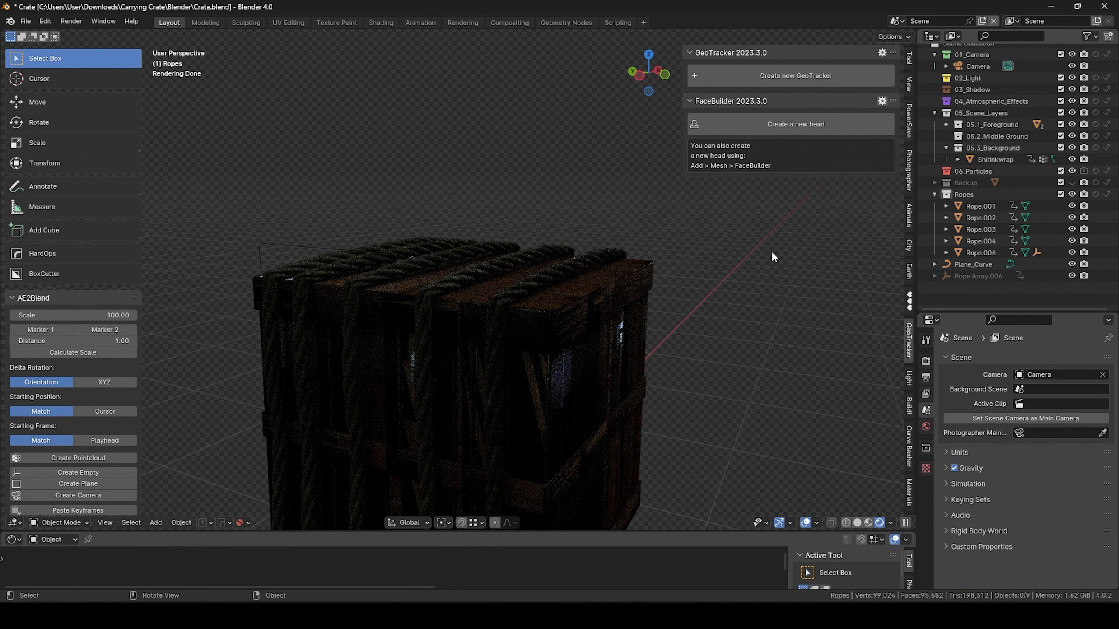
Select the crosswise Plane_Curve around the crate and apply its location, rotation and scale
middle_click_drag(484, 306, 602, 329)
scroll(483, 321, "down", 3)
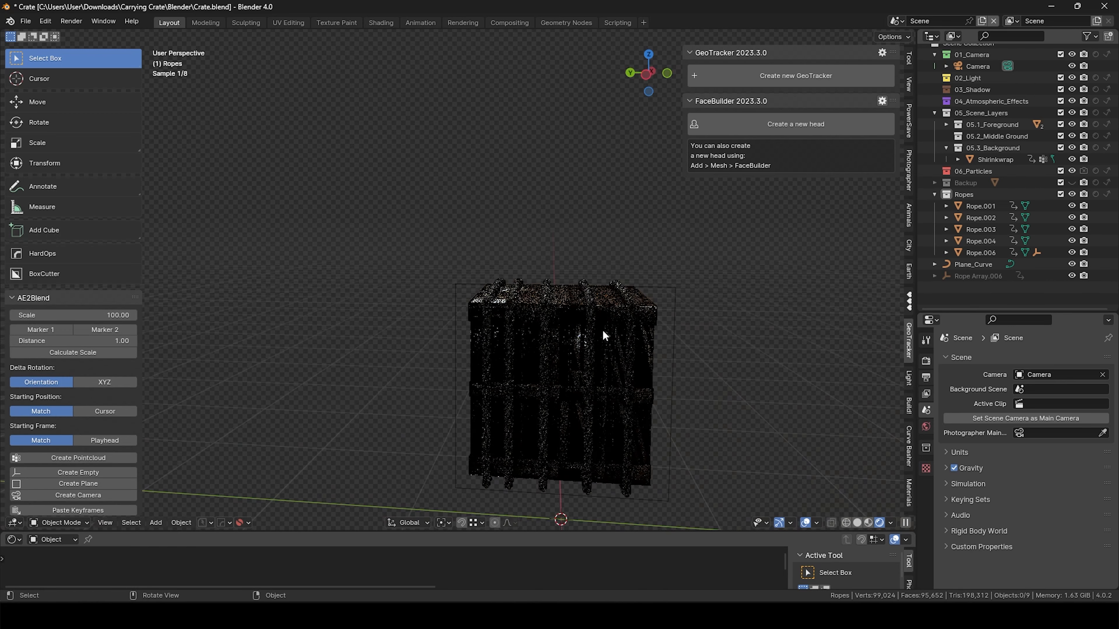
left_click(650, 291)
scroll(764, 318, "up", 1)
scroll(763, 317, "up", 2)
key("ctrl+a")
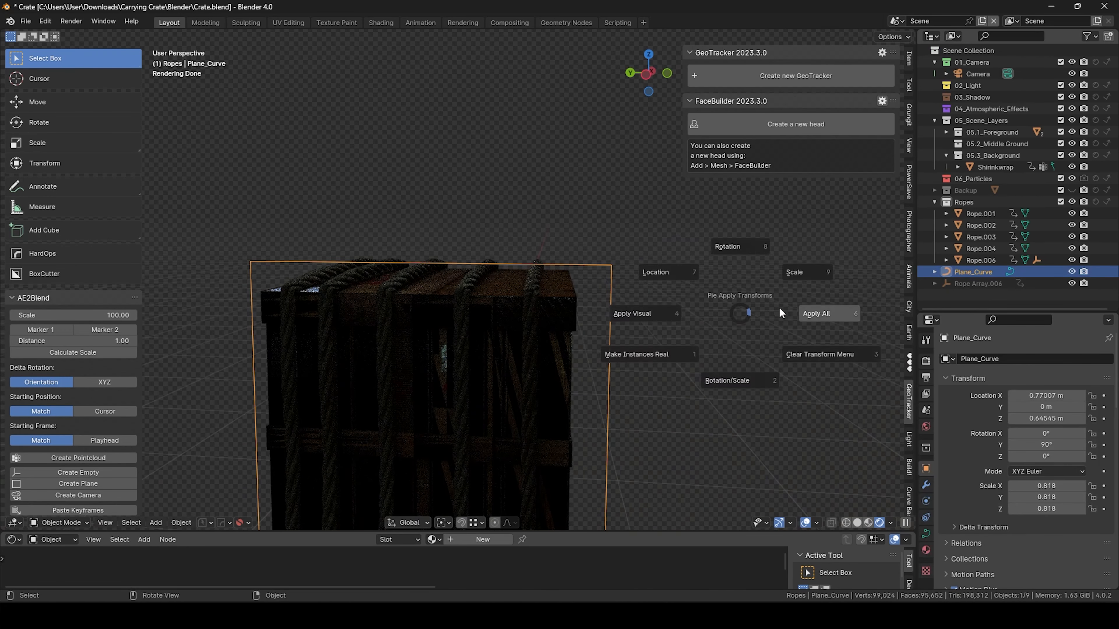
left_click(836, 313)
Add a Shrinkwrap modifier to Plane_Curve, targeting the Shirinkwrap mesh with a 0.1 m offset
left_click(925, 485)
left_click(981, 363)
mouse_move(972, 360)
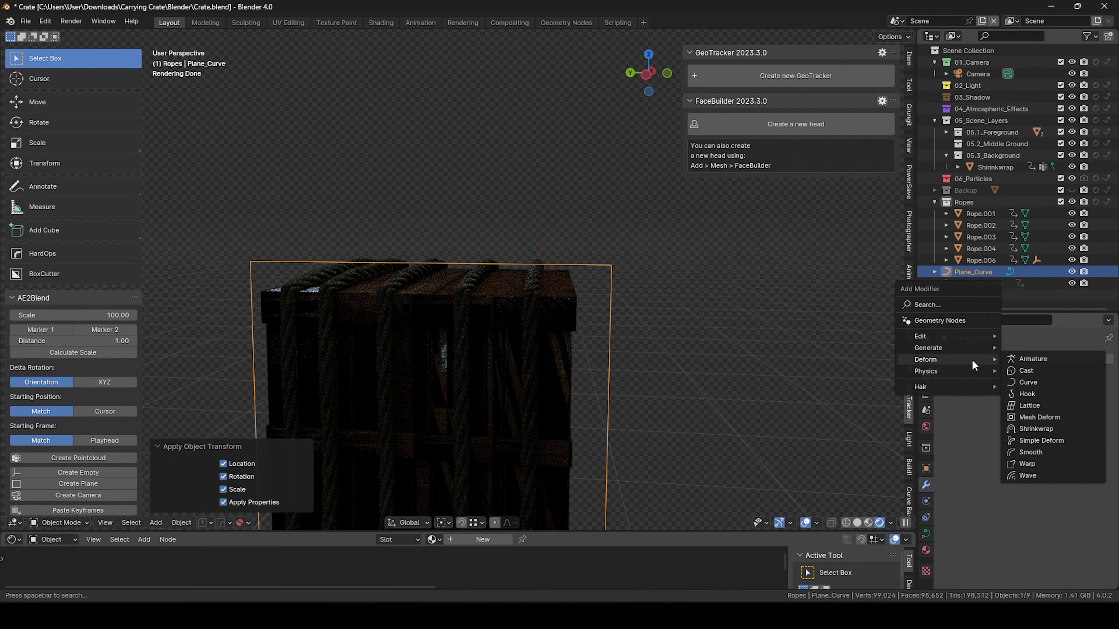
left_click(1026, 428)
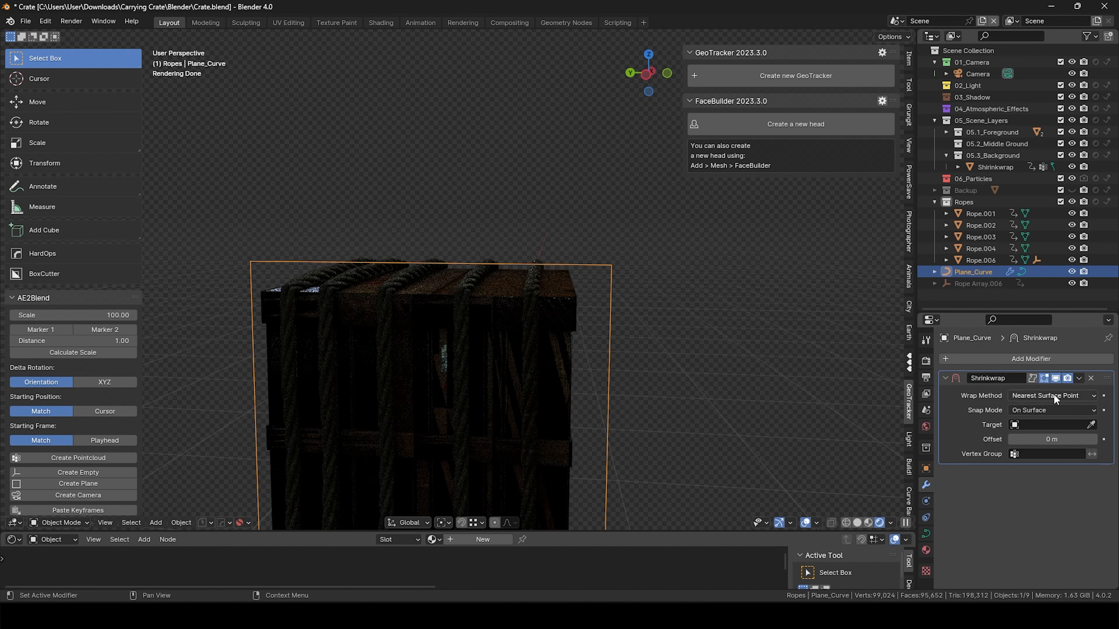
left_click(1090, 424)
left_click(995, 167)
left_click_drag(1050, 440, 1068, 441)
Subdivide all segments of Plane_Curve with 10 cuts and return to Object Mode
key("Tab")
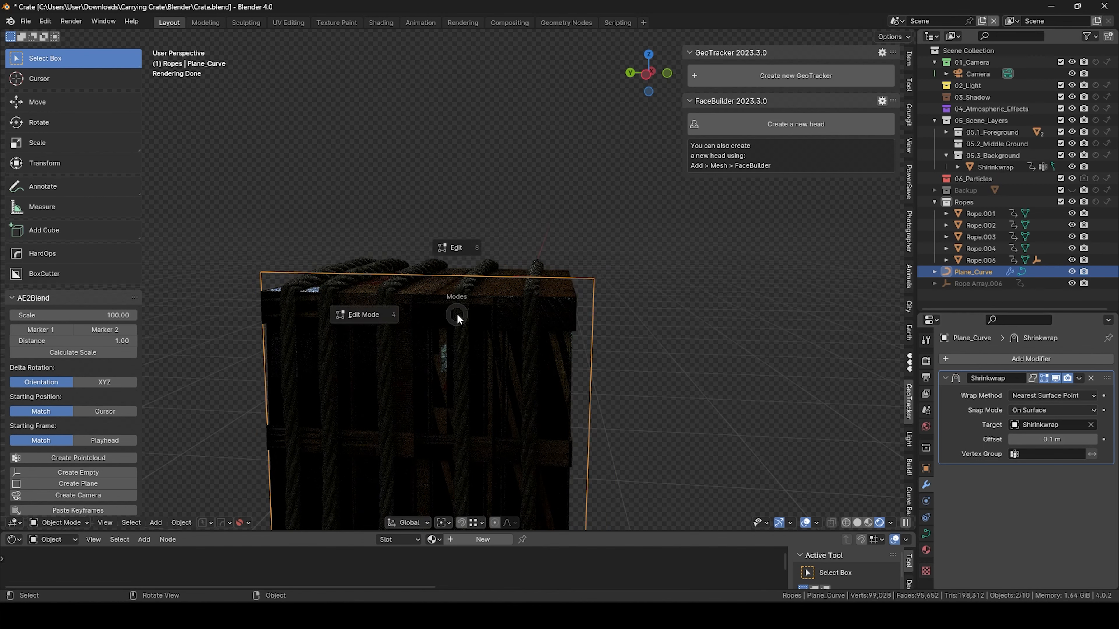
left_click(460, 251)
left_click(572, 281)
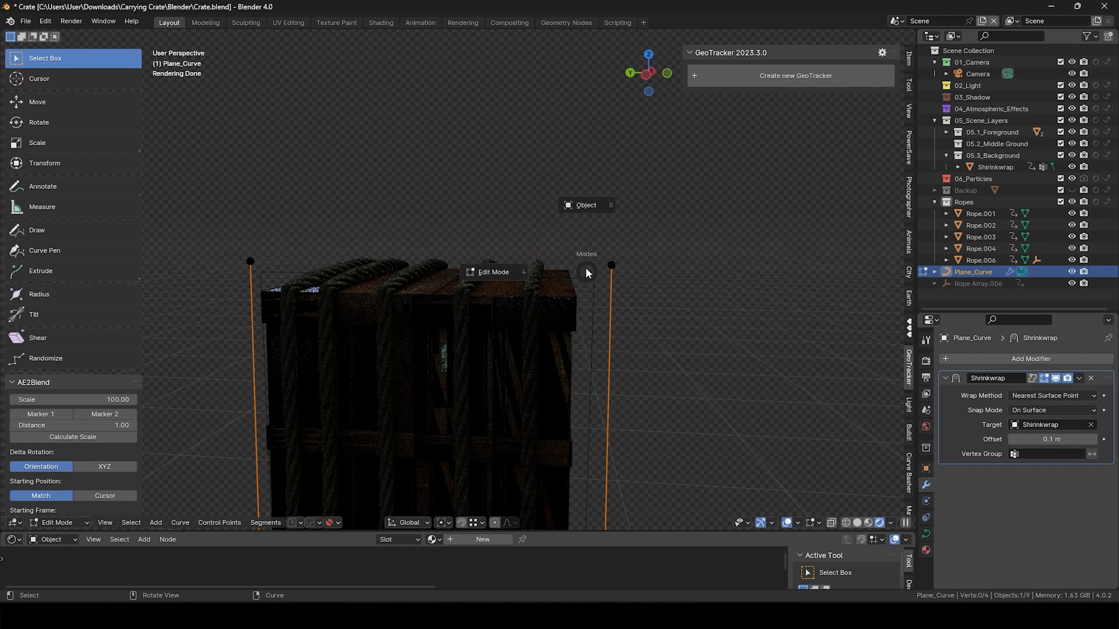
key("a")
right_click(584, 258)
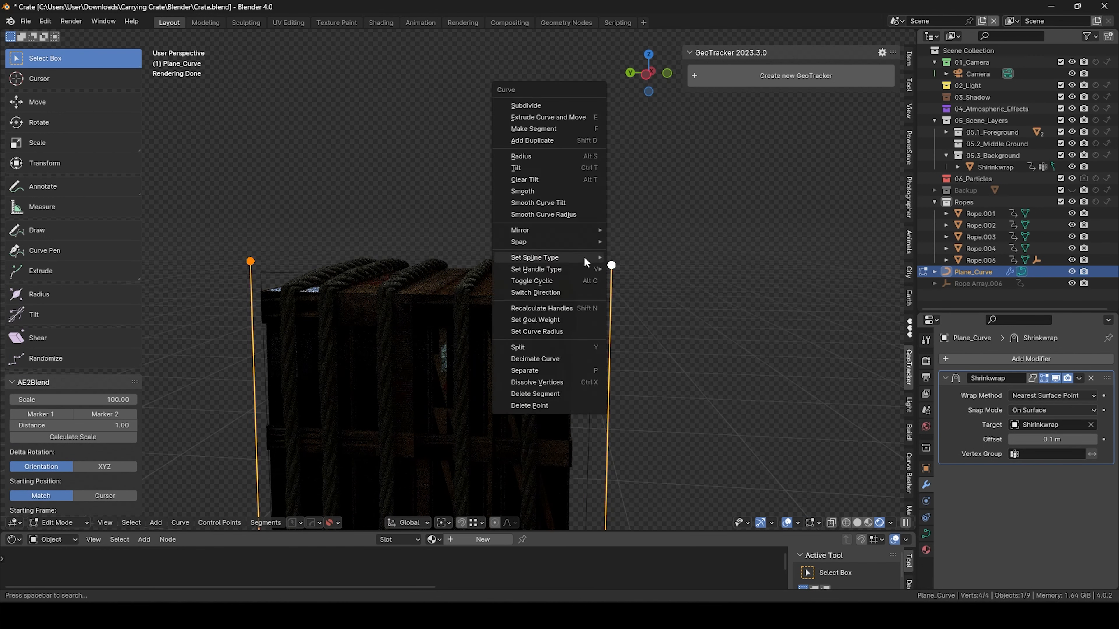
left_click(560, 104)
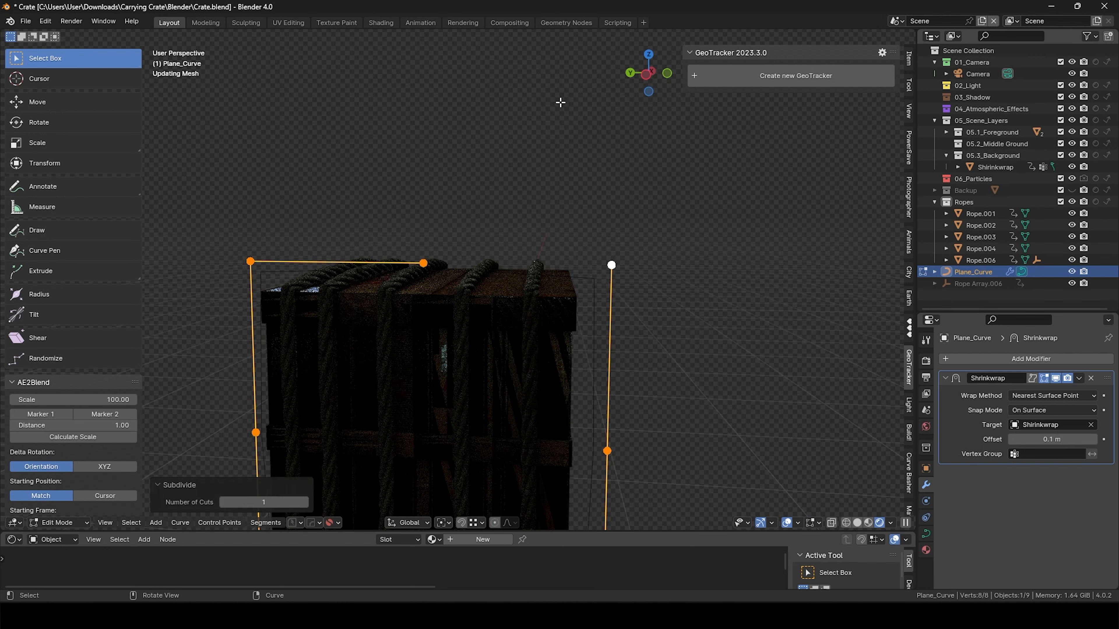
left_click(304, 502)
left_click(304, 502)
left_click(305, 502)
left_click(305, 503)
left_click(305, 503)
left_click(305, 502)
left_click(305, 502)
left_click(305, 502)
left_click(305, 502)
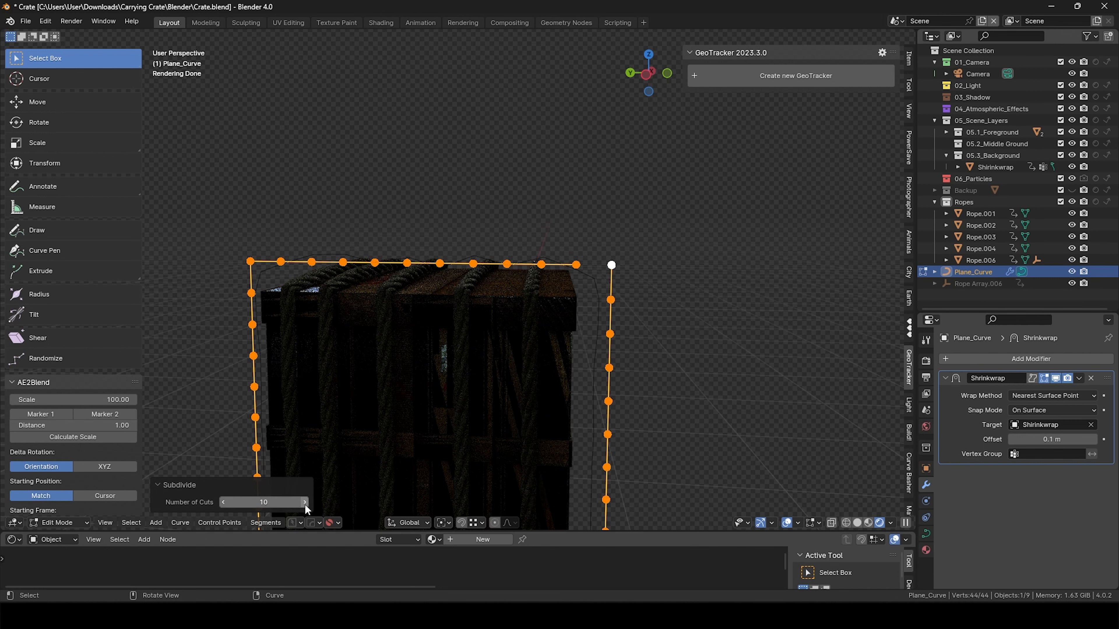
key("ctrl+Tab")
left_click(420, 183)
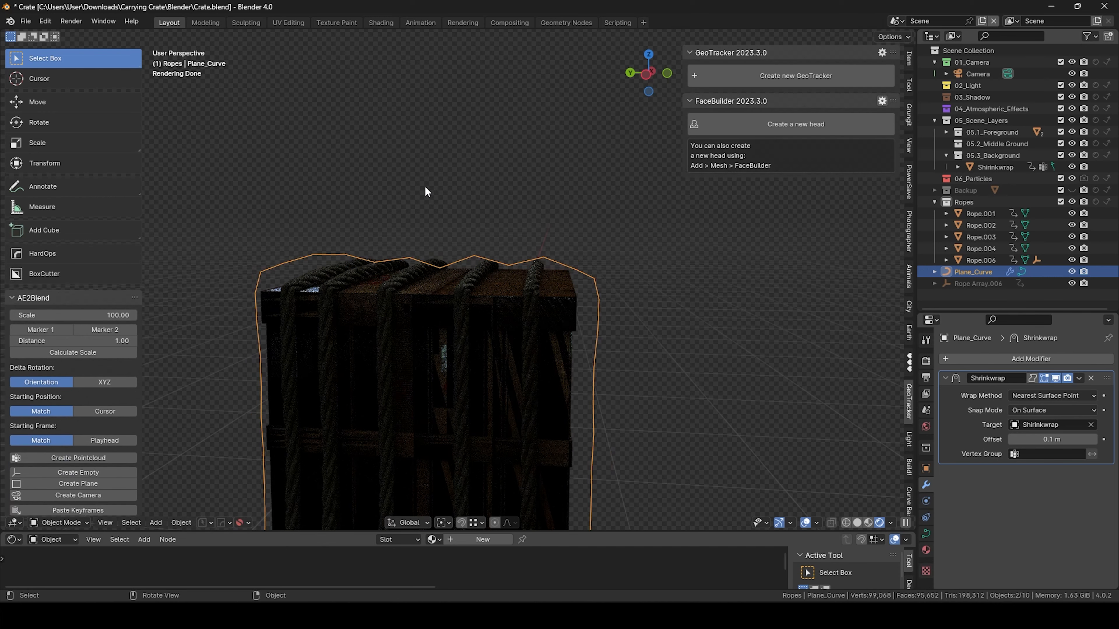
Set the offset of Plane_Curve's Shrinkwrap modifier to 0.025 m
middle_click_drag(436, 217, 498, 253)
scroll(482, 272, "up", 4)
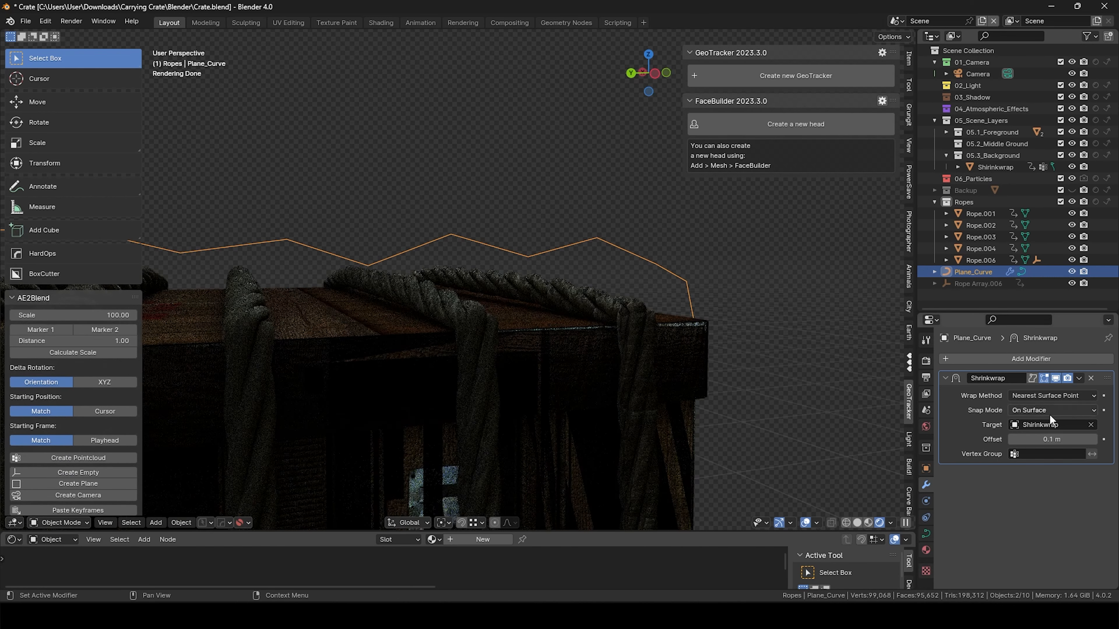
left_click_drag(1052, 440, 1033, 439)
Try converting Plane_Curve to a rope with its Shrinkwrap modifier unapplied, and undo the conversion
scroll(649, 372, "down", 4)
middle_click_drag(649, 372, 490, 306)
key("q")
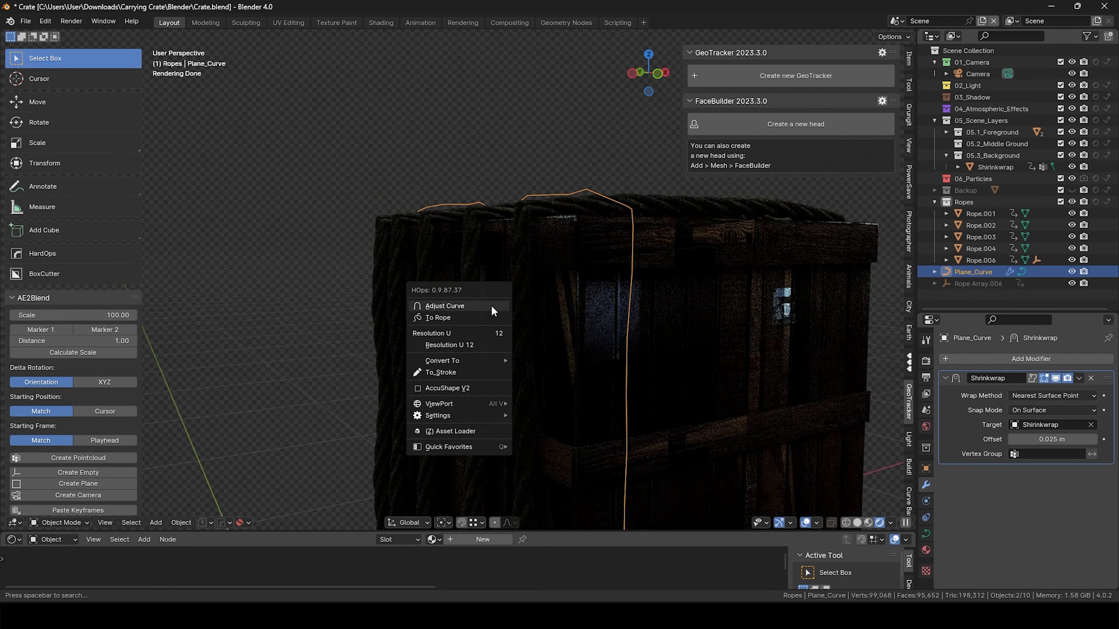
left_click(490, 324)
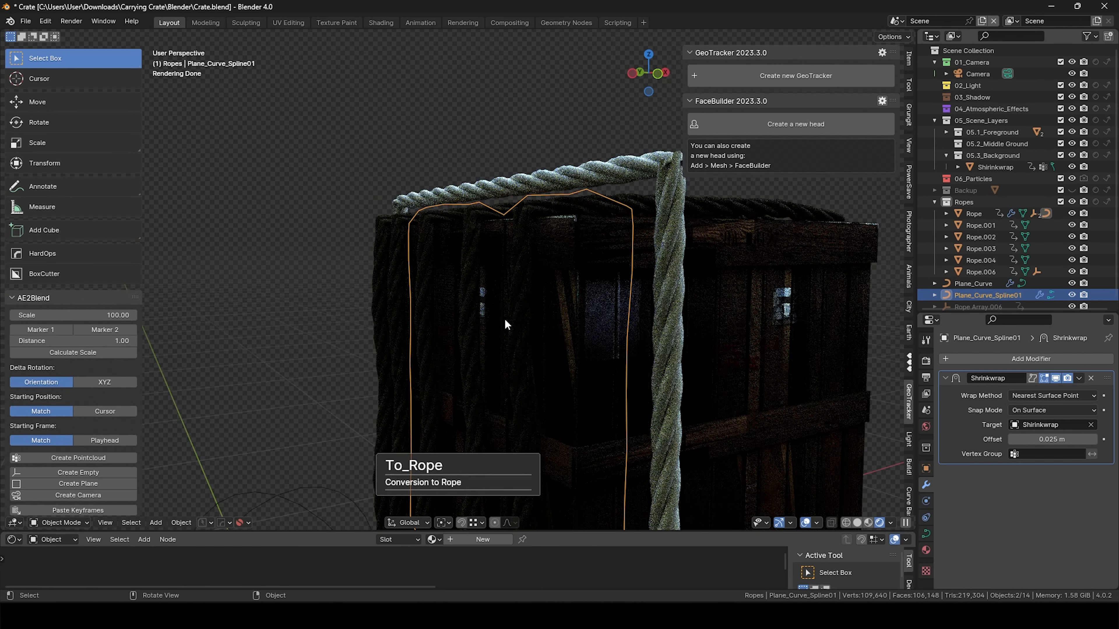
middle_click_drag(505, 320, 582, 328)
key("ctrl+z")
Apply all transforms and the Shrinkwrap modifier on Plane_Curve
key("ctrl+a")
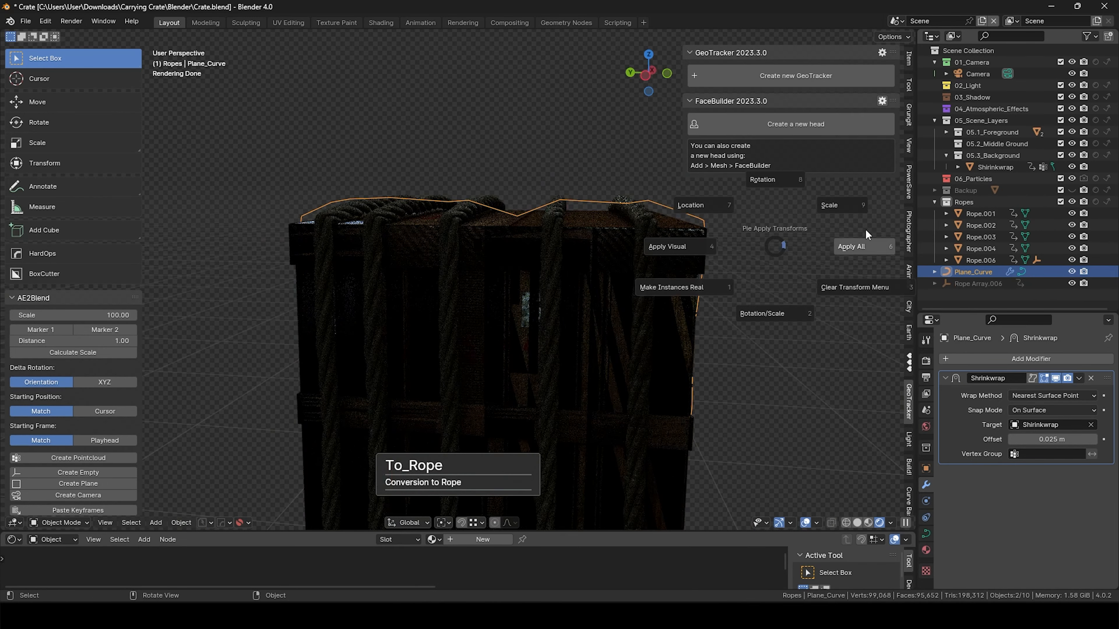
left_click(866, 235)
key("q")
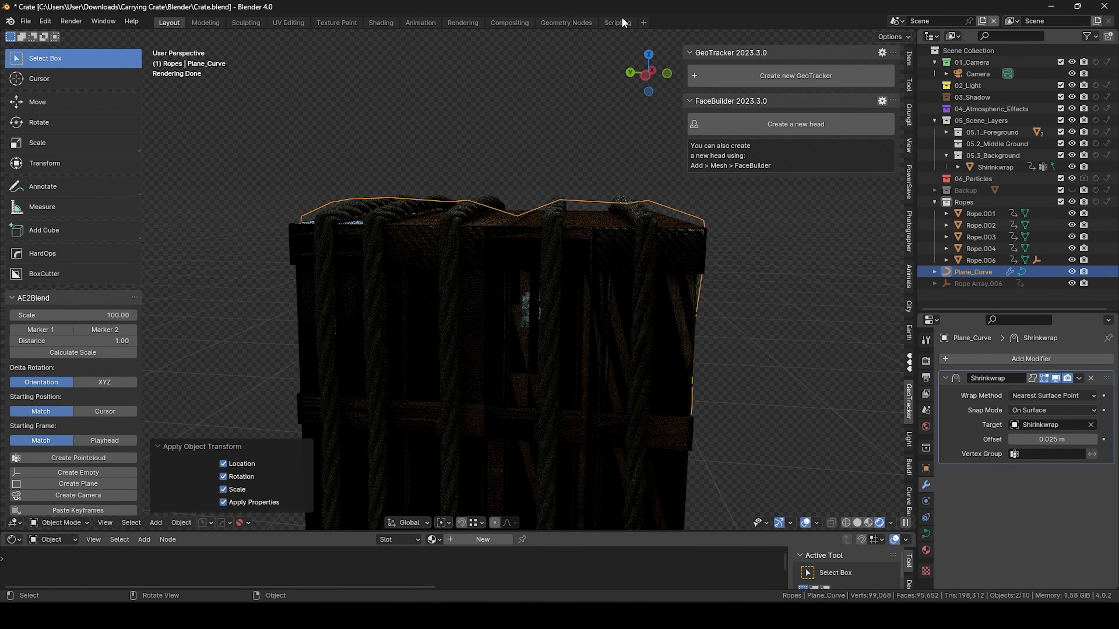
left_click(1020, 391)
Convert the wrapped Plane_Curve to a rope with HardOps To Rope
right_click(604, 263)
left_click(604, 263)
middle_click_drag(566, 309, 570, 273)
scroll(570, 272, "down", 1)
scroll(893, 293, "down", 2)
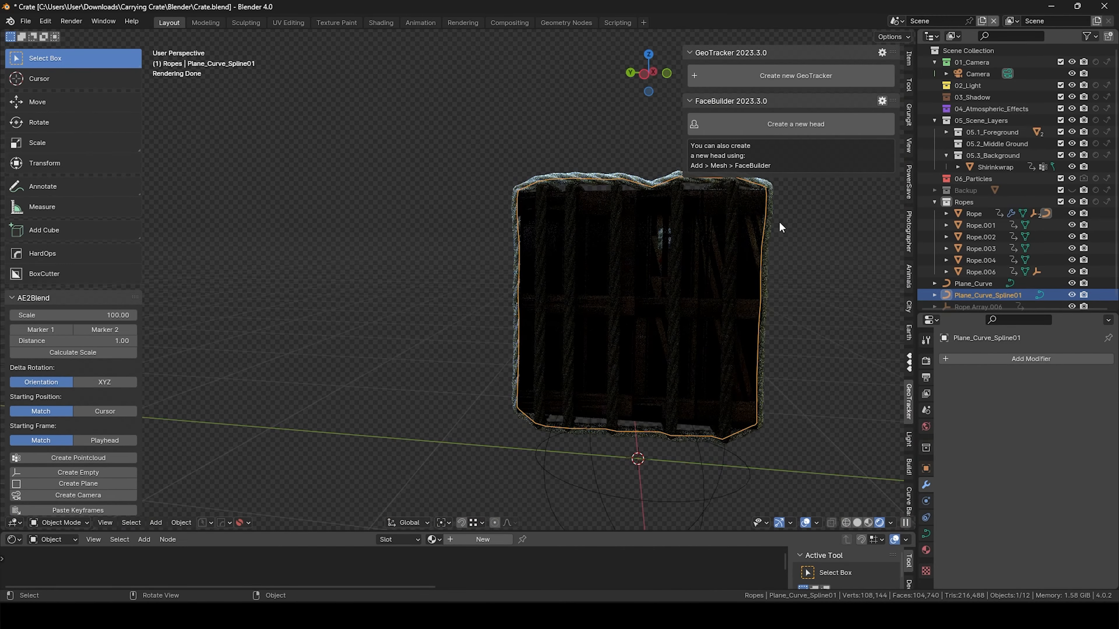
Set the Thickness Displace strength of the new crosswise rope to 0.015
left_click(773, 215)
left_click(945, 378)
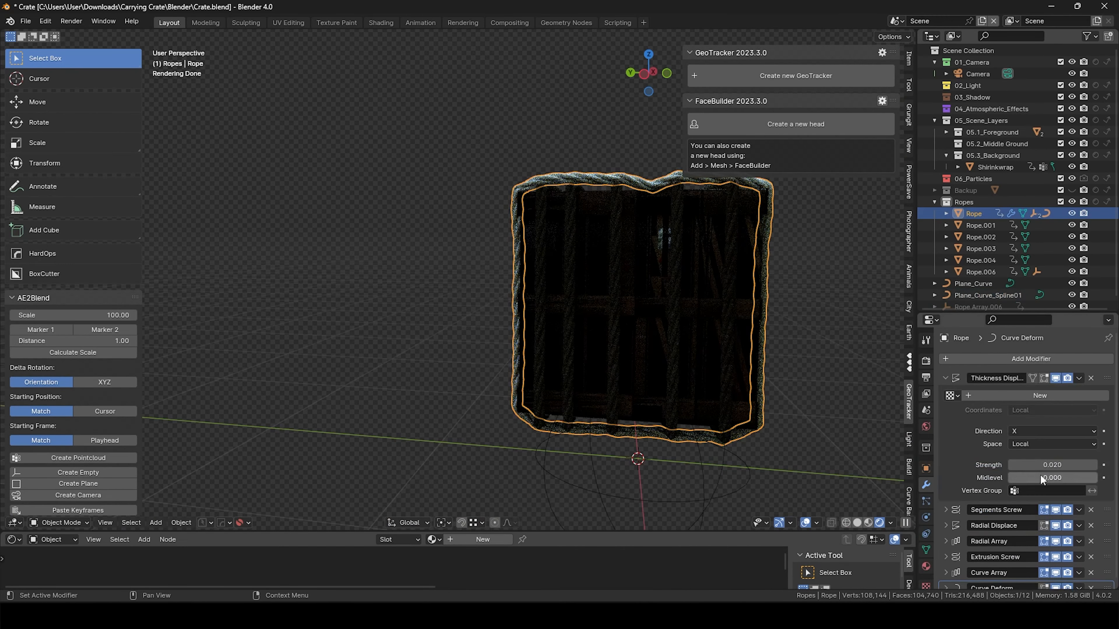
left_click(1047, 463)
type("15")
key("Return")
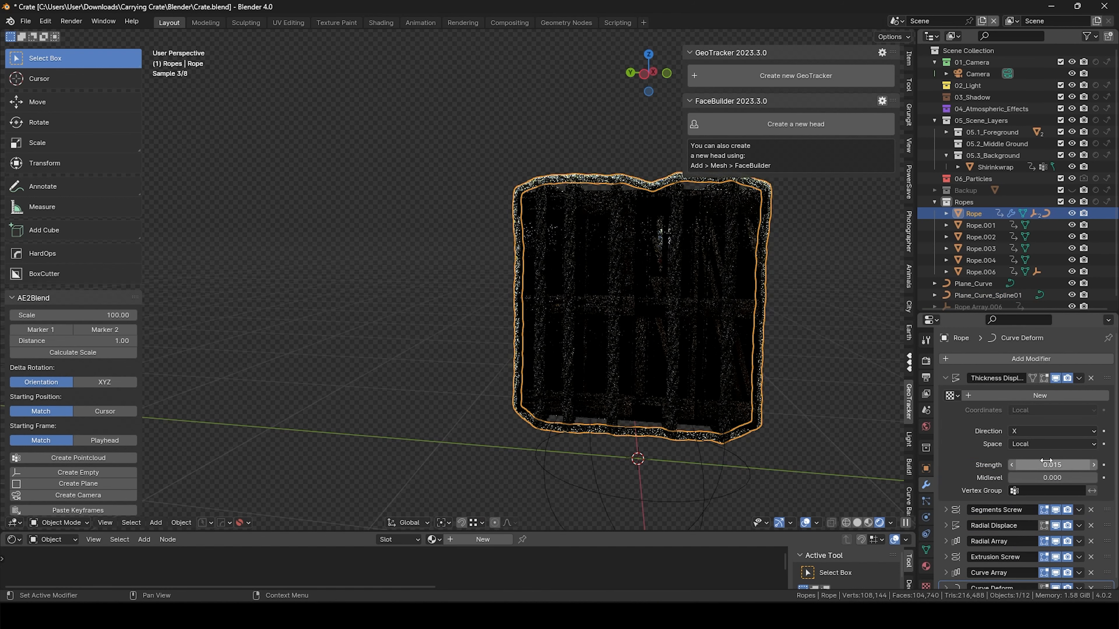
Assign the existing Rope material to the crosswise rope and convert it to a mesh
middle_click_drag(844, 355, 538, 219)
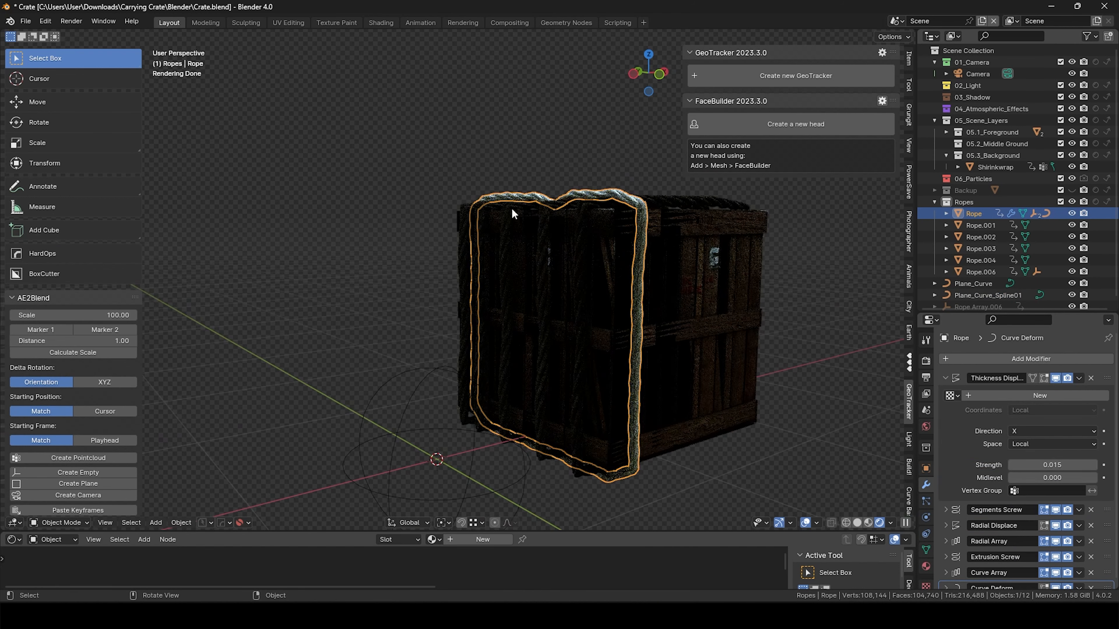
left_click(433, 539)
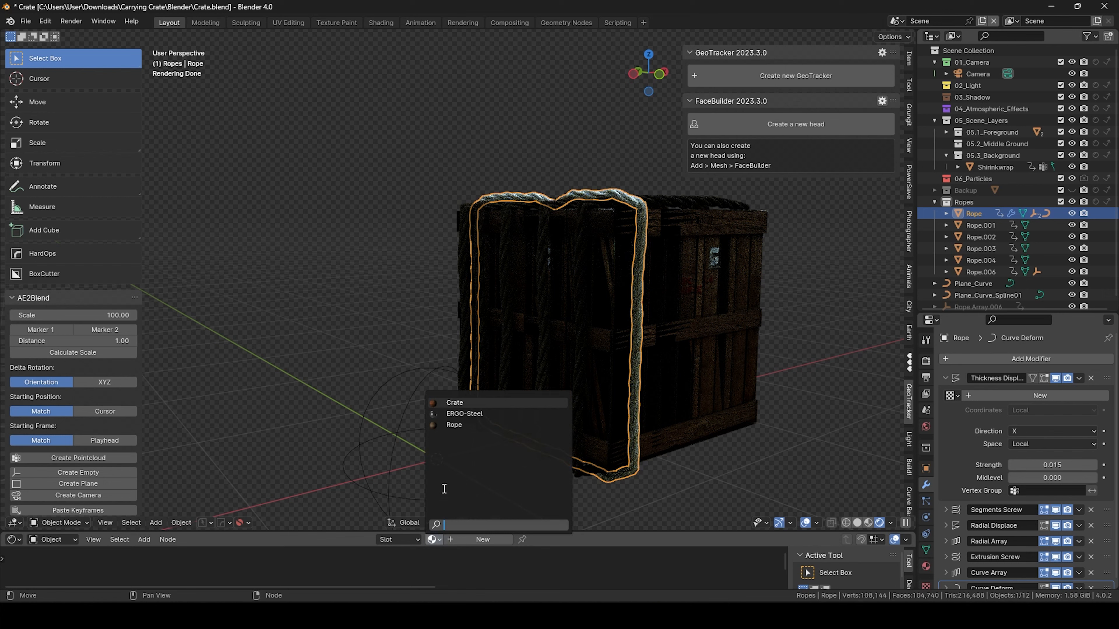
left_click(454, 425)
middle_click_drag(660, 308, 551, 277)
right_click(551, 276)
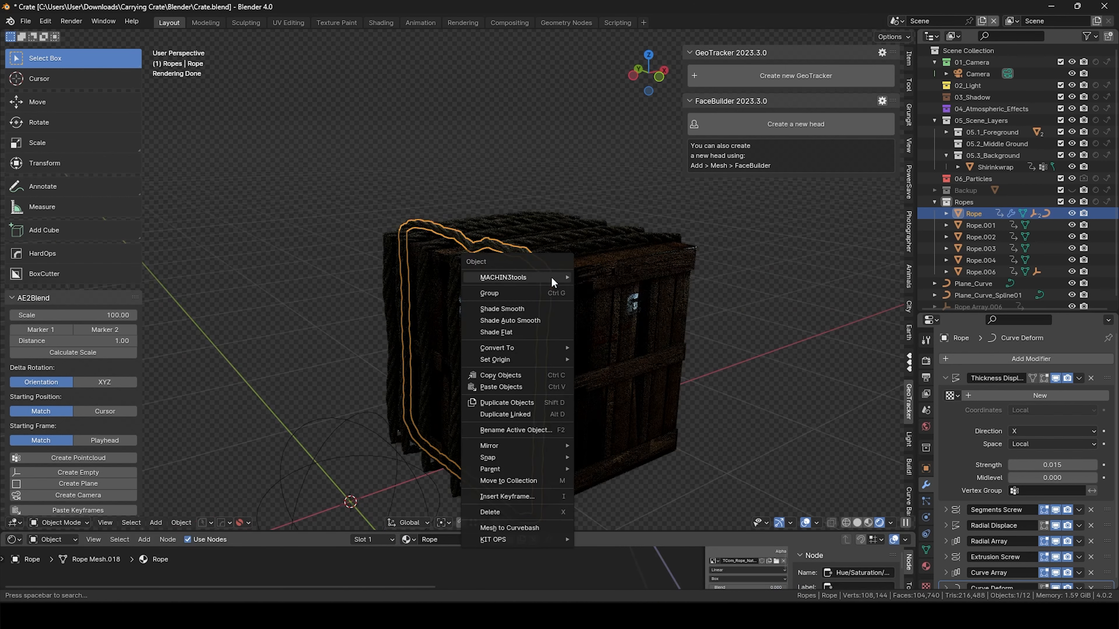
mouse_move(555, 349)
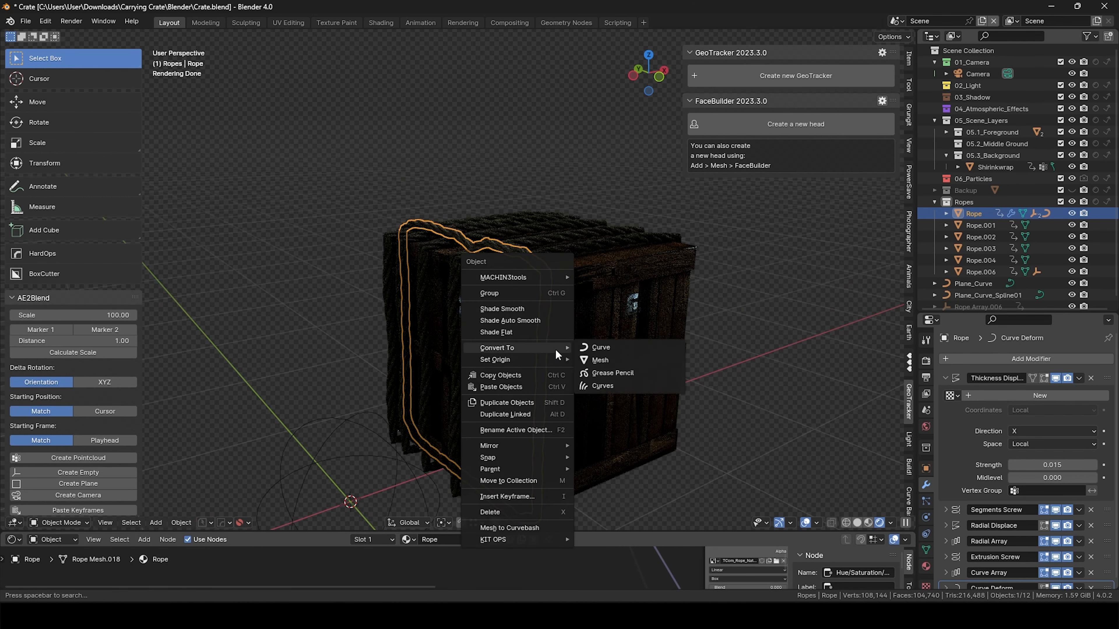
left_click(654, 361)
Delete the guide curves Plane_Curve and Plane_Curve_Spline01
scroll(978, 284, "down", 1)
left_click(977, 273)
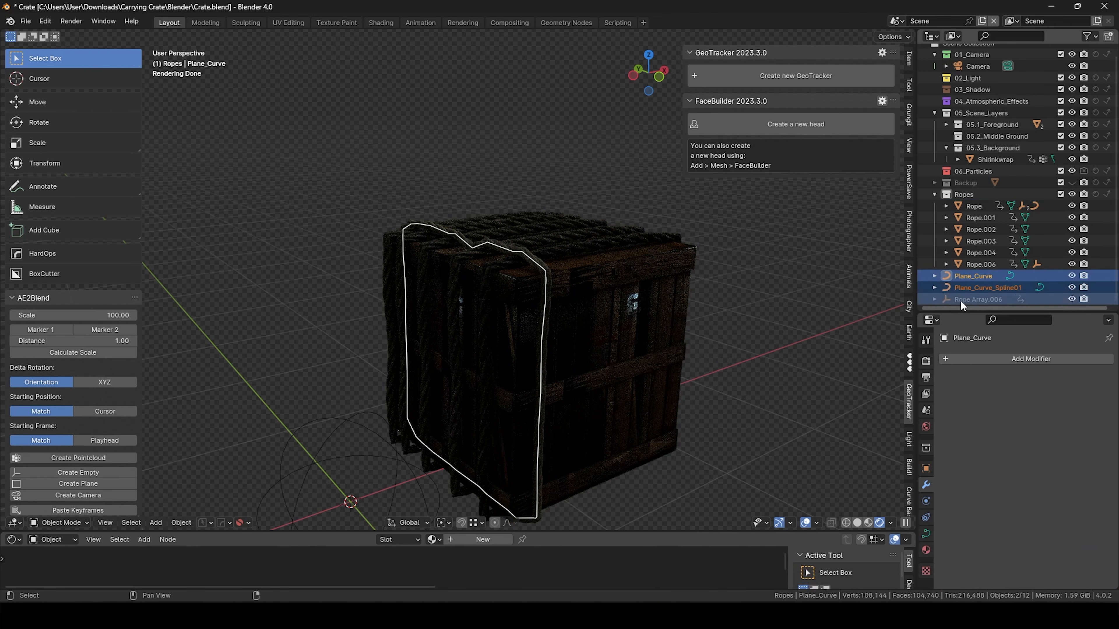
left_click(628, 301)
Duplicate the crosswise rope three times across the crate along X, offsetting the first copy about 0.33 m and the second about 0.35 m
left_click(550, 277)
middle_click_drag(550, 277, 547, 341)
key("shift+d")
key("y")
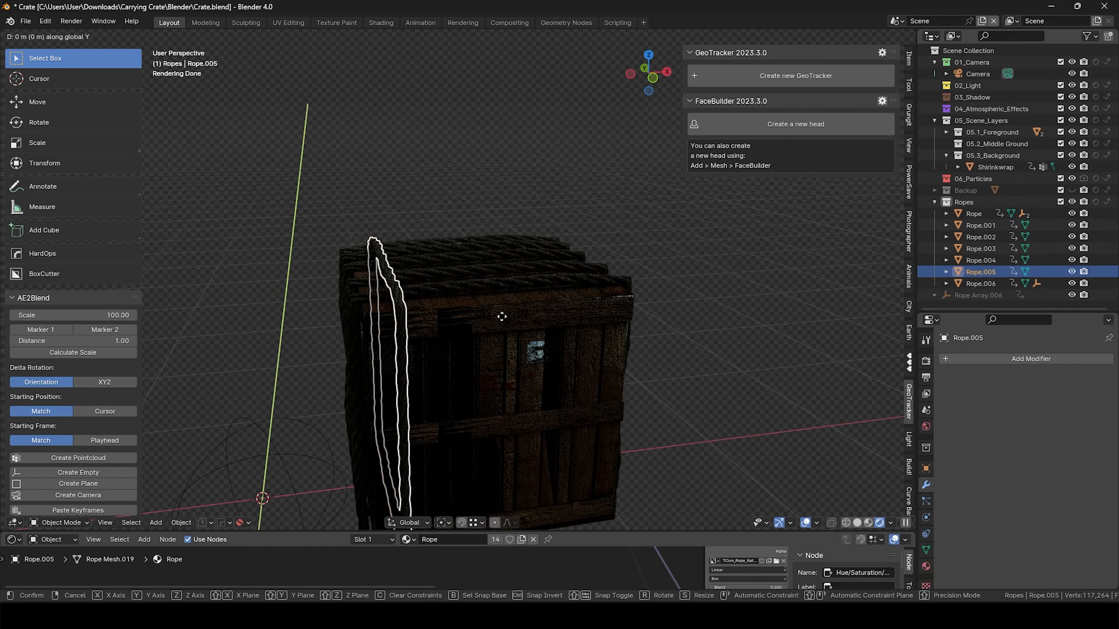
left_click(556, 321)
key("shift+d")
key("x")
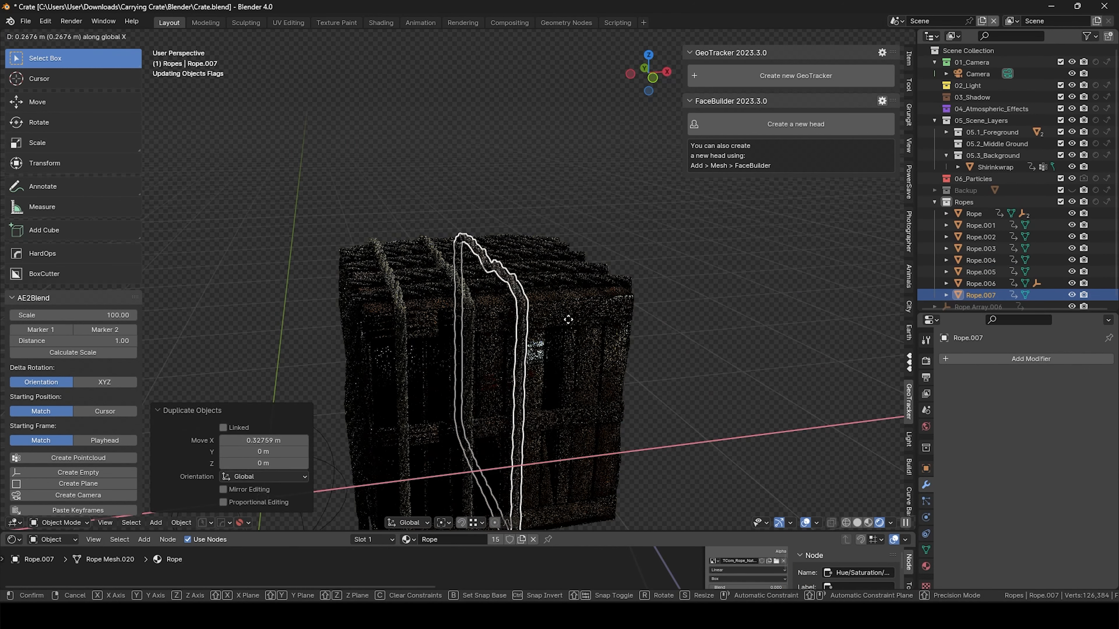
left_click(579, 318)
key("shift+d")
key("x")
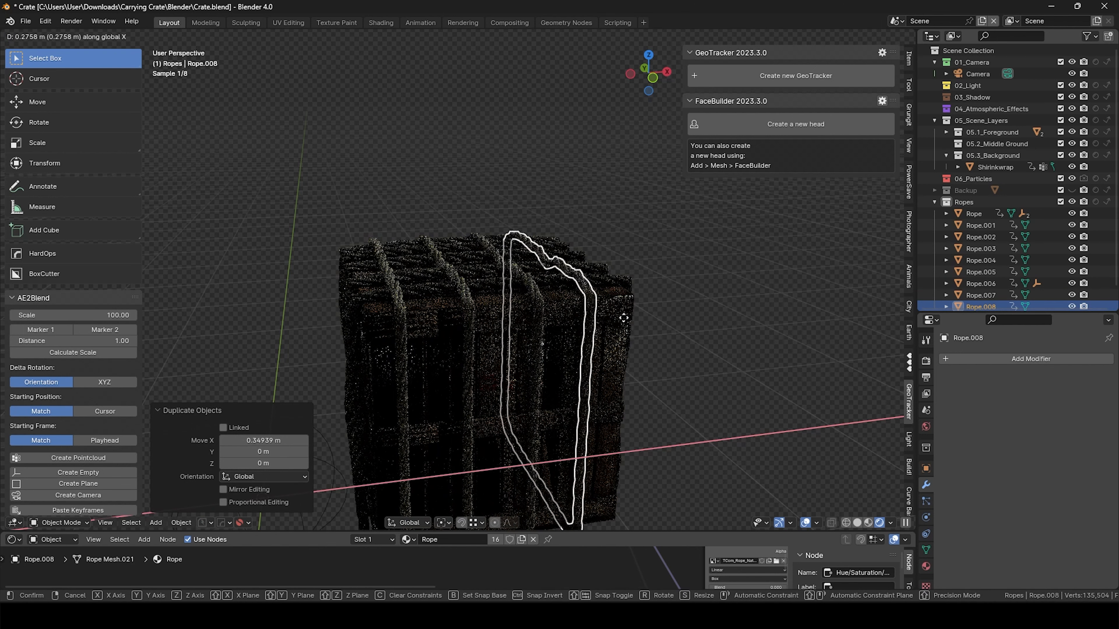
left_click(620, 320)
Shift individual crosswise ropes along the X axis to adjust their spacing across the crate
left_click(537, 321)
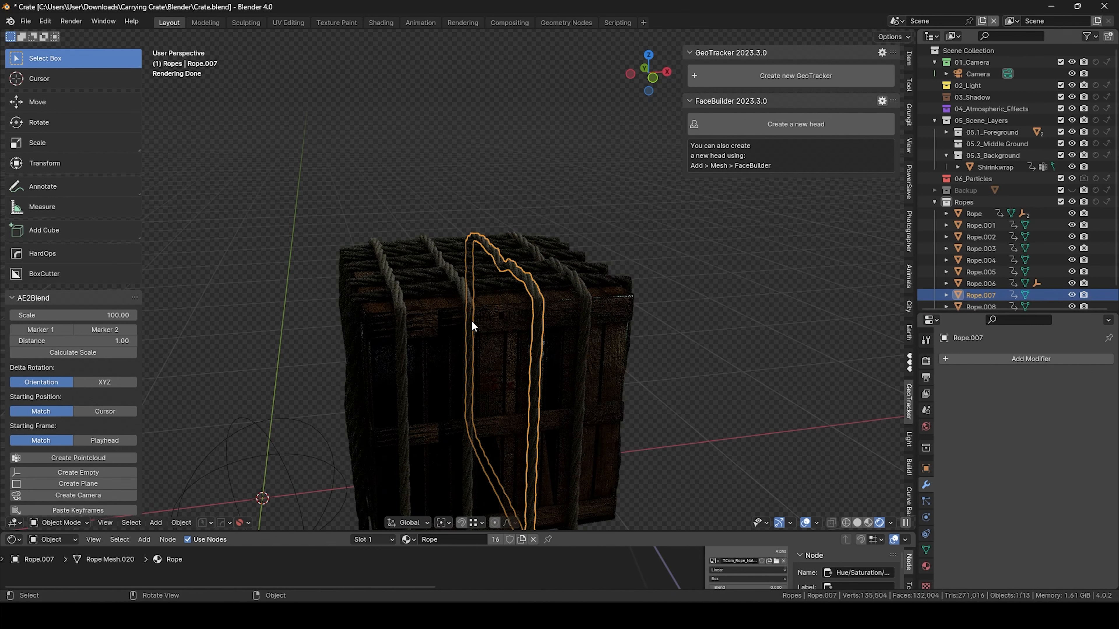
left_click(471, 320)
key("g")
key("x")
left_click(502, 325)
left_click(409, 327)
key("g")
key("x")
left_click(408, 328)
Adjust one more crosswise rope's position and delete the Shirinkwrap object from the 05.3_Background collection
middle_click_drag(408, 328, 476, 396)
left_click(476, 396)
middle_click_drag(392, 368, 263, 356)
key("g")
left_click(300, 322)
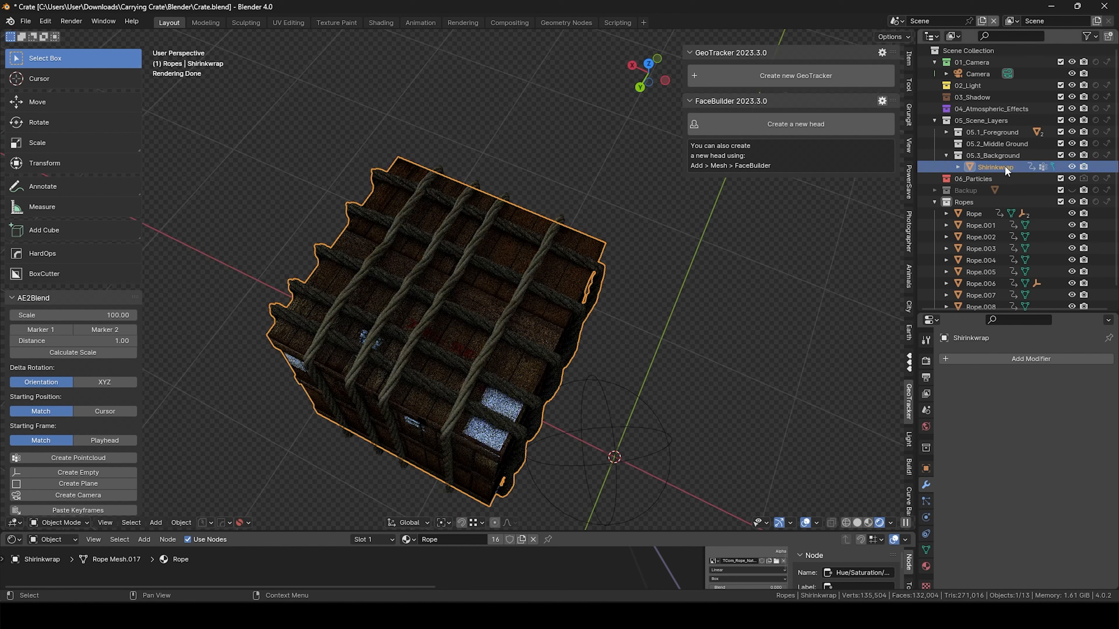
key("Delete")
Move Rope.004 about -0.045 m along Y and shift the rope beside it along the same axis
left_click(448, 387)
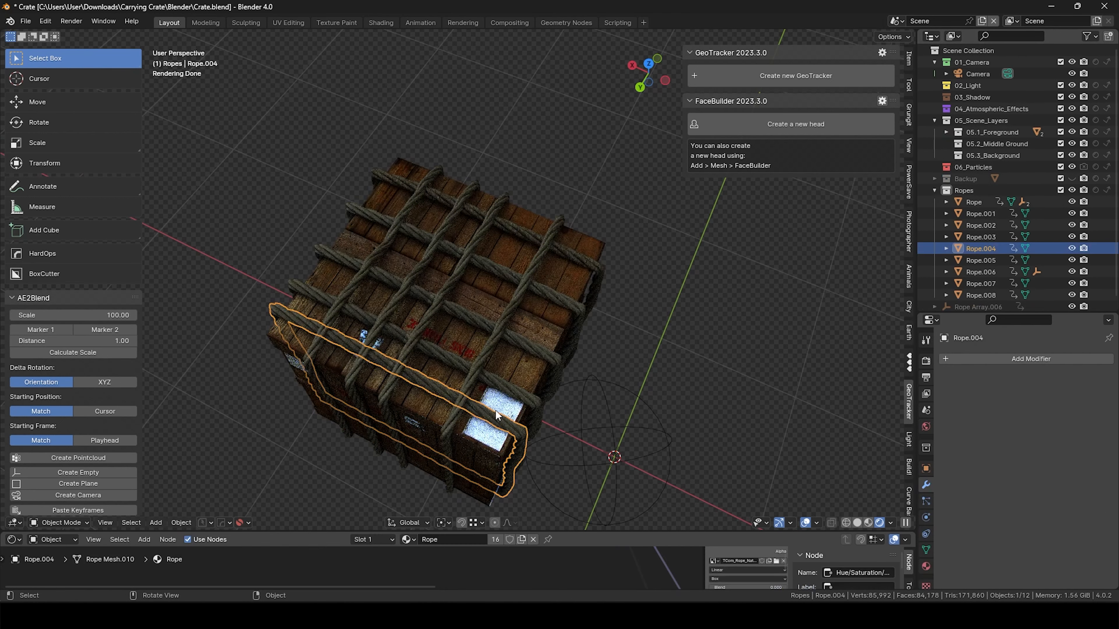
key("g")
key("y")
left_click(507, 406)
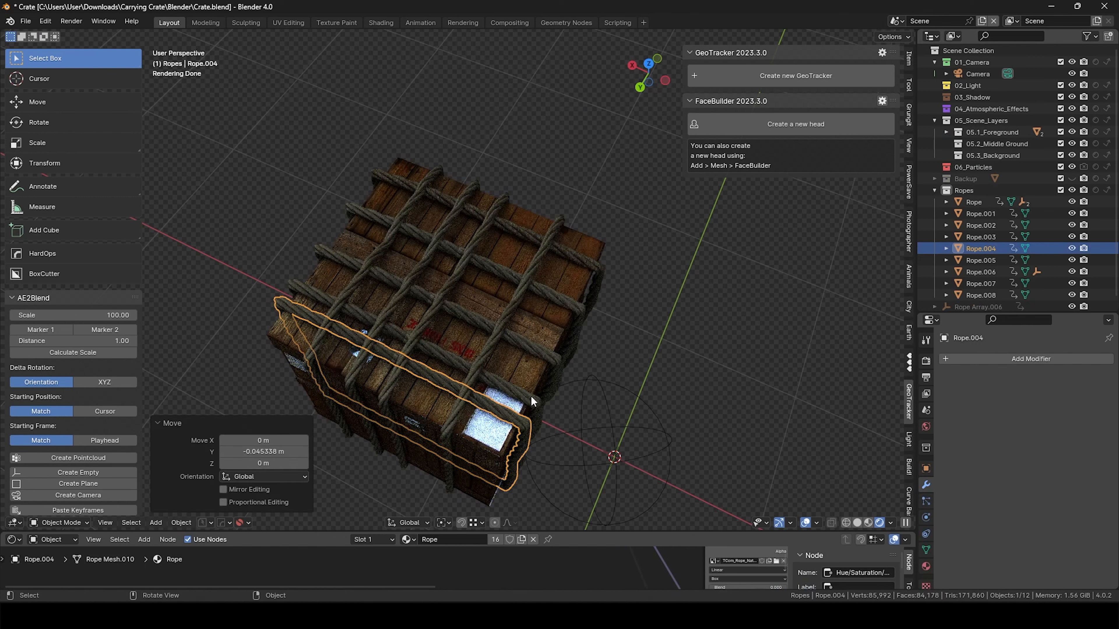
left_click(531, 398)
key("g")
key("y")
left_click(547, 373)
Shift the next rope in the original row and Rope.006 along the Y axis to adjust their spacing
left_click(550, 362)
key("g")
key("y")
left_click(590, 280)
left_click(595, 270)
key("g")
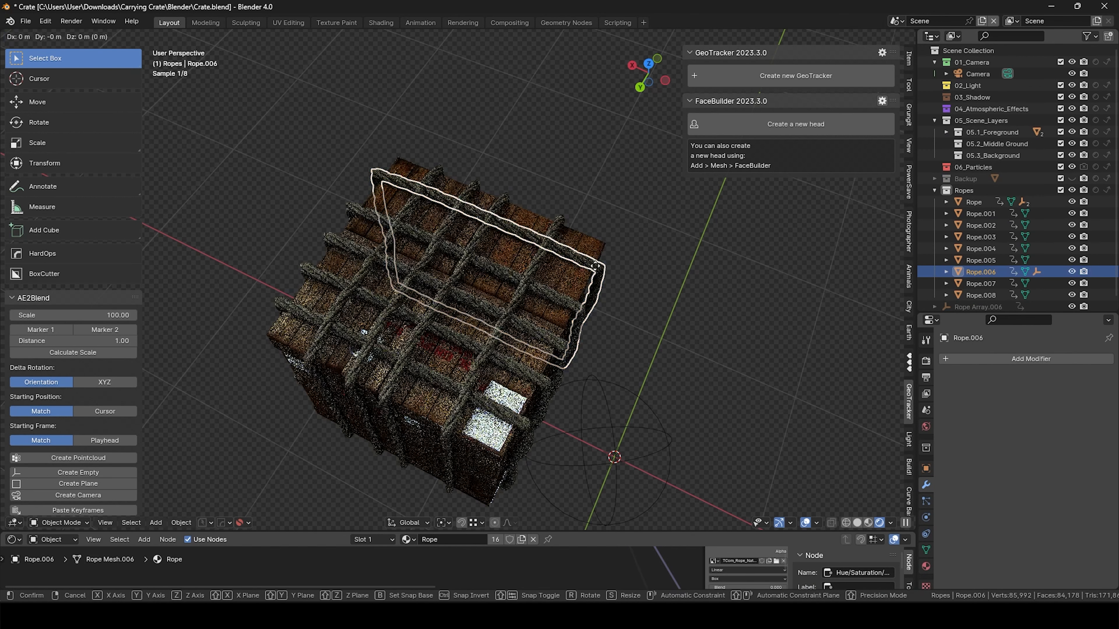
key("y")
left_click(604, 310)
Move Rope.006 again along the Y axis by about -0.044 m
middle_click_drag(605, 311, 445, 248)
left_click(248, 262)
scroll(308, 286, "down", 3)
middle_click_drag(344, 300, 413, 340)
scroll(432, 242, "up", 4)
key("g")
key("y")
left_click(465, 202)
middle_click_drag(640, 311, 615, 349, "shift")
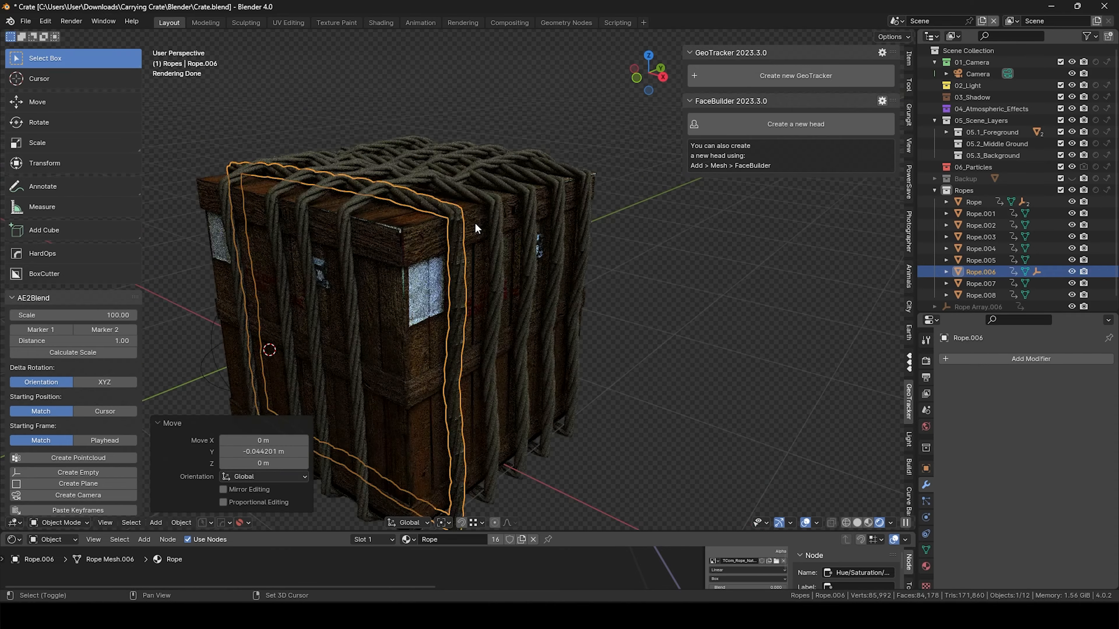
Select Rope.001, enlarge the shader node area and move the Texture Coordinate node away from the Mapping node
scroll(442, 167, "up", 6)
left_click(637, 310)
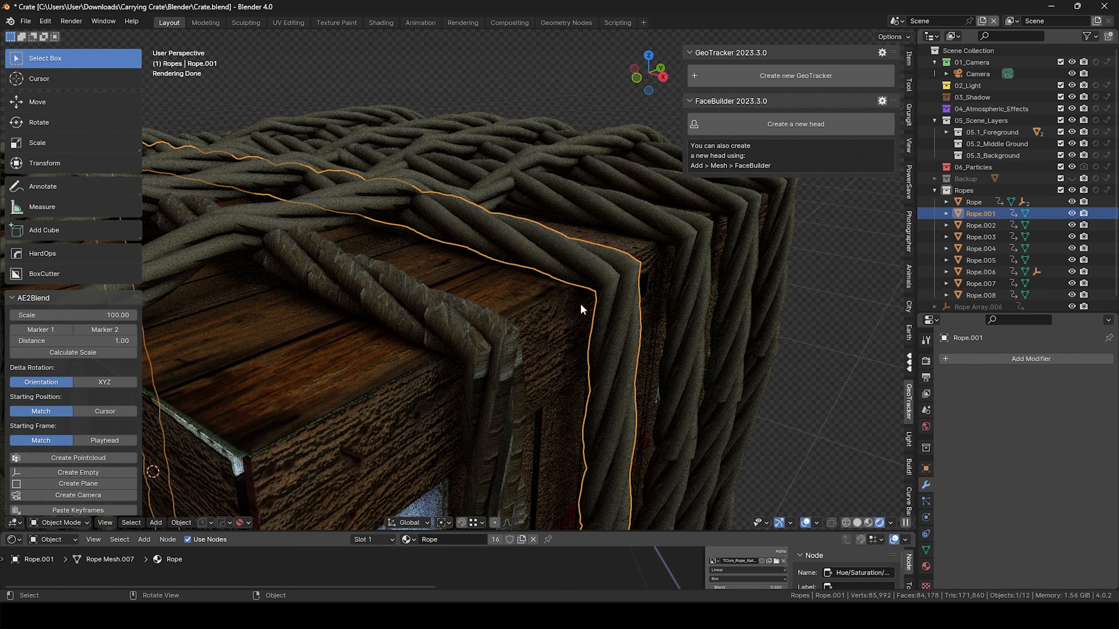
left_click_drag(368, 530, 383, 293)
scroll(399, 419, "up", 4)
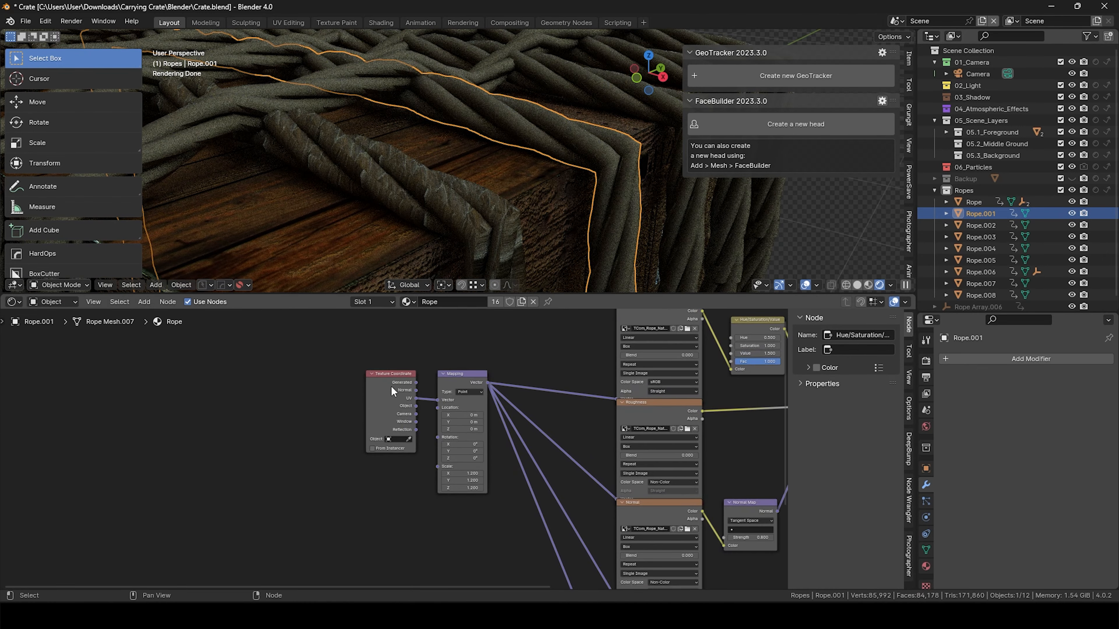
left_click_drag(390, 390, 352, 447)
scroll(396, 391, "up", 2)
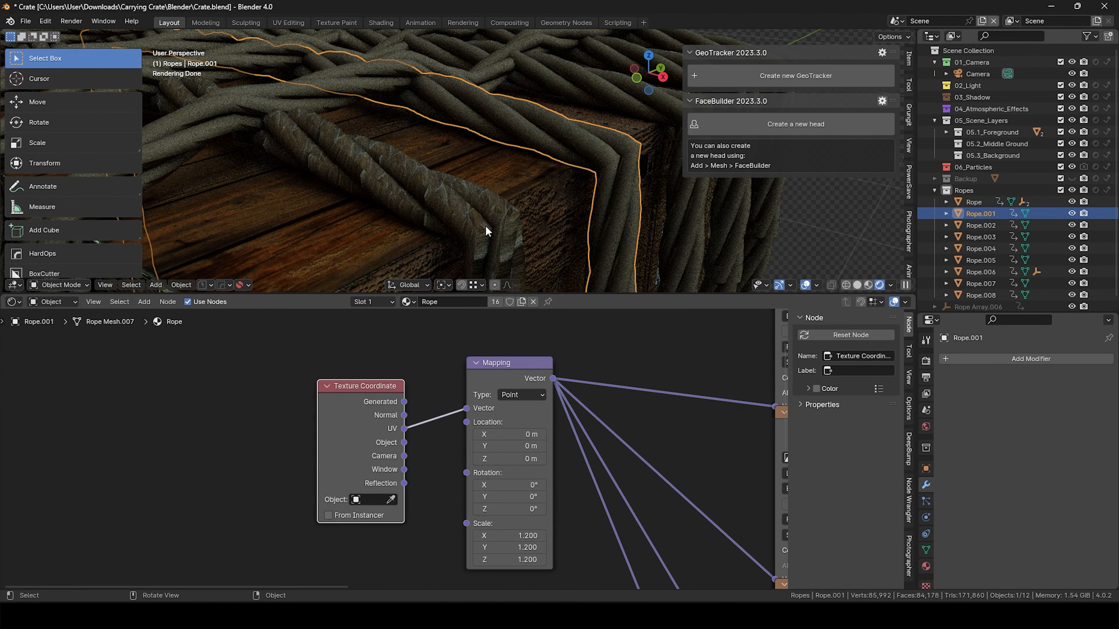
Connect the Texture Coordinate node's Generated output to the Mapping node's Vector input and check the rope texture up close
scroll(485, 226, "down", 6)
scroll(435, 370, "up", 3)
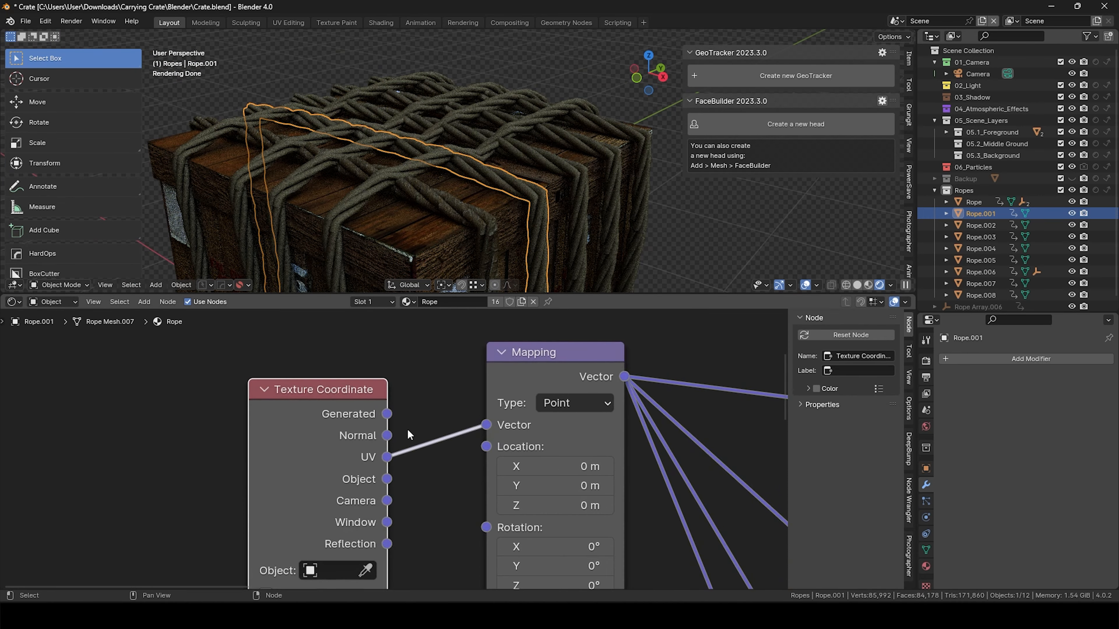
left_click_drag(508, 422, 506, 424)
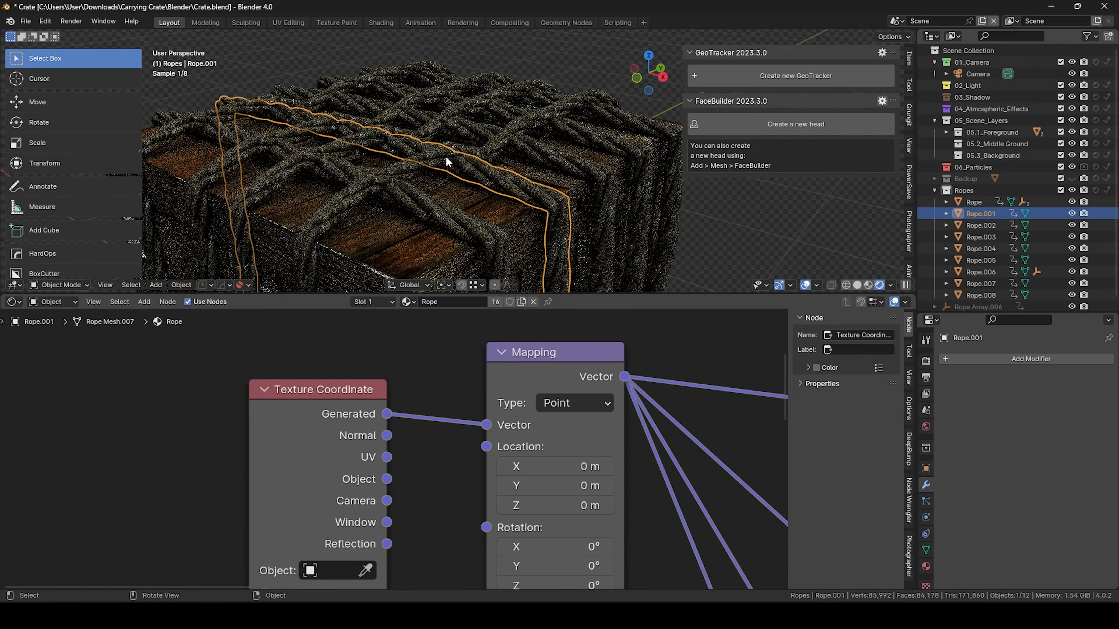
scroll(446, 161, "up", 6)
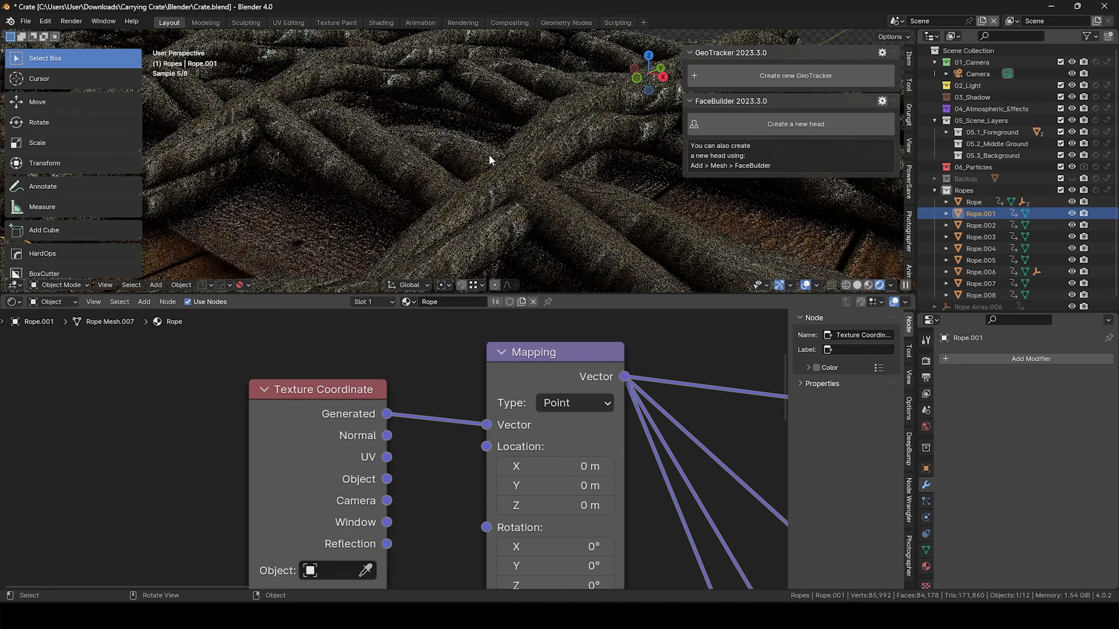
scroll(478, 248, "down", 4)
middle_click_drag(447, 271, 496, 131, "shift")
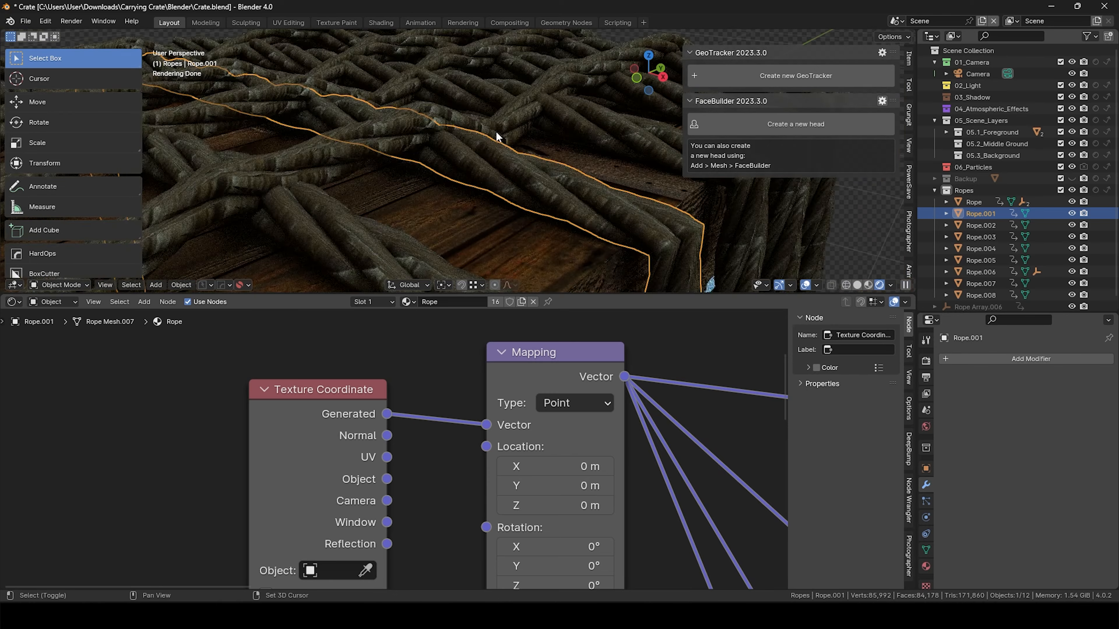
Set the Mapping node's X, Y and Z scale to 1.5 in the Rope material
scroll(394, 445, "down", 3)
middle_click_drag(393, 476, 417, 366)
scroll(419, 465, "up", 4)
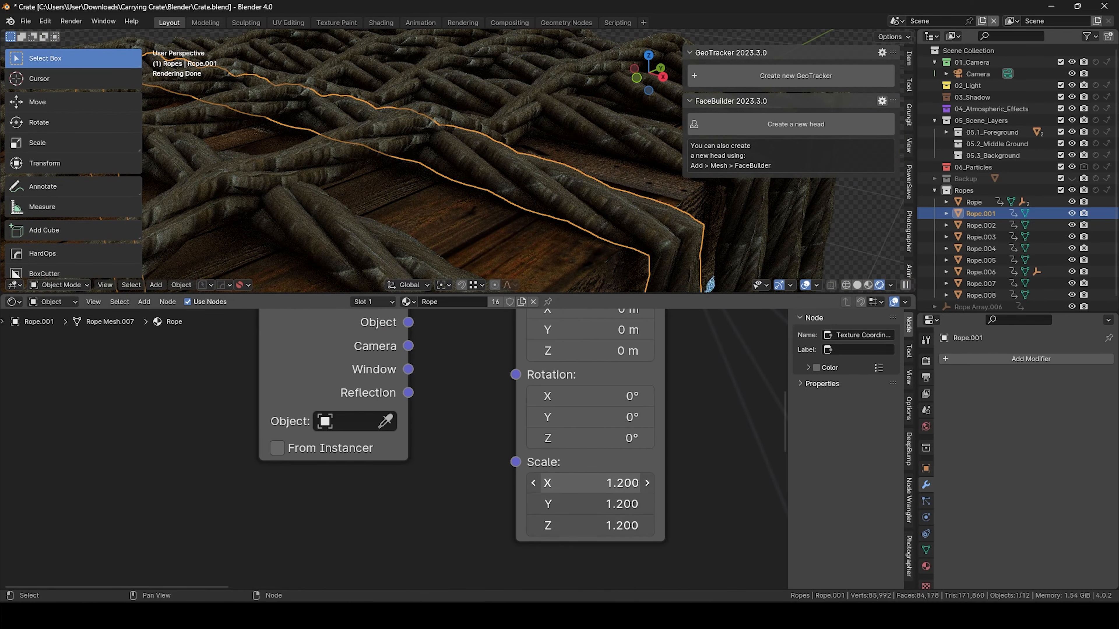
left_click_drag(605, 483, 640, 483)
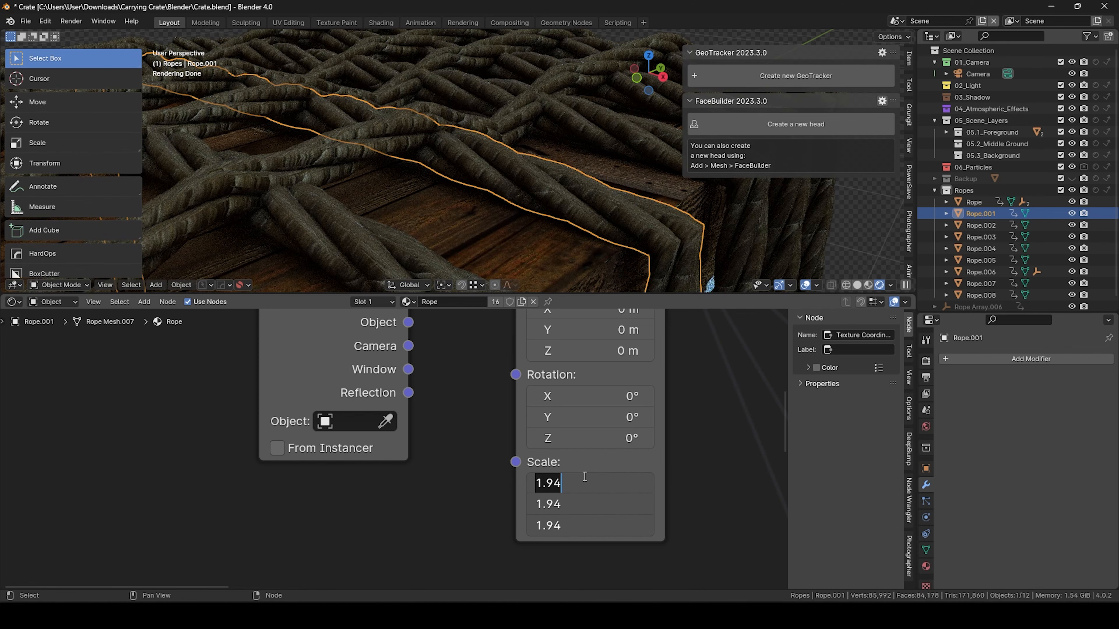
Set the Normal Map node's strength to 2 in the Rope material
scroll(583, 476, "down", 6)
middle_click_drag(659, 468, 489, 478)
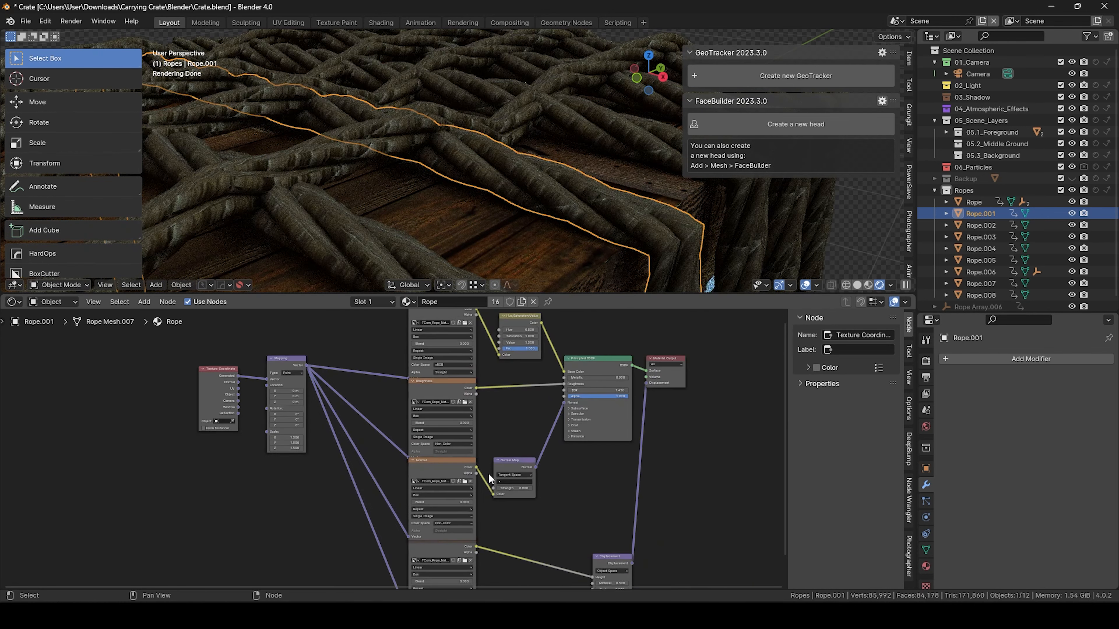
scroll(538, 477, "up", 4)
mouse_move(478, 478)
left_mouse_down()
mouse_move(528, 477)
mouse_move(484, 477)
left_mouse_up()
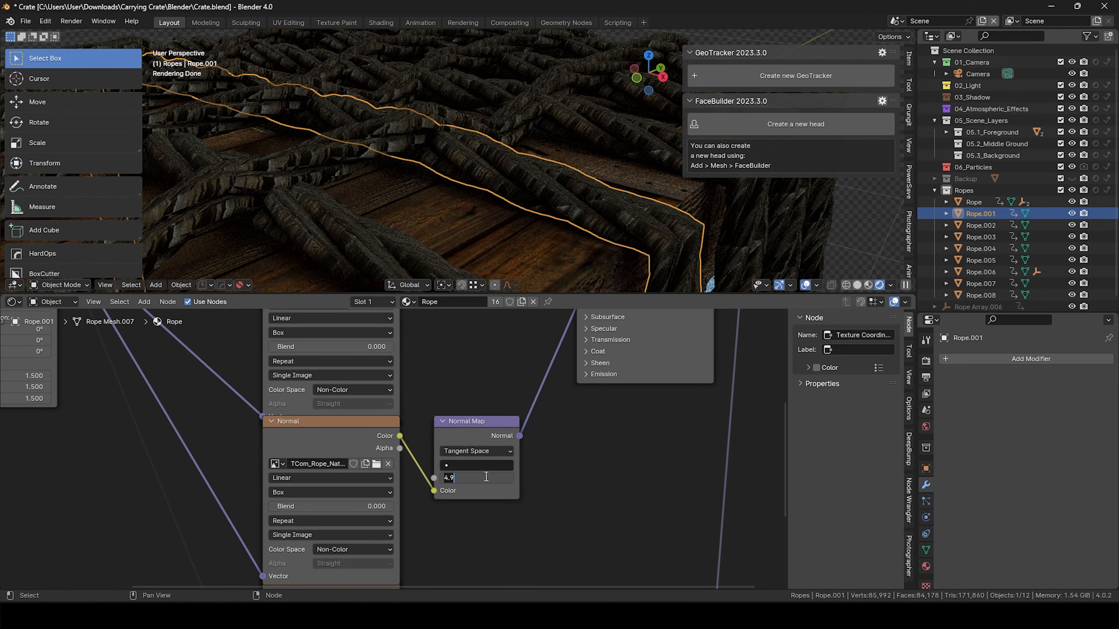
type("2")
key("Return")
Set the Rope material's Normal Map strength to 1 and deselect the rope
middle_click_drag(373, 211, 351, 165)
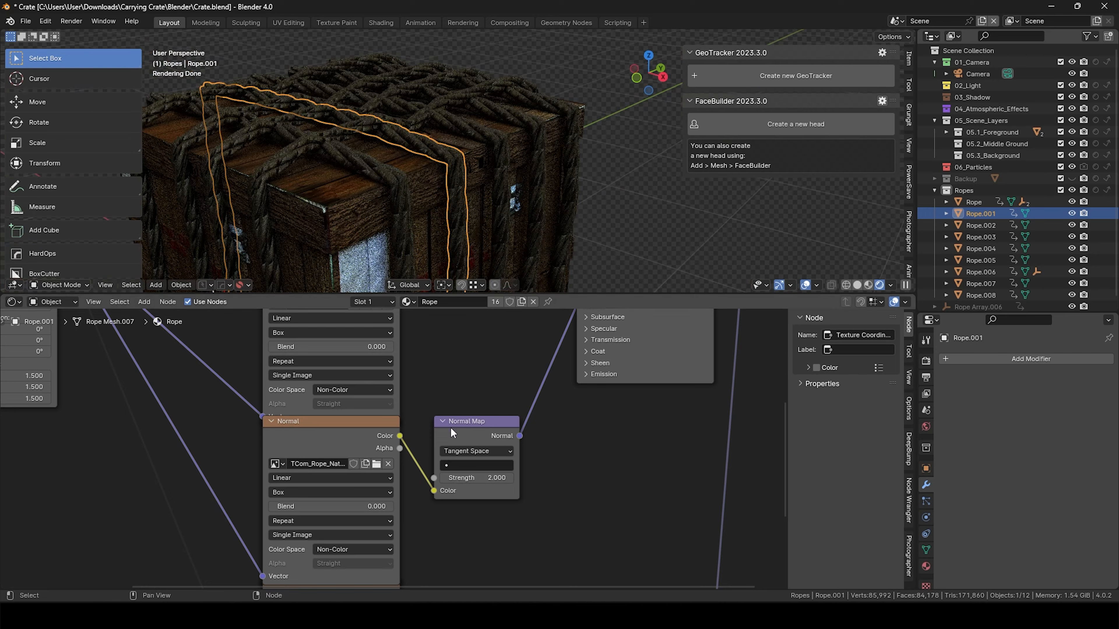
key("Return")
middle_click_drag(334, 185, 304, 229)
left_click(678, 232)
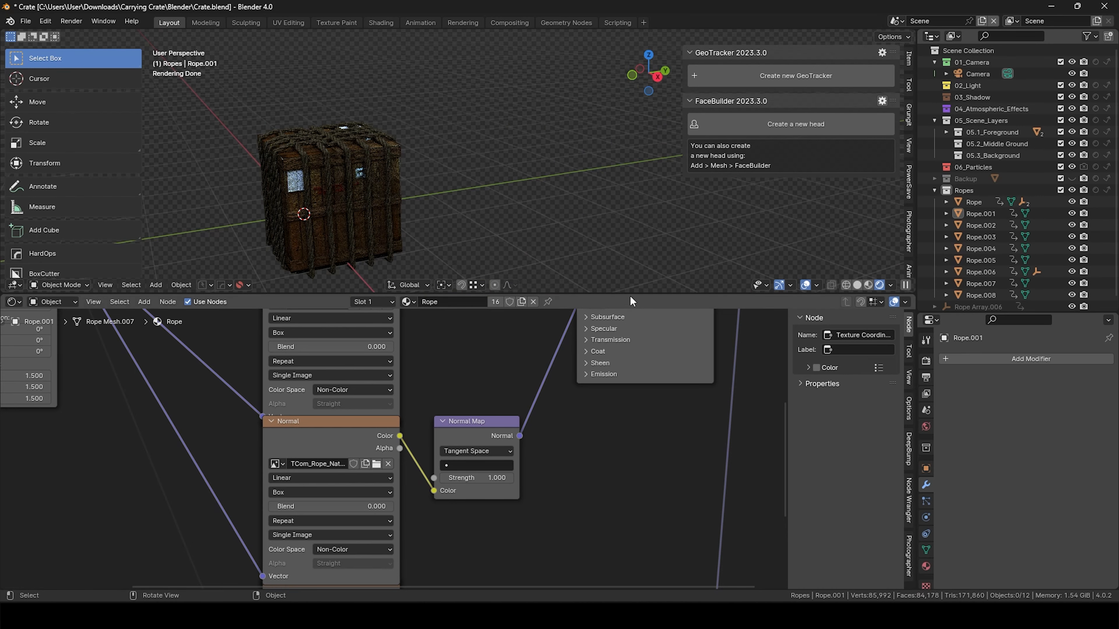
Enlarge the 3D viewport again and inspect the roped crate from several angles and distances
left_click_drag(630, 295, 573, 457)
middle_click_drag(544, 291, 630, 257)
scroll(643, 273, "down", 3)
scroll(575, 213, "up", 5)
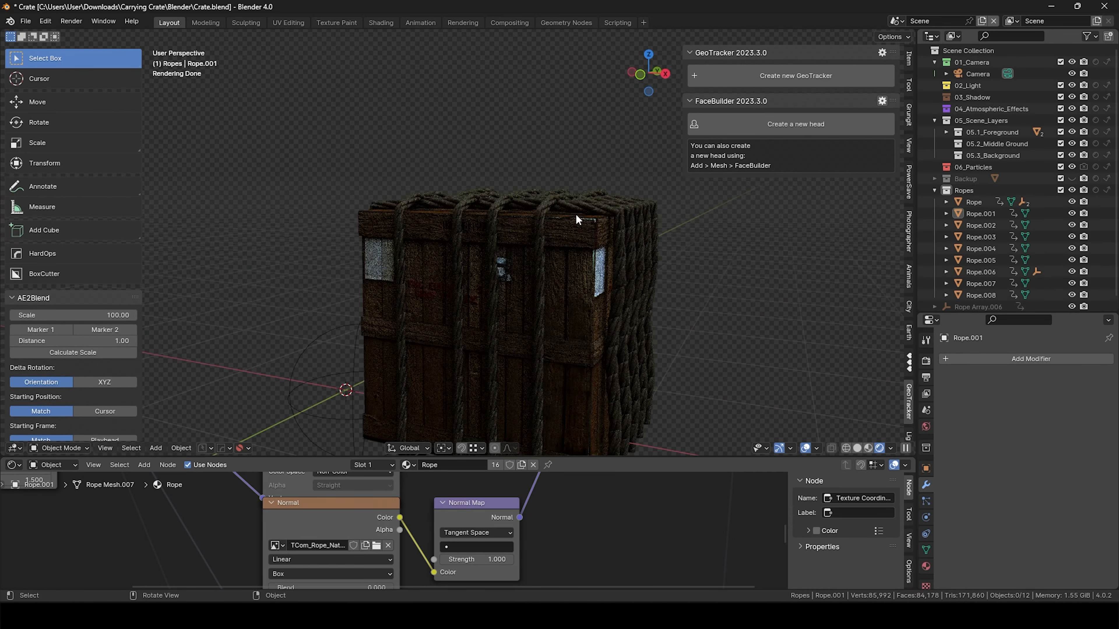